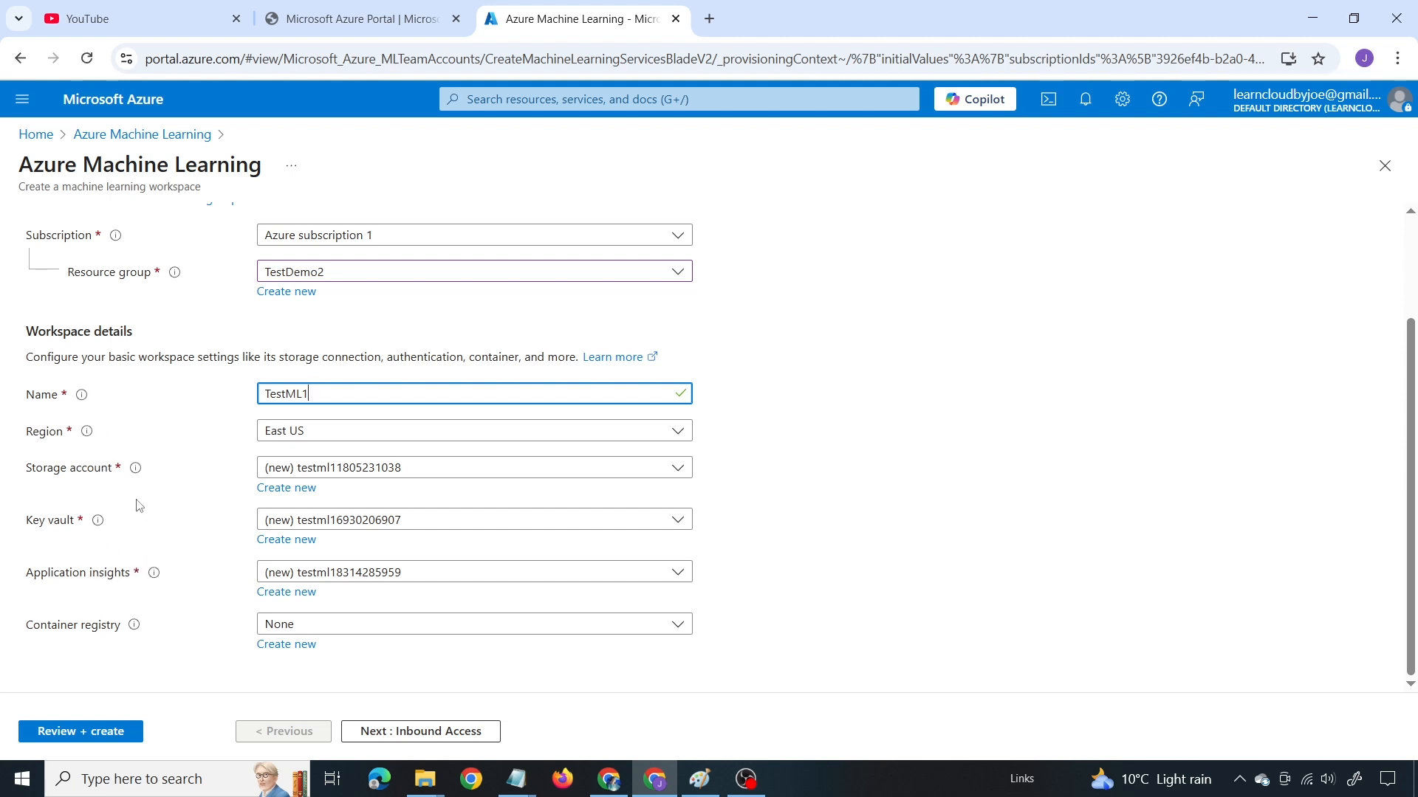
Go through the remaining workspace settings with their default options, review the summary, and create the TestML1 Azure Machine Learning workspace.
{"action": "left_click", "coordinate": [465, 731]}
{"action": "left_click", "coordinate": [458, 735]}
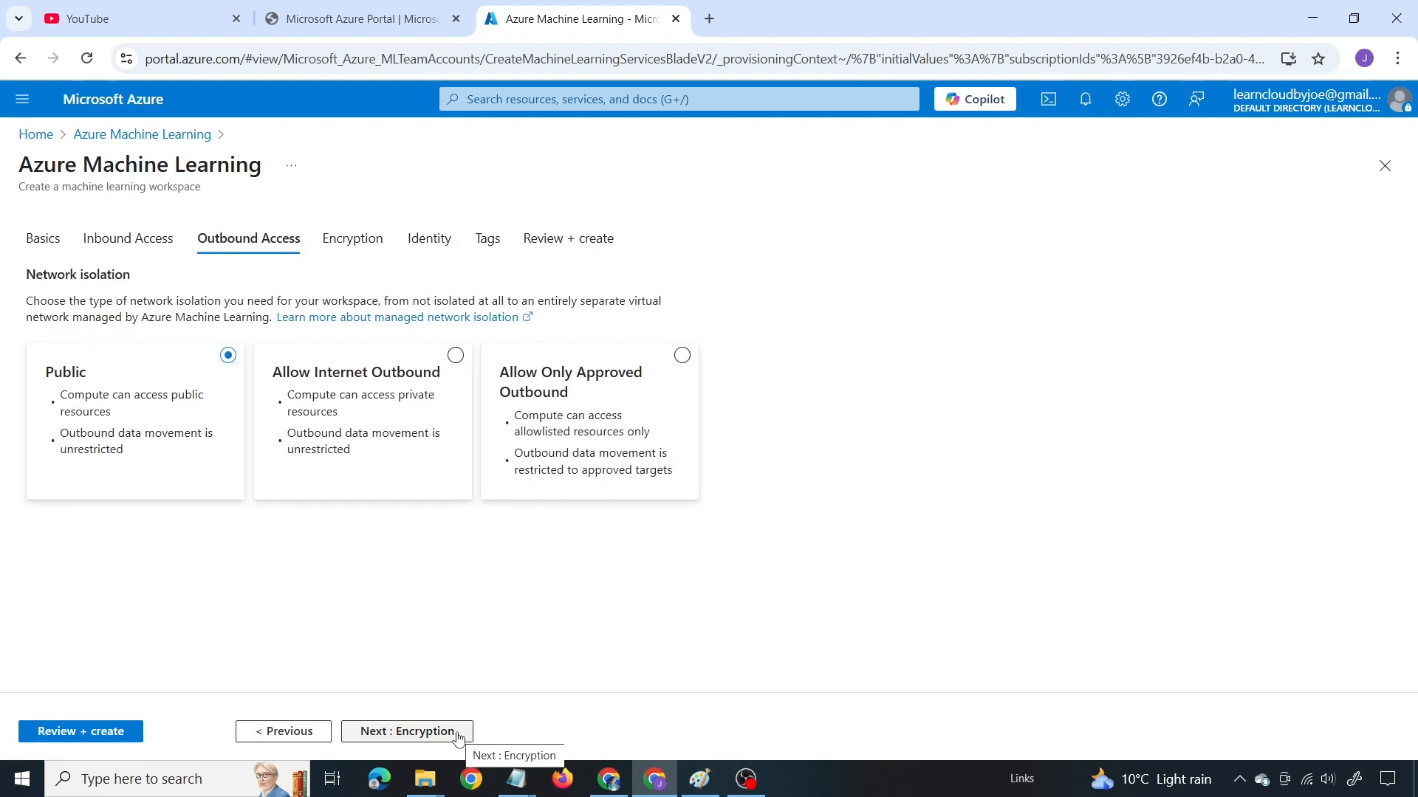
{"action": "left_click", "coordinate": [458, 736]}
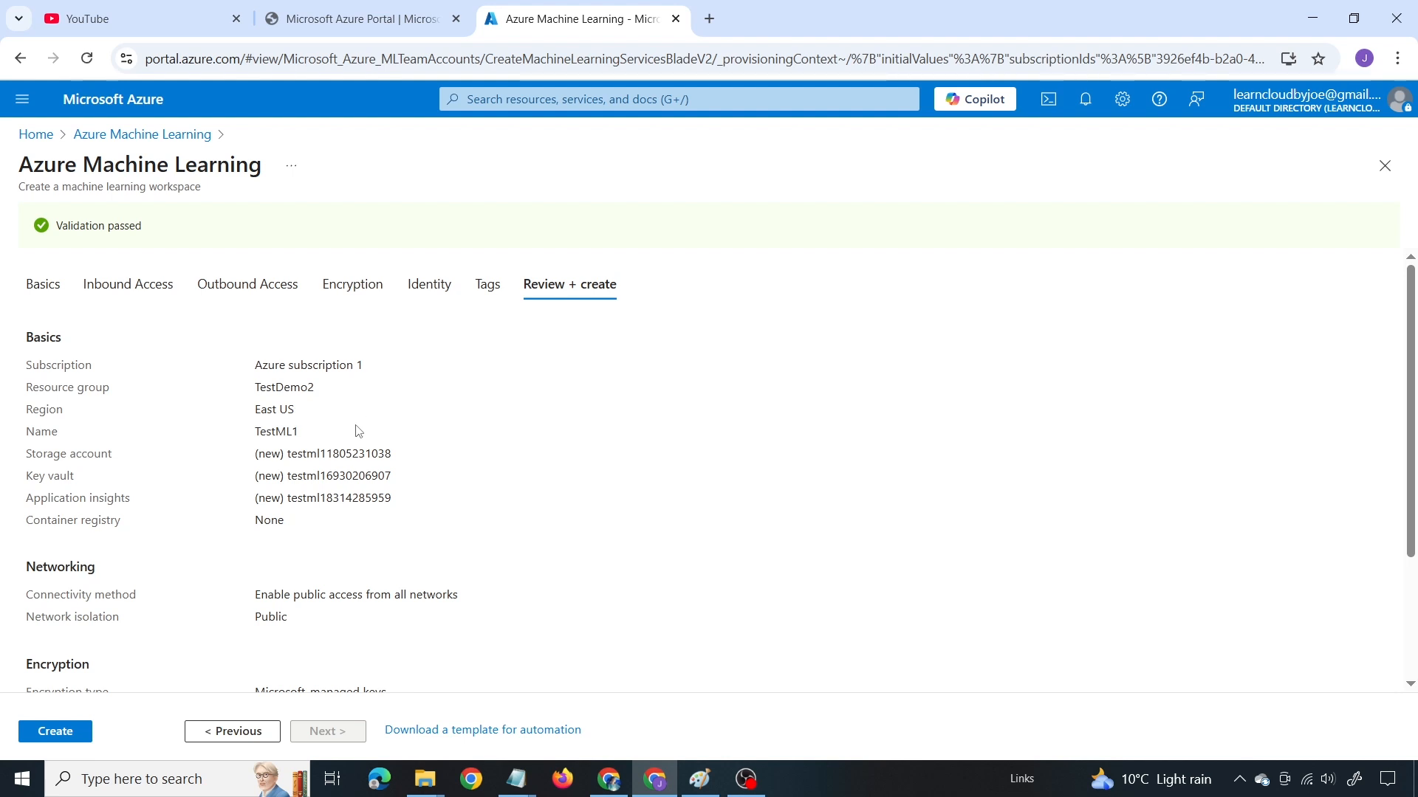
{"action": "scroll", "coordinate": [358, 432], "scroll_direction": "down", "scroll_amount": 3}
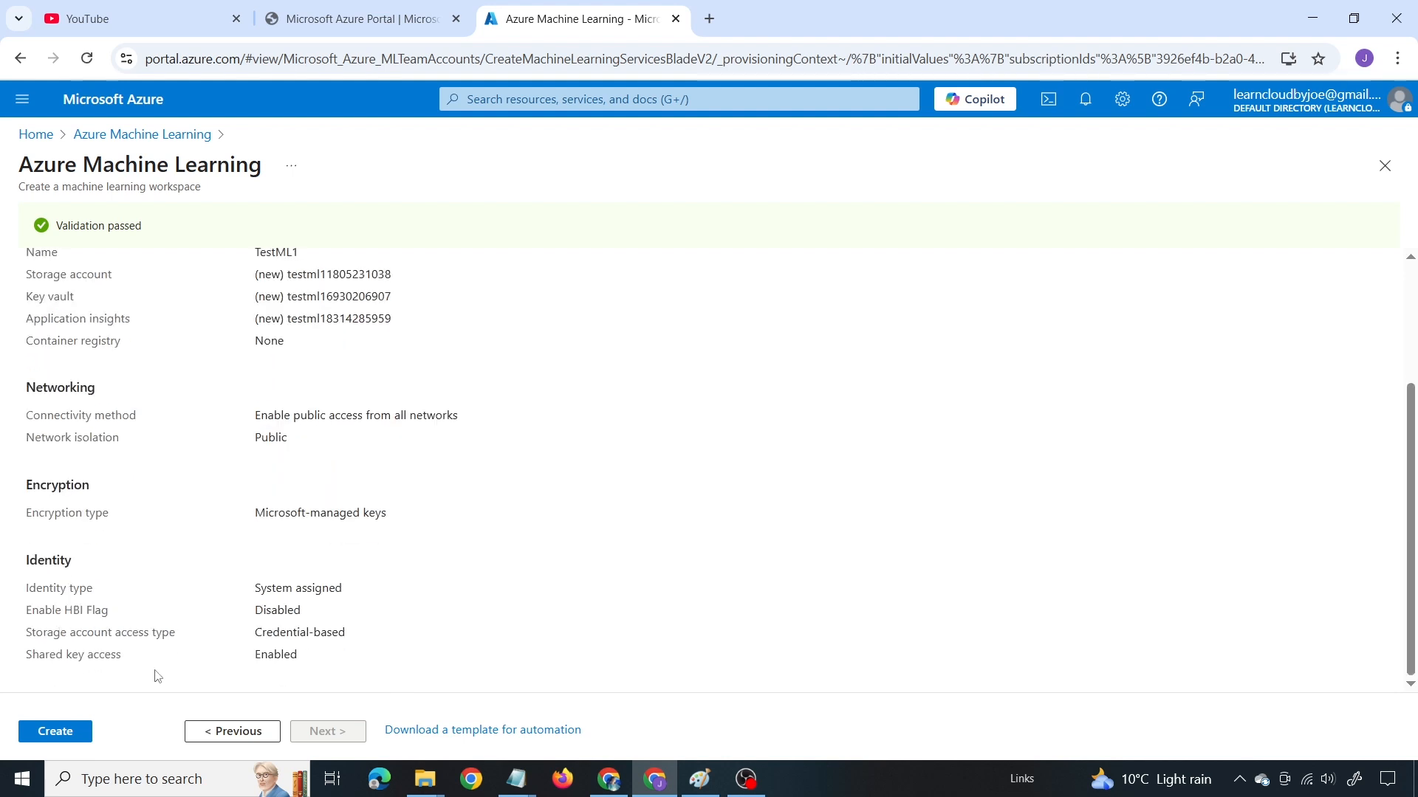
{"action": "left_click", "coordinate": [53, 731]}
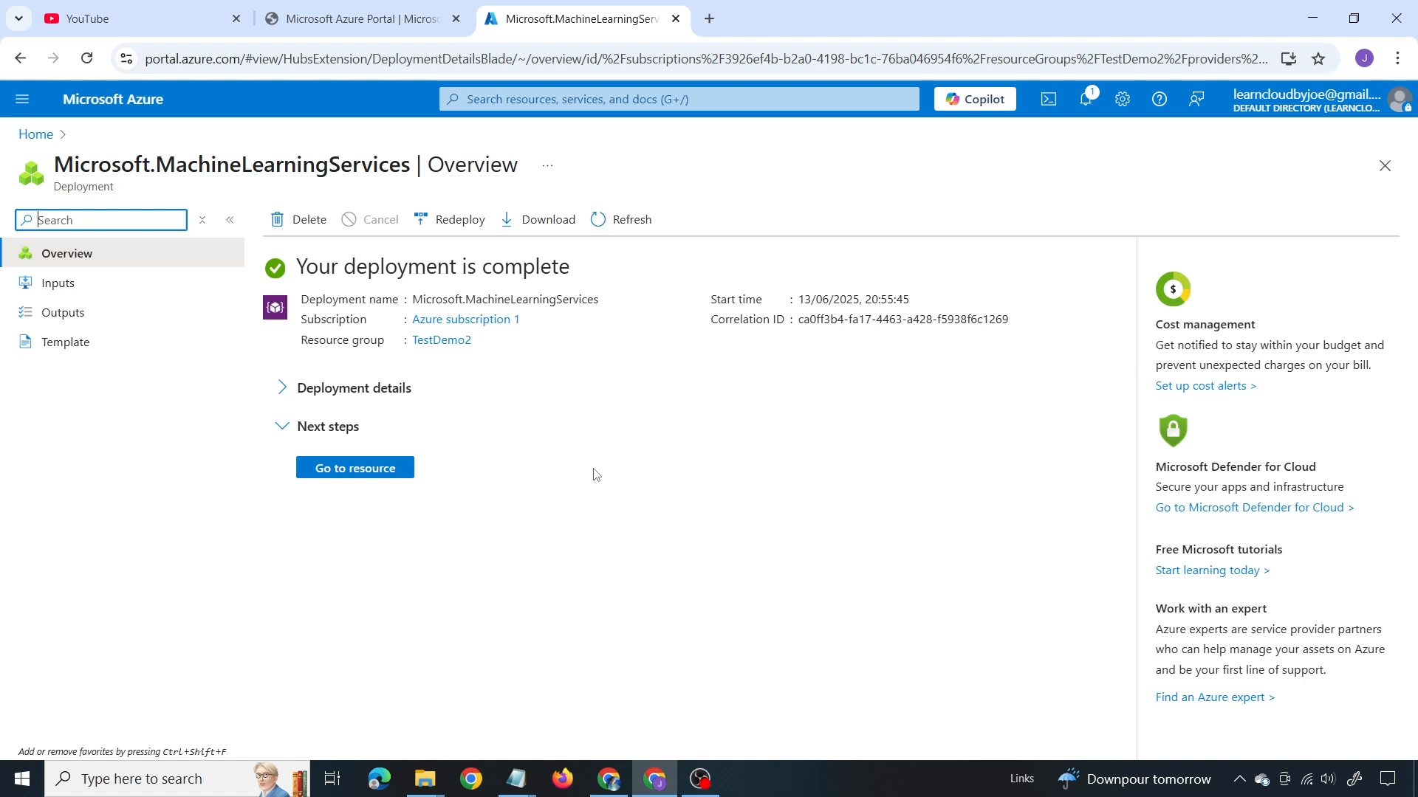
Open the deployed TestML1 workspace, launch its Machine Learning Studio, and go to the Compute page.
{"action": "left_click", "coordinate": [353, 479]}
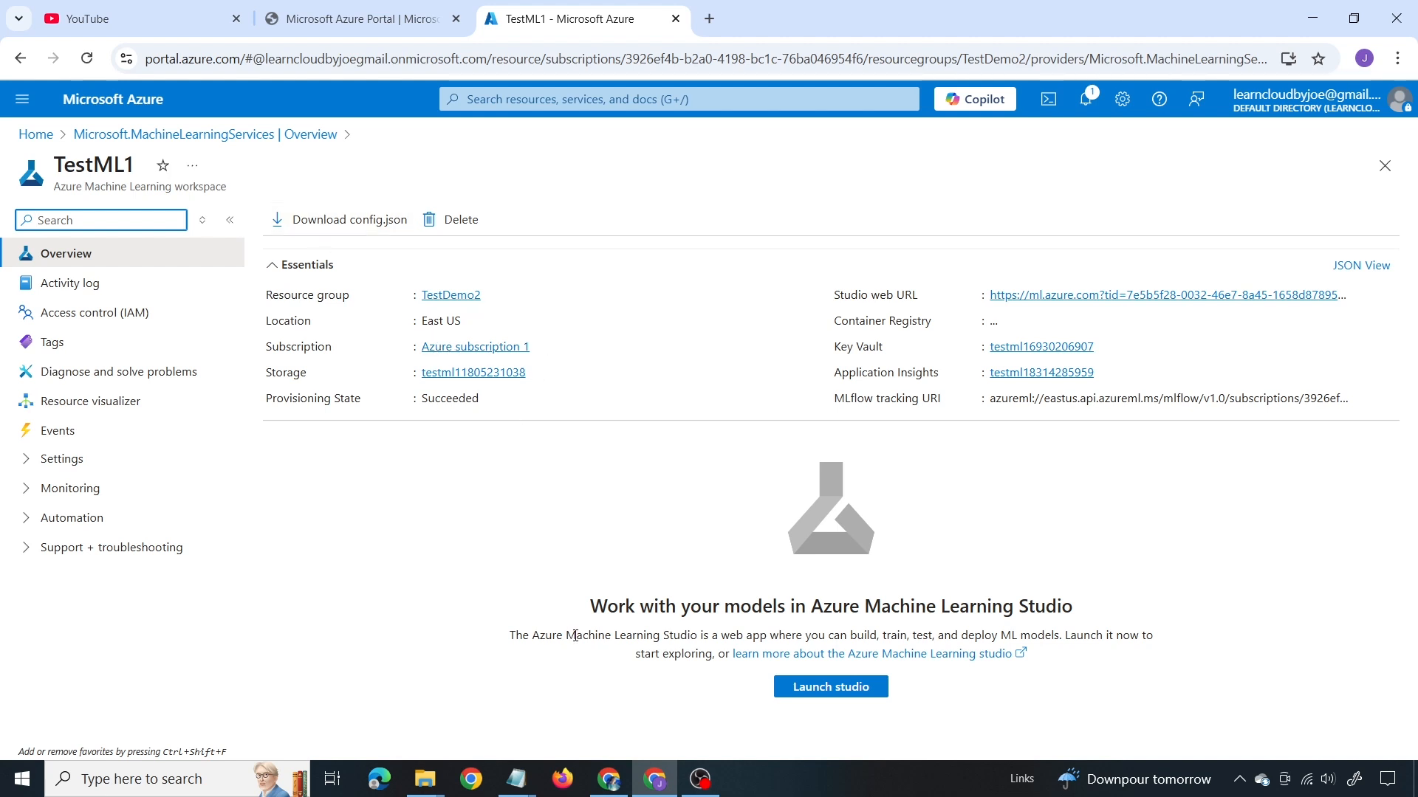
{"action": "left_click", "coordinate": [804, 695]}
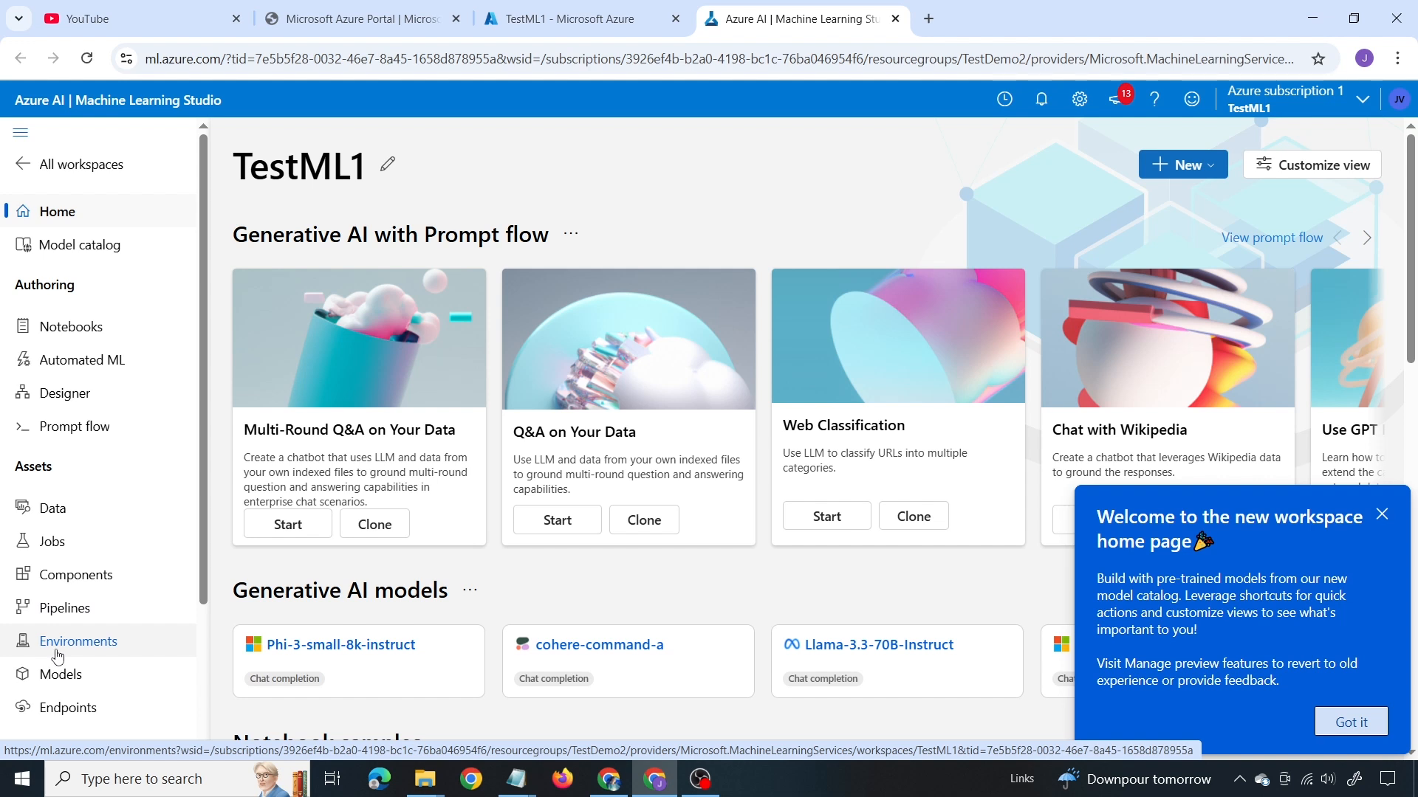
{"action": "scroll", "coordinate": [56, 654], "scroll_direction": "down", "scroll_amount": 3}
{"action": "scroll", "coordinate": [68, 648], "scroll_direction": "up", "scroll_amount": 3}
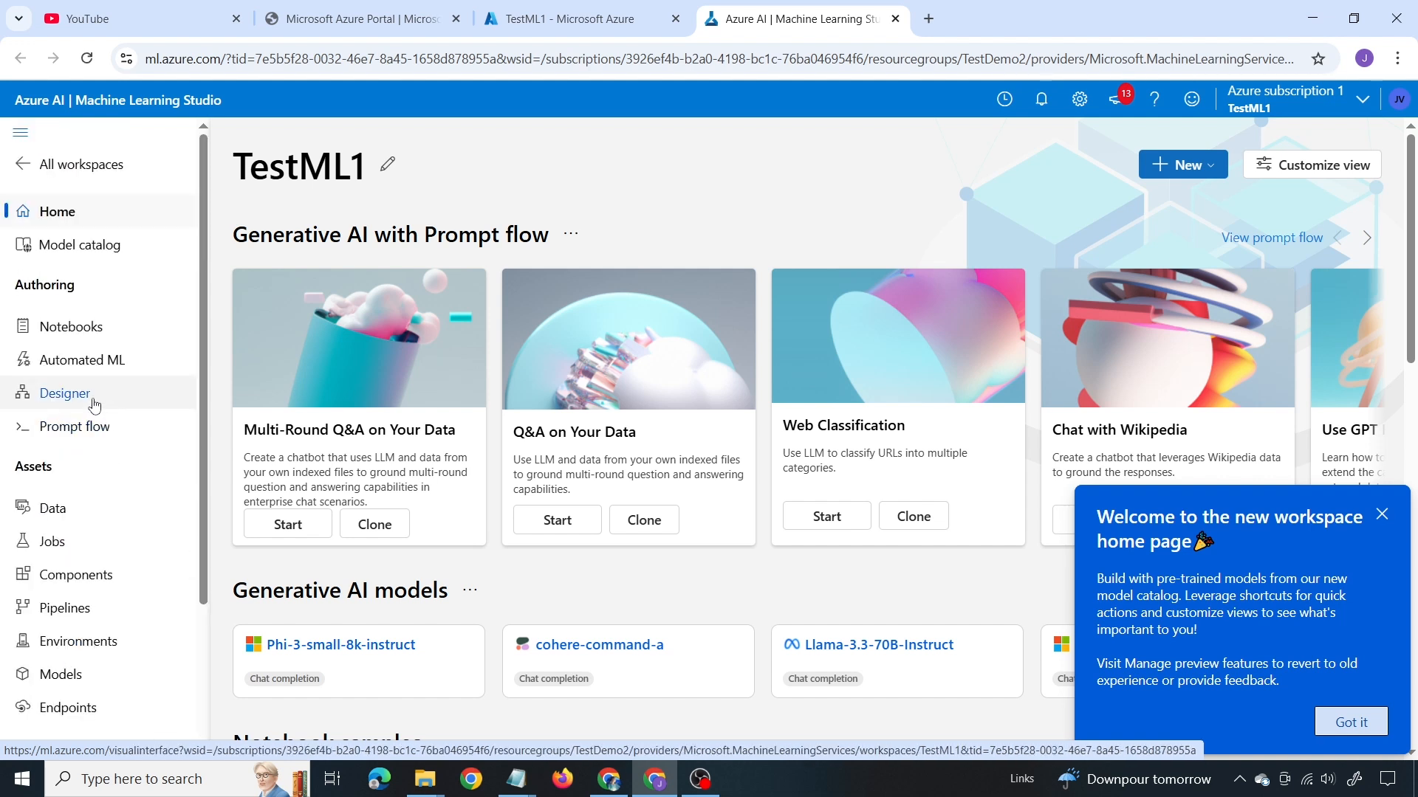
{"action": "scroll", "coordinate": [93, 405], "scroll_direction": "down", "scroll_amount": 3}
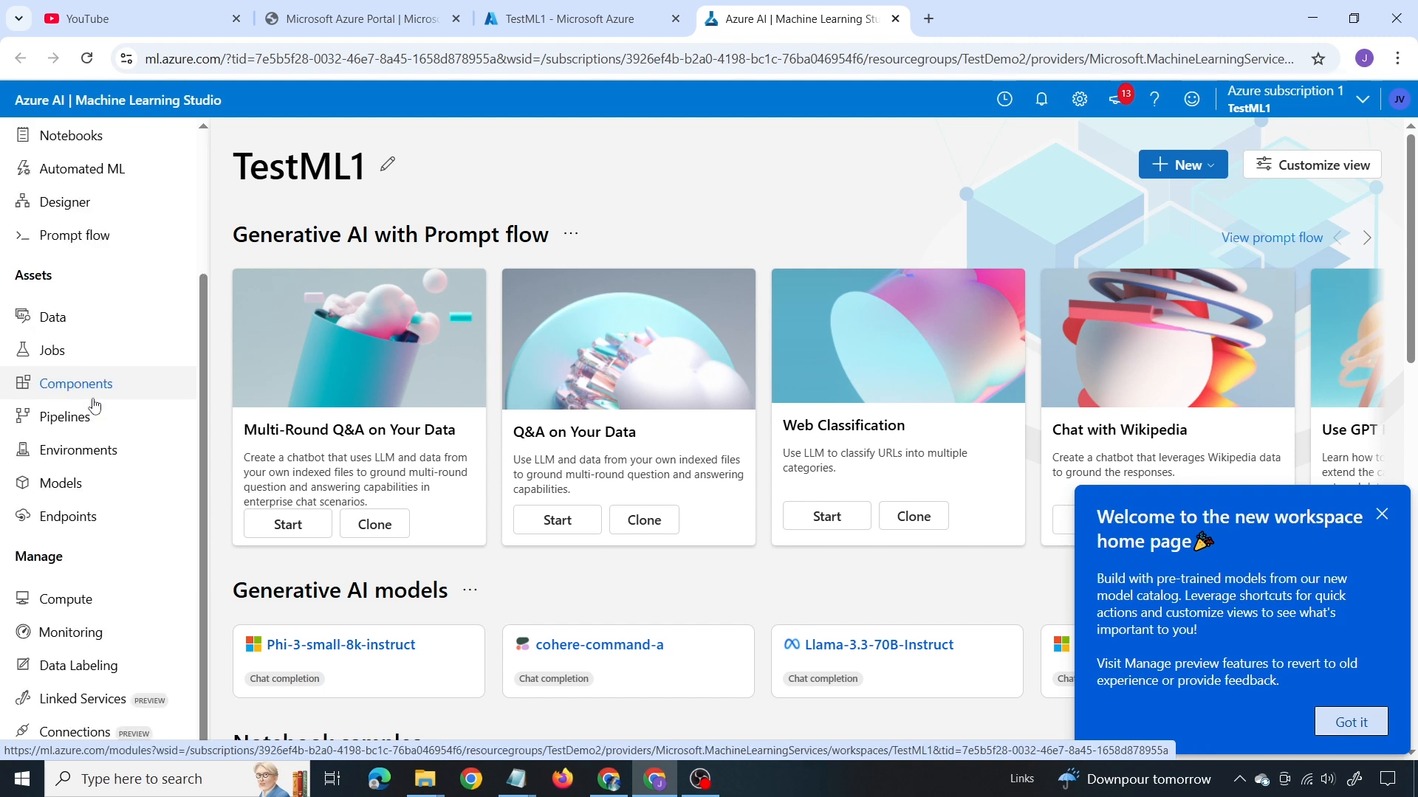
{"action": "left_click", "coordinate": [88, 602]}
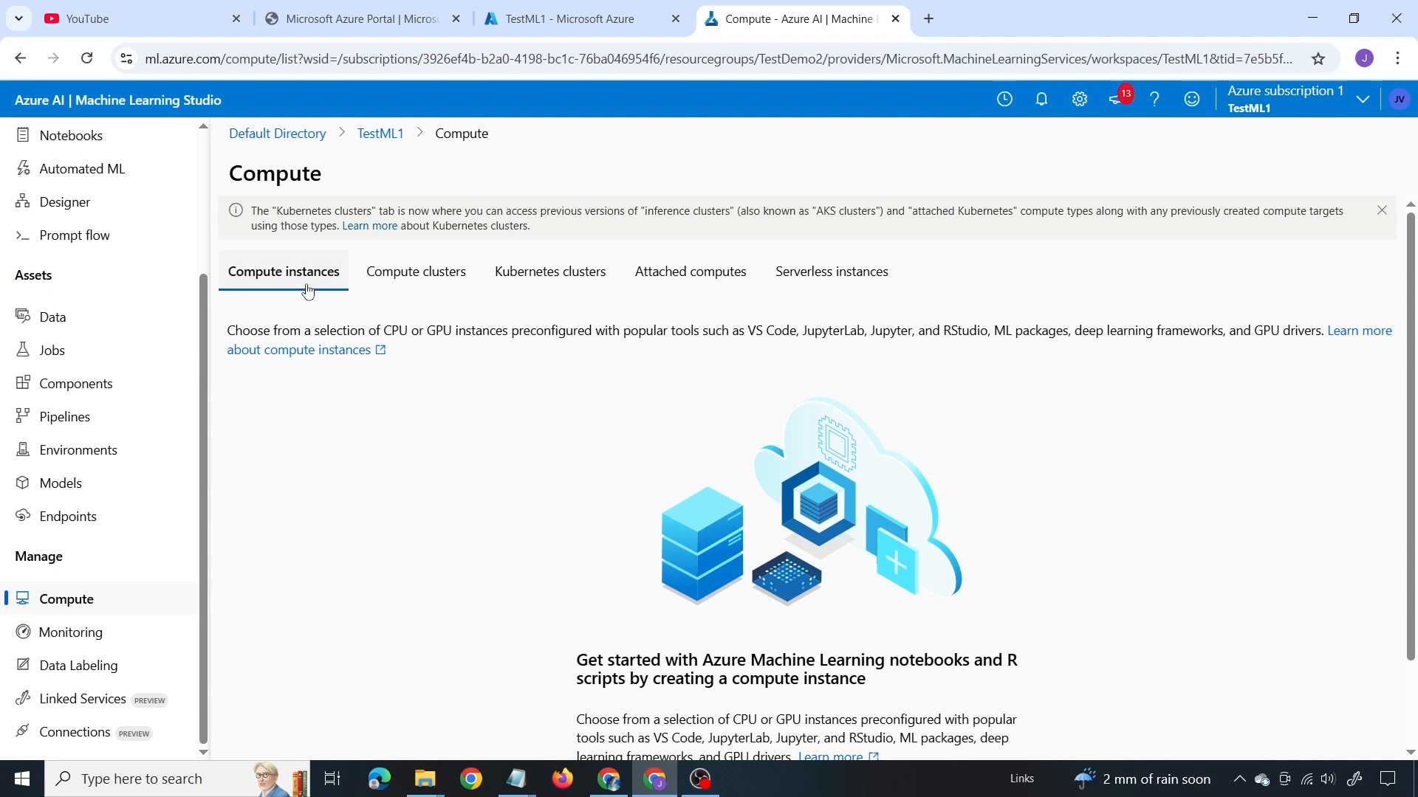
Create a CPU compute instance with the Standard_DS3_v2 virtual machine size, keeping the default name and other settings.
{"action": "left_click", "coordinate": [629, 695]}
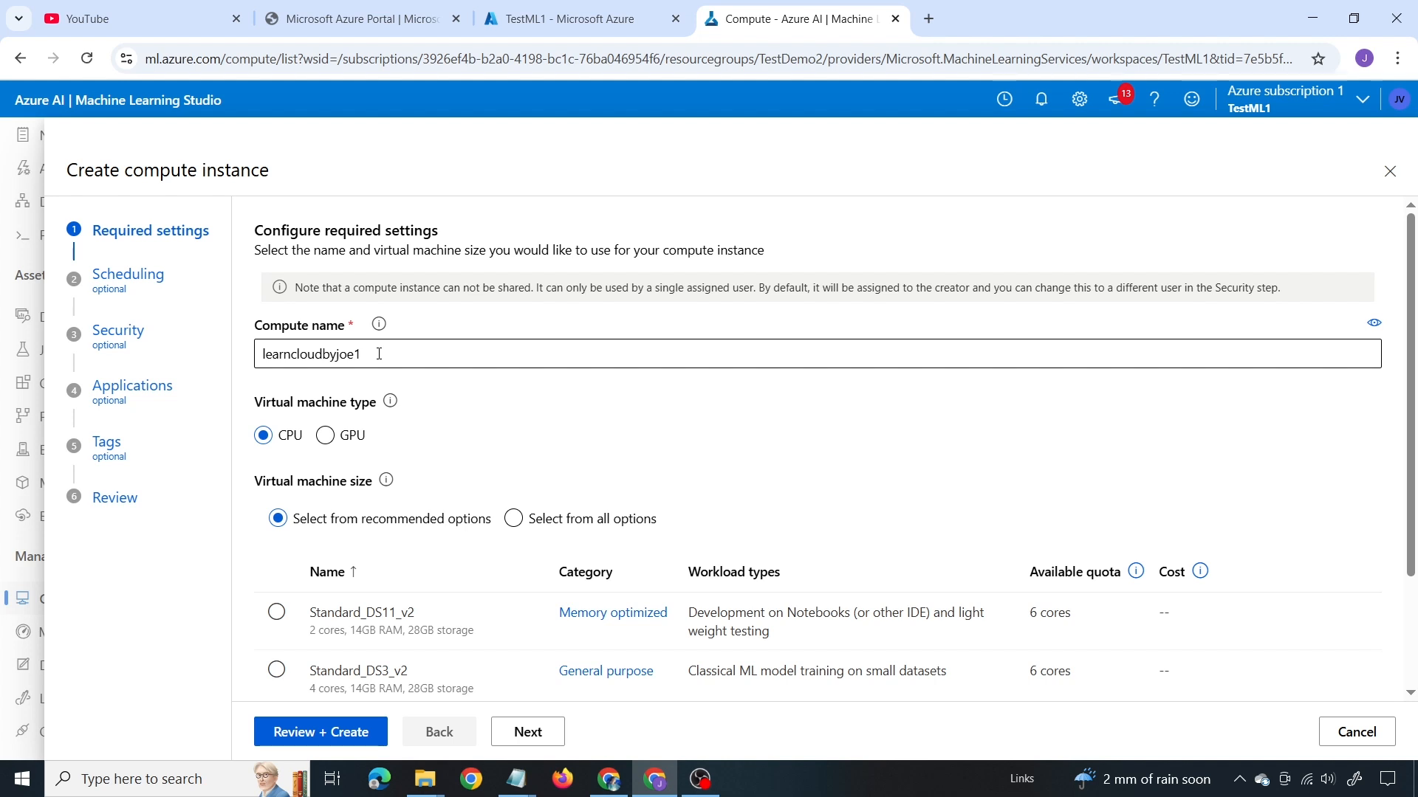
{"action": "scroll", "coordinate": [379, 354], "scroll_direction": "down", "scroll_amount": 2}
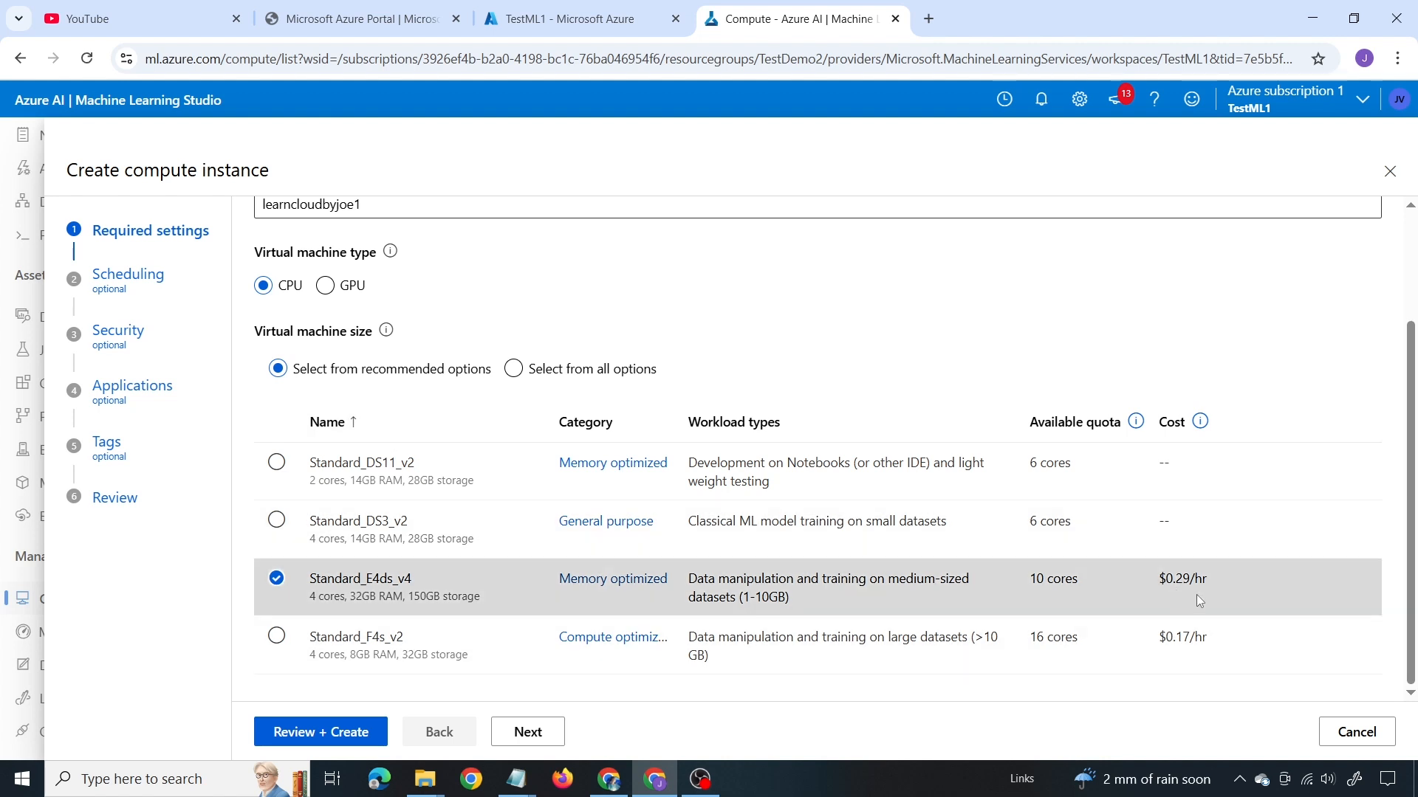
{"action": "left_click", "coordinate": [328, 521]}
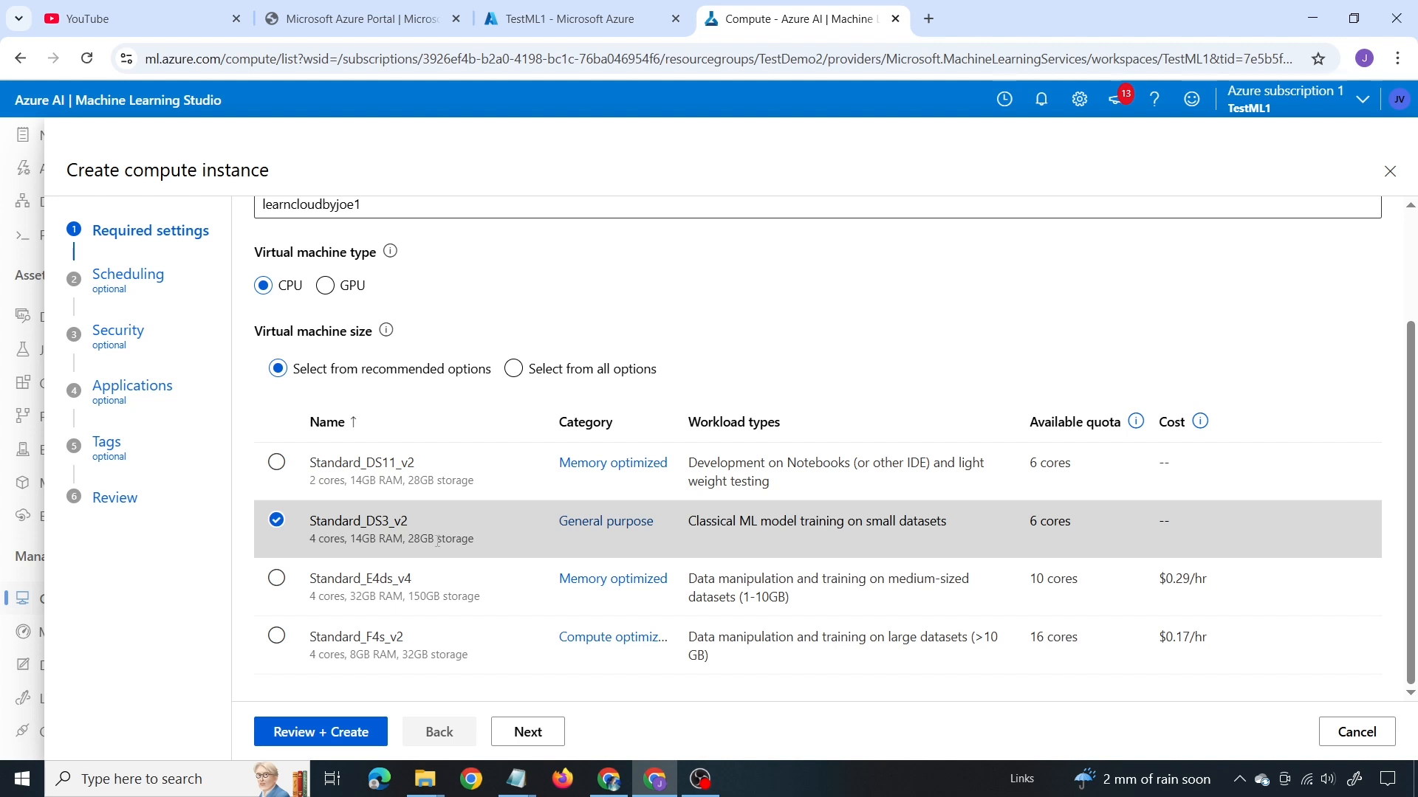
{"action": "left_click", "coordinate": [343, 733]}
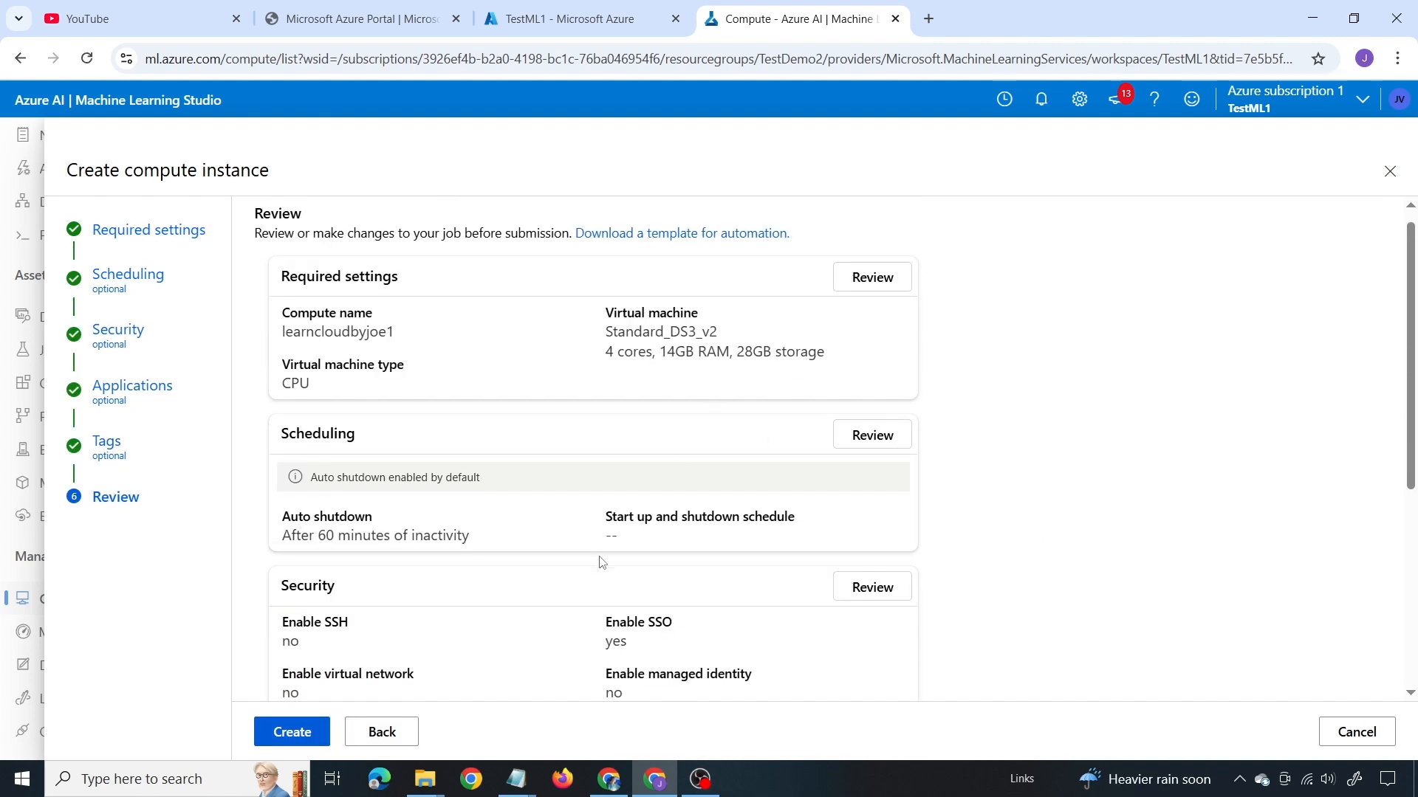
{"action": "scroll", "coordinate": [602, 562], "scroll_direction": "down", "scroll_amount": 5}
{"action": "left_click", "coordinate": [285, 732]}
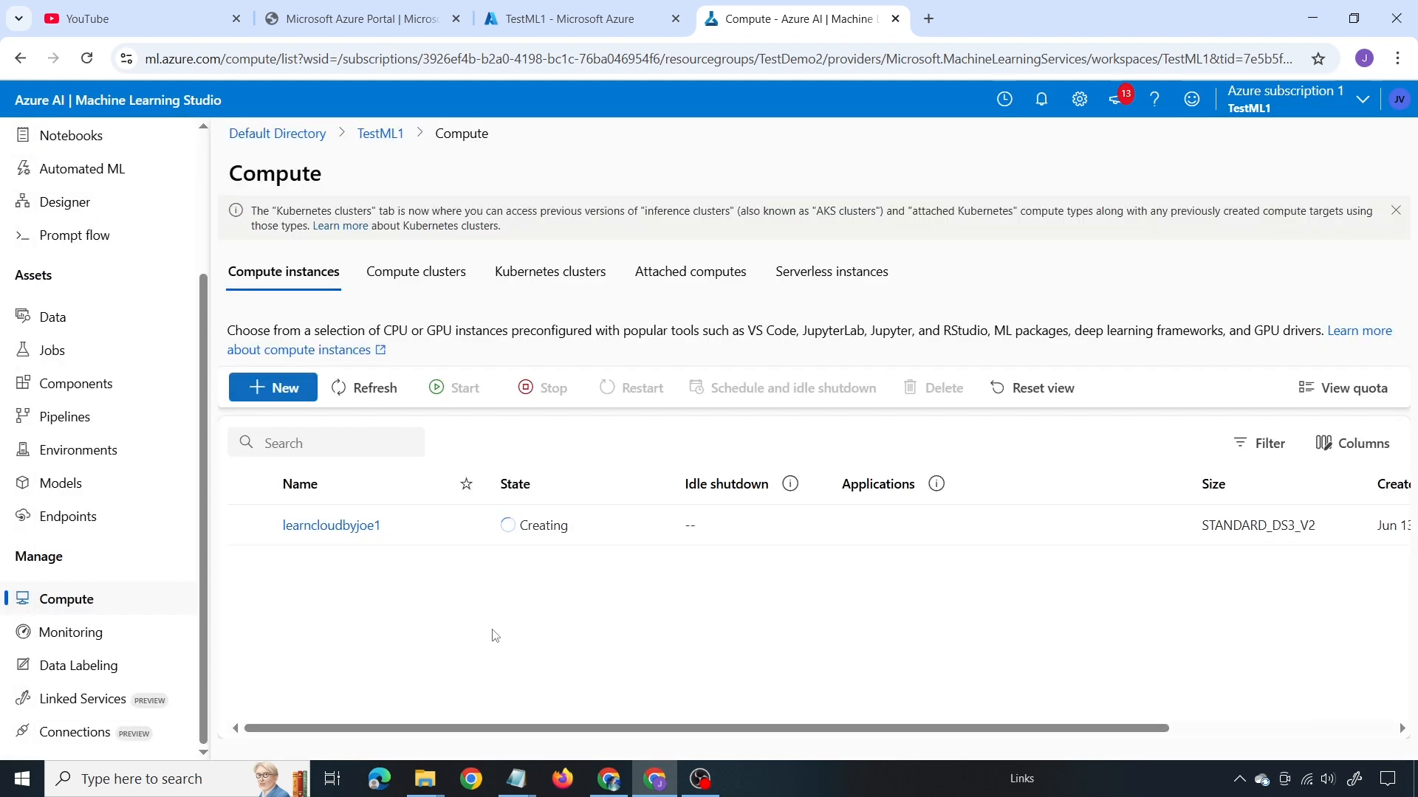
Create a new pipeline in the Designer using classic prebuilt components.
{"action": "scroll", "coordinate": [201, 409], "scroll_direction": "up", "scroll_amount": 1}
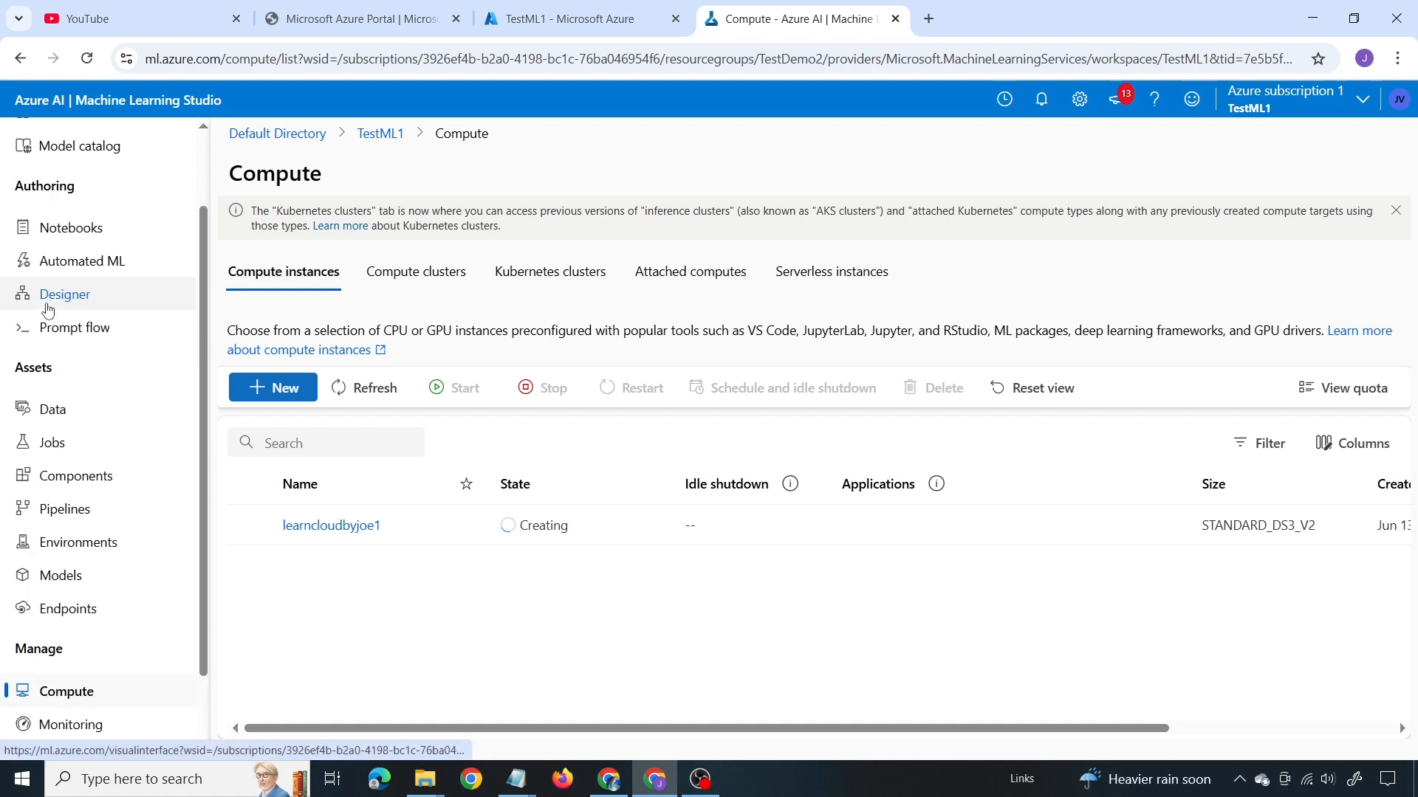
{"action": "left_click", "coordinate": [47, 306]}
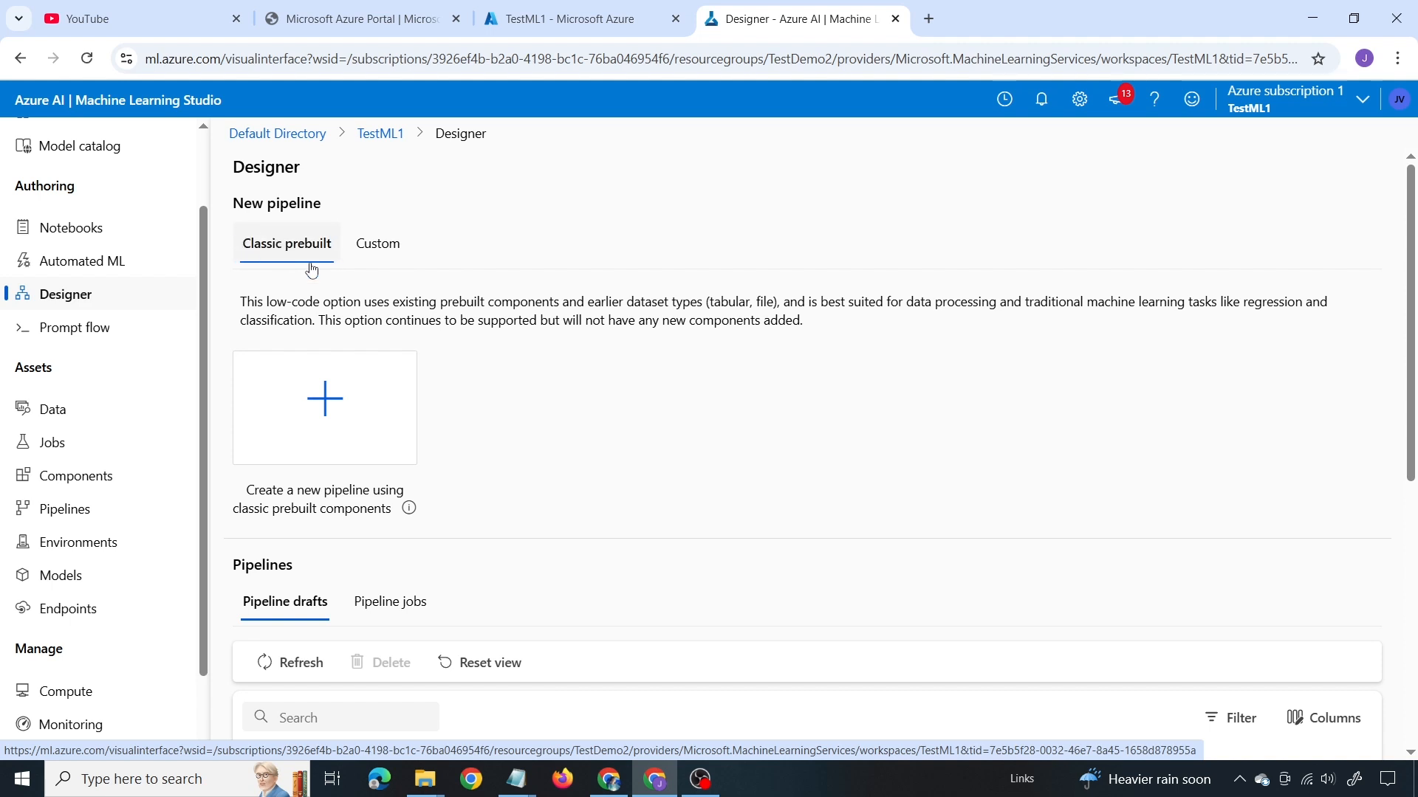
{"action": "left_click", "coordinate": [386, 262]}
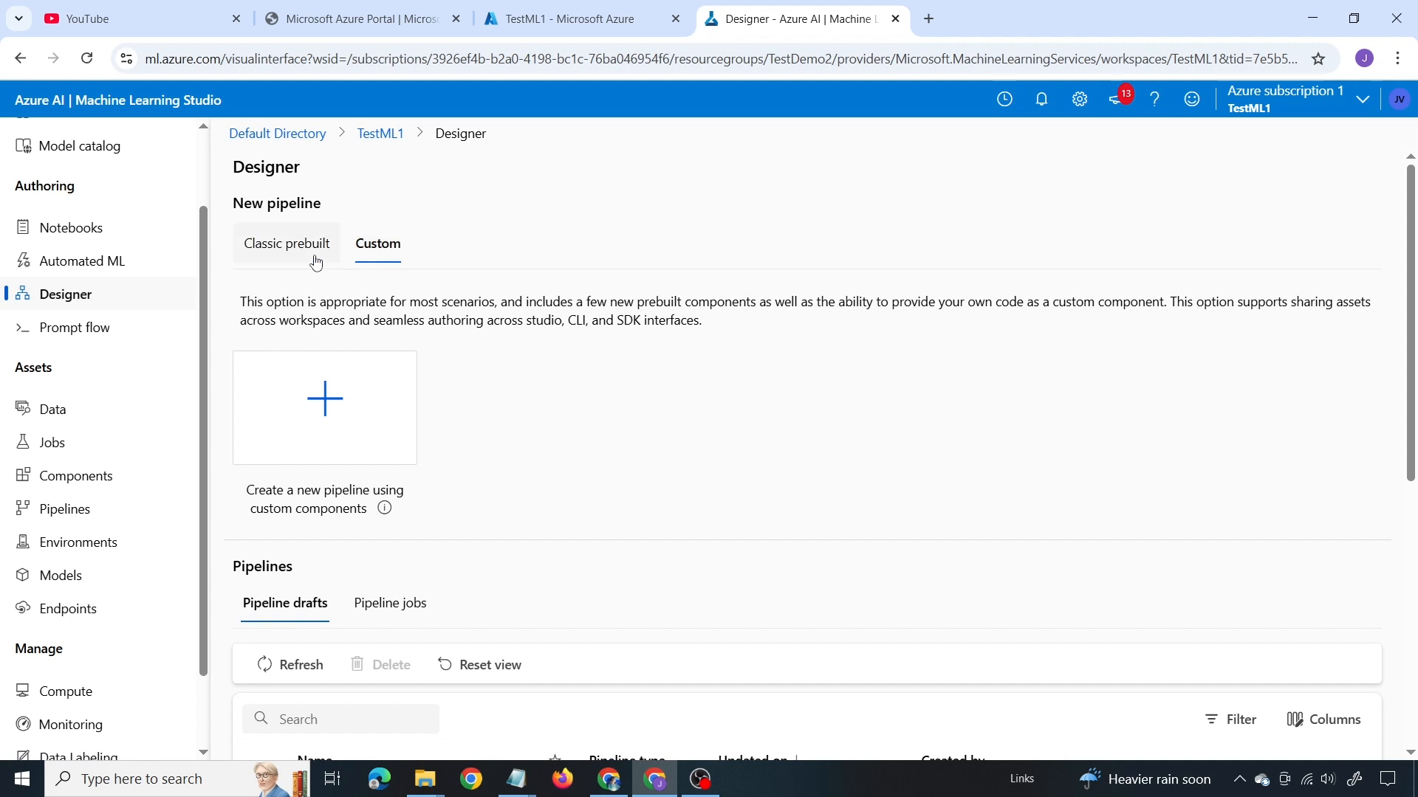
{"action": "scroll", "coordinate": [451, 290], "scroll_direction": "down", "scroll_amount": 1}
{"action": "scroll", "coordinate": [451, 290], "scroll_direction": "up", "scroll_amount": 1}
{"action": "left_click", "coordinate": [288, 245]}
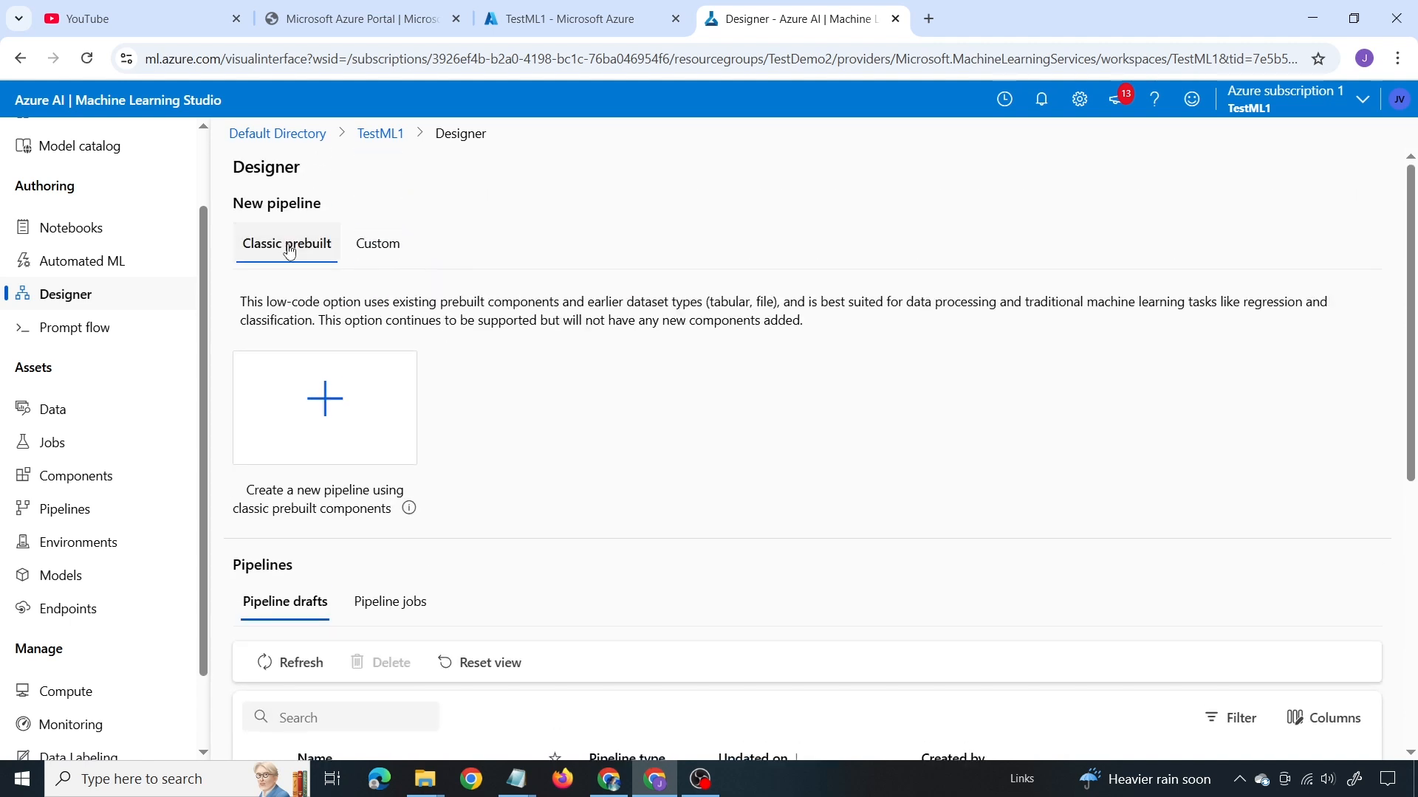
{"action": "left_click", "coordinate": [333, 411]}
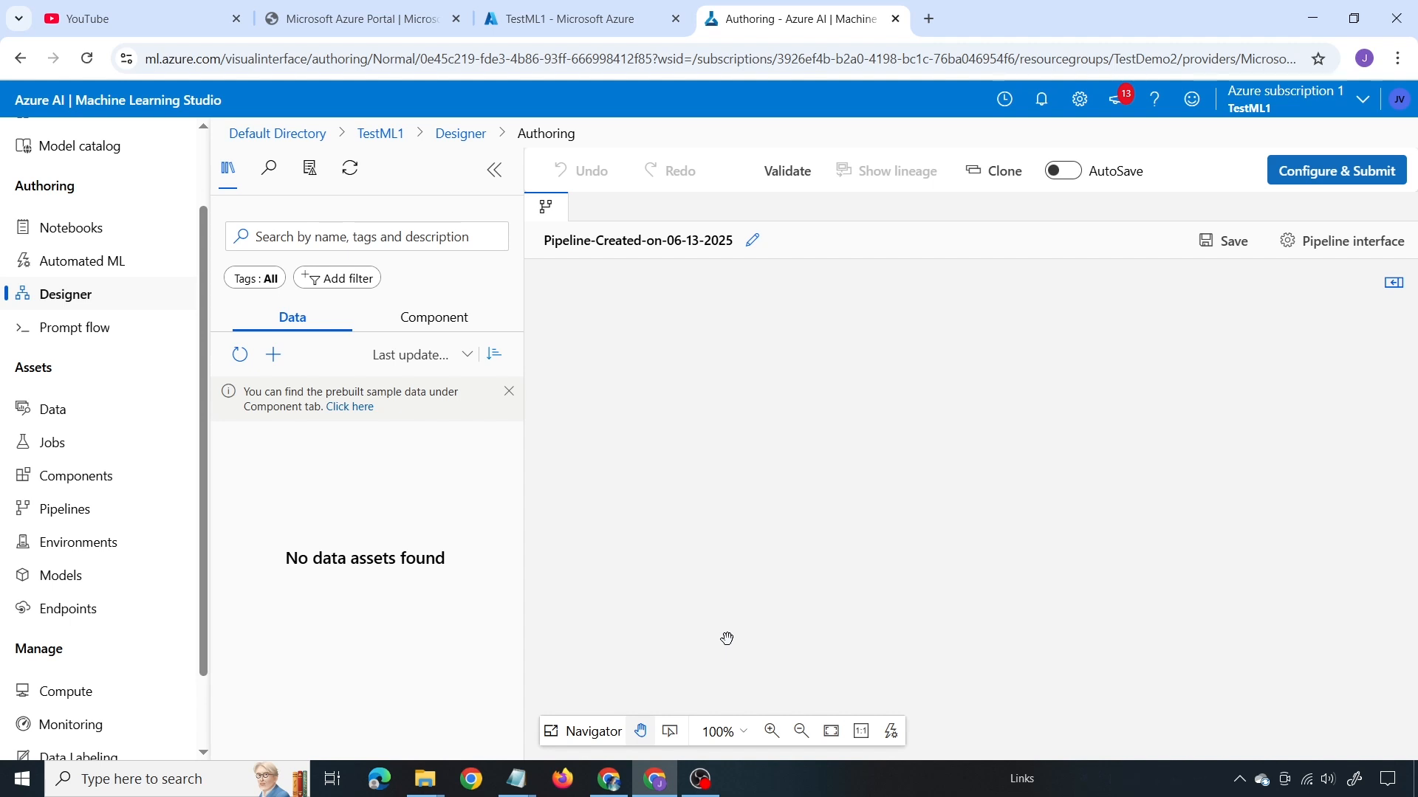
Add the Automobile price data (Raw) sample dataset to the upper part of the pipeline canvas.
{"action": "left_click", "coordinate": [426, 322]}
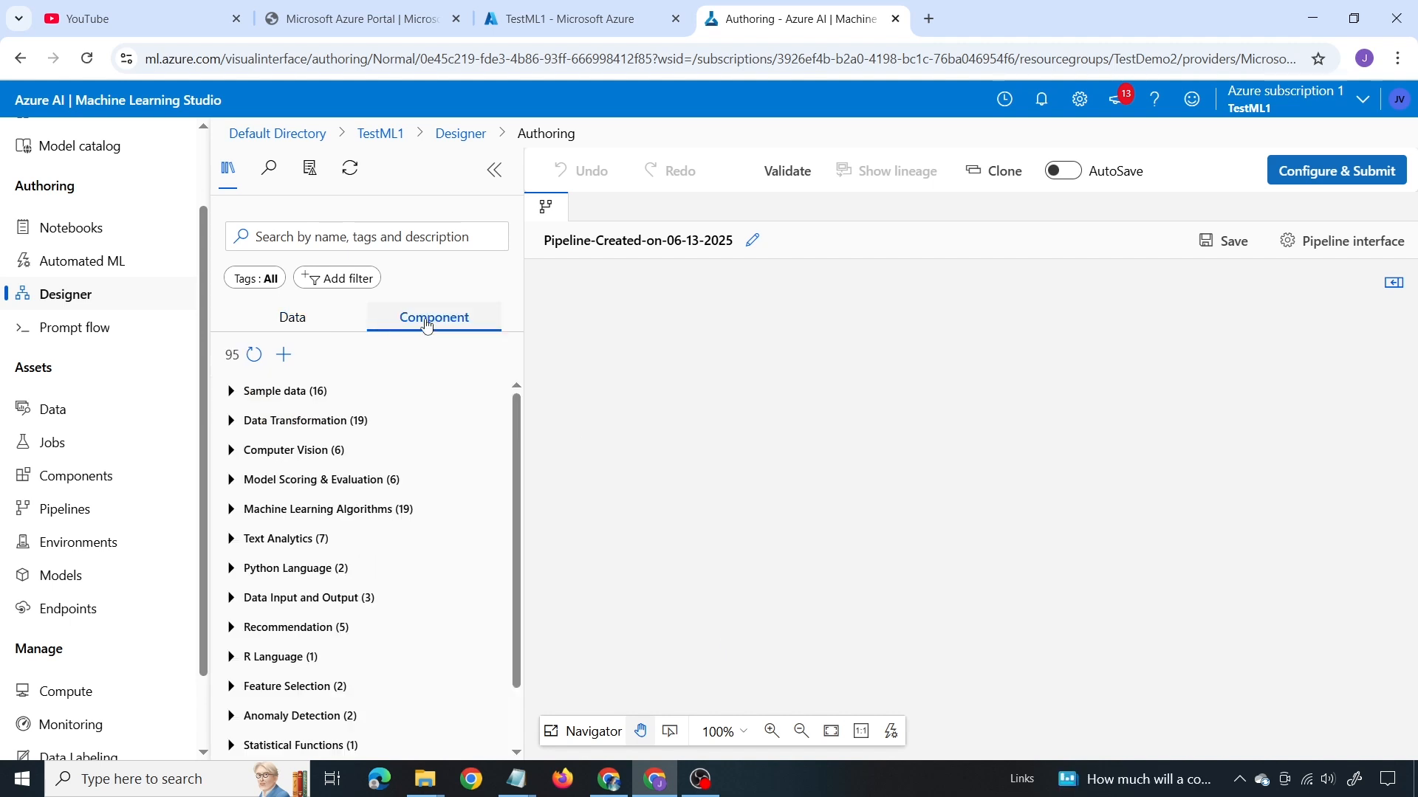
{"action": "left_click", "coordinate": [232, 393]}
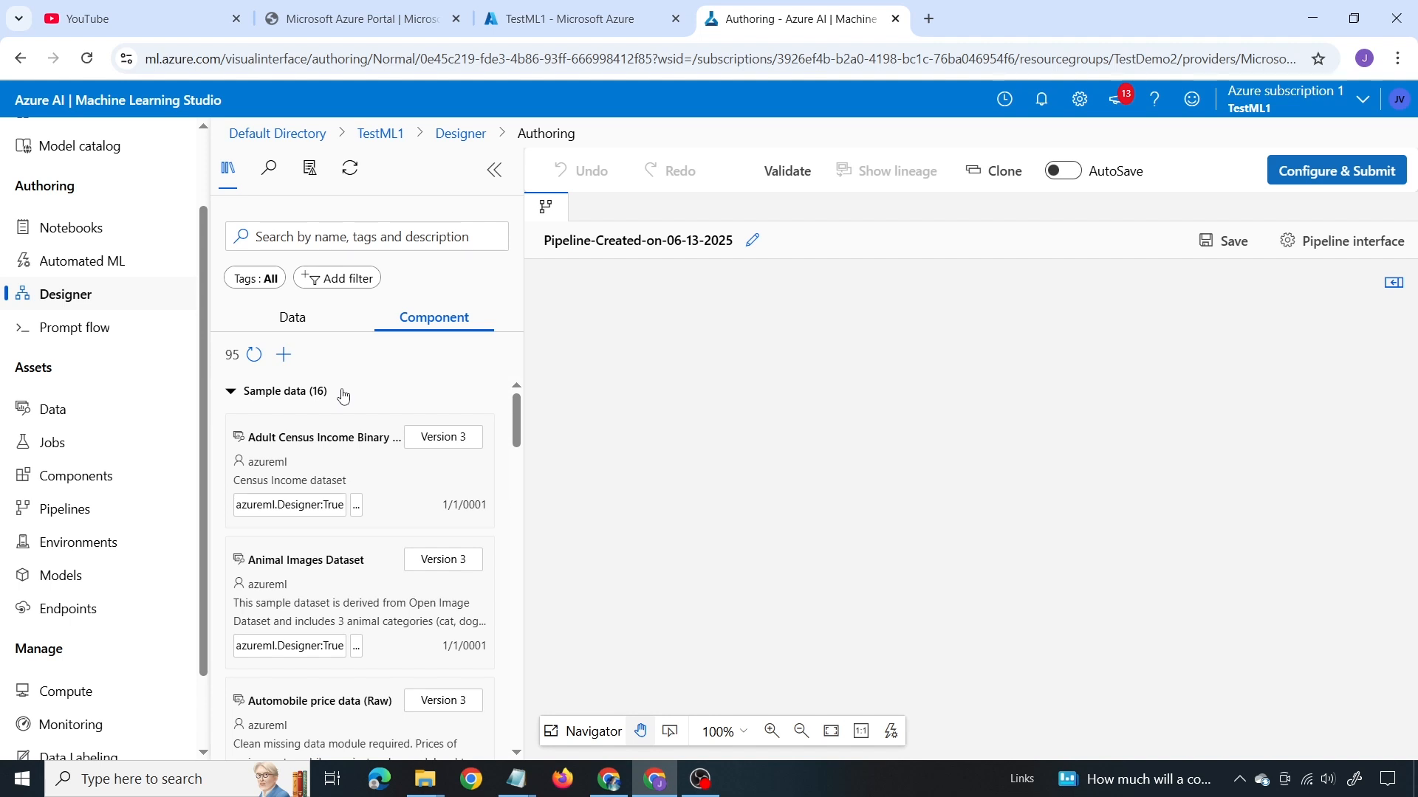
{"action": "scroll", "coordinate": [310, 414], "scroll_direction": "down", "scroll_amount": 3}
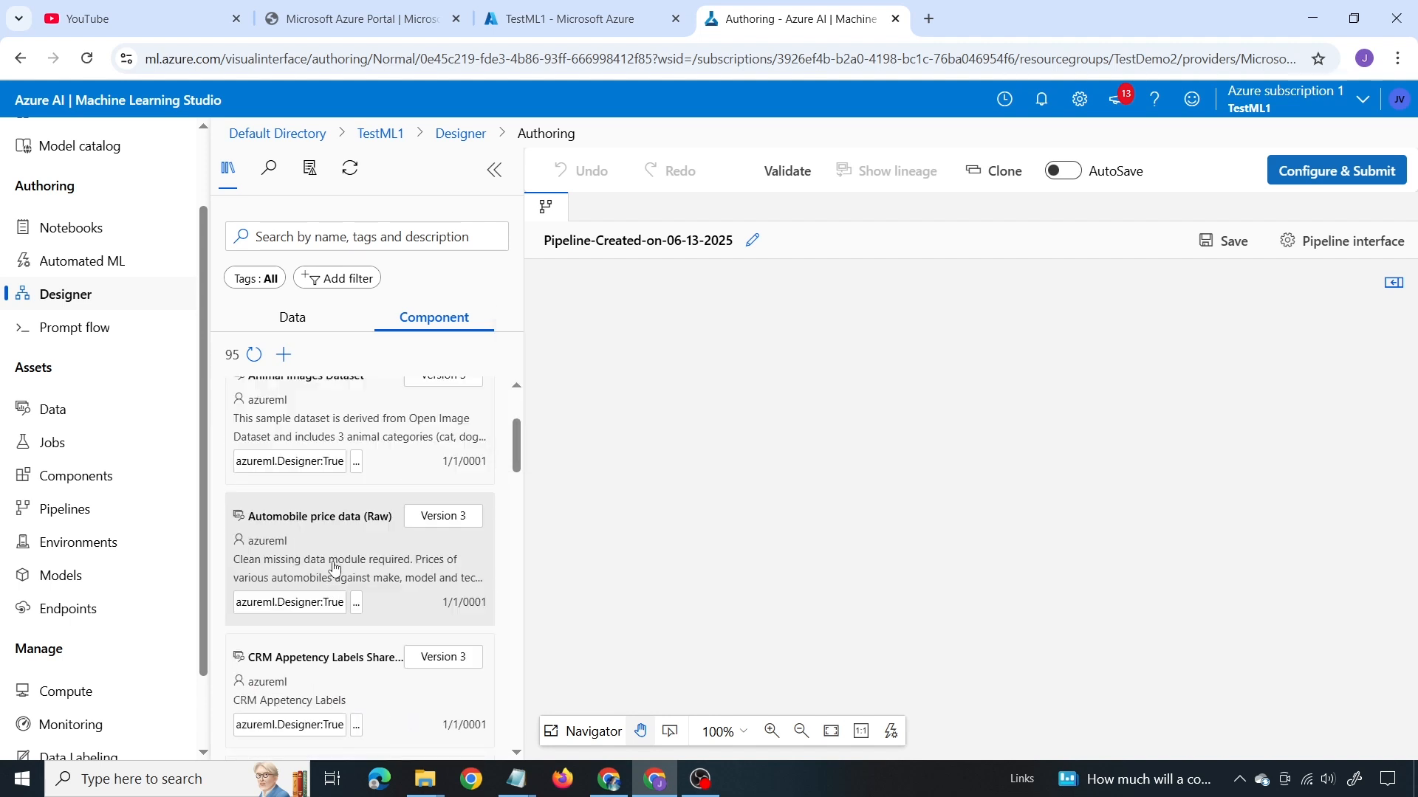
{"action": "mouse_move", "coordinate": [323, 541]}
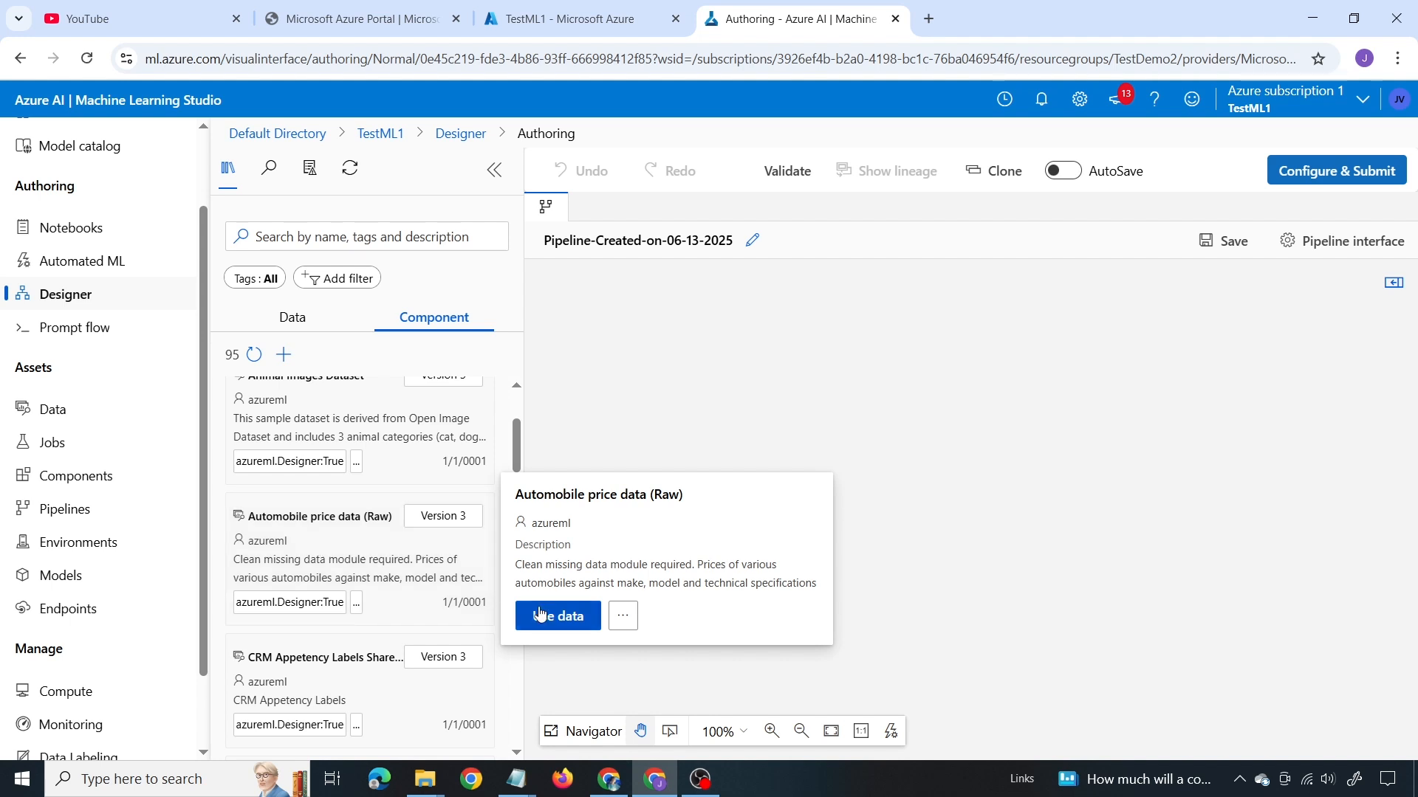
{"action": "left_click_drag", "start_coordinate": [350, 564], "coordinate": [898, 308]}
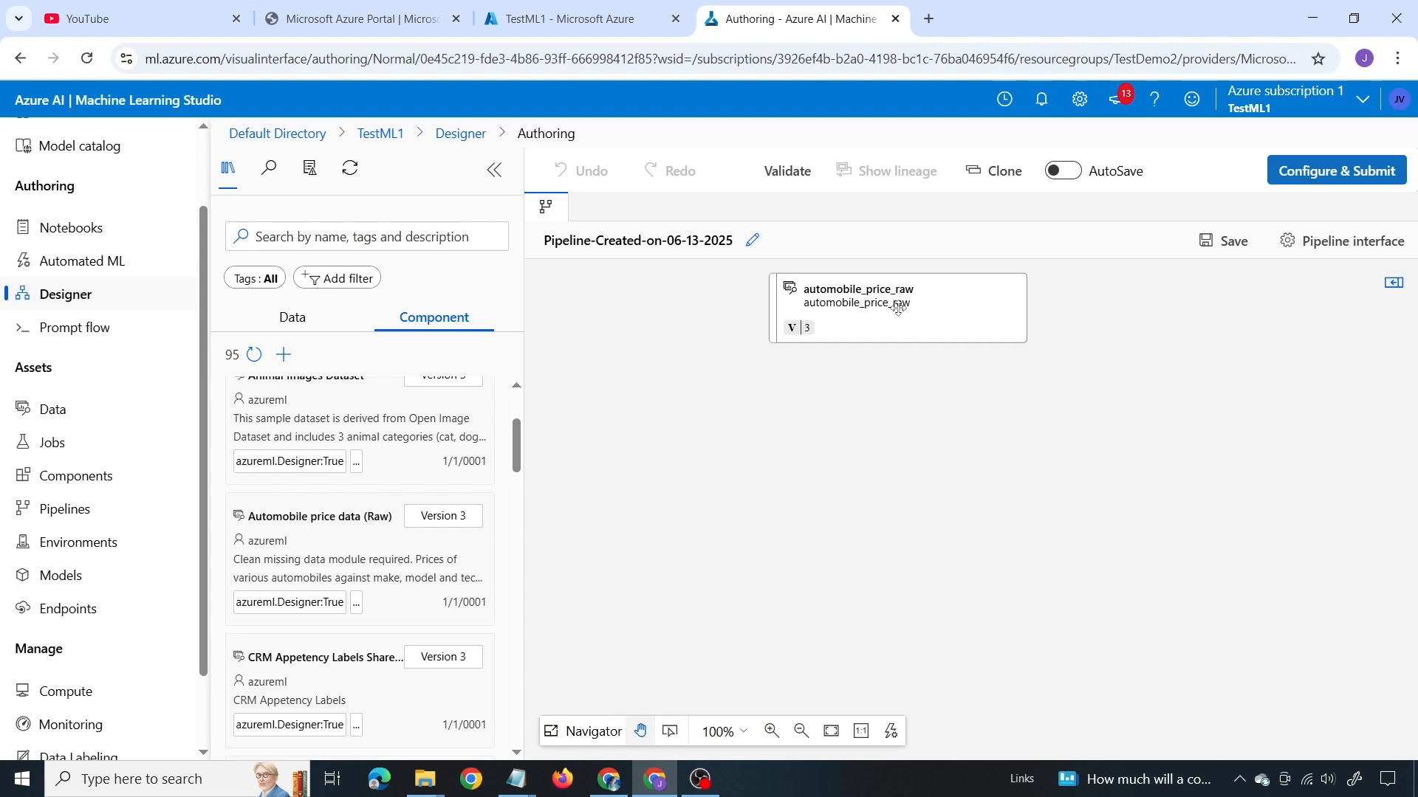
Preview the automobile price dataset and examine its rows and columns, including the price column.
{"action": "right_click", "coordinate": [898, 309]}
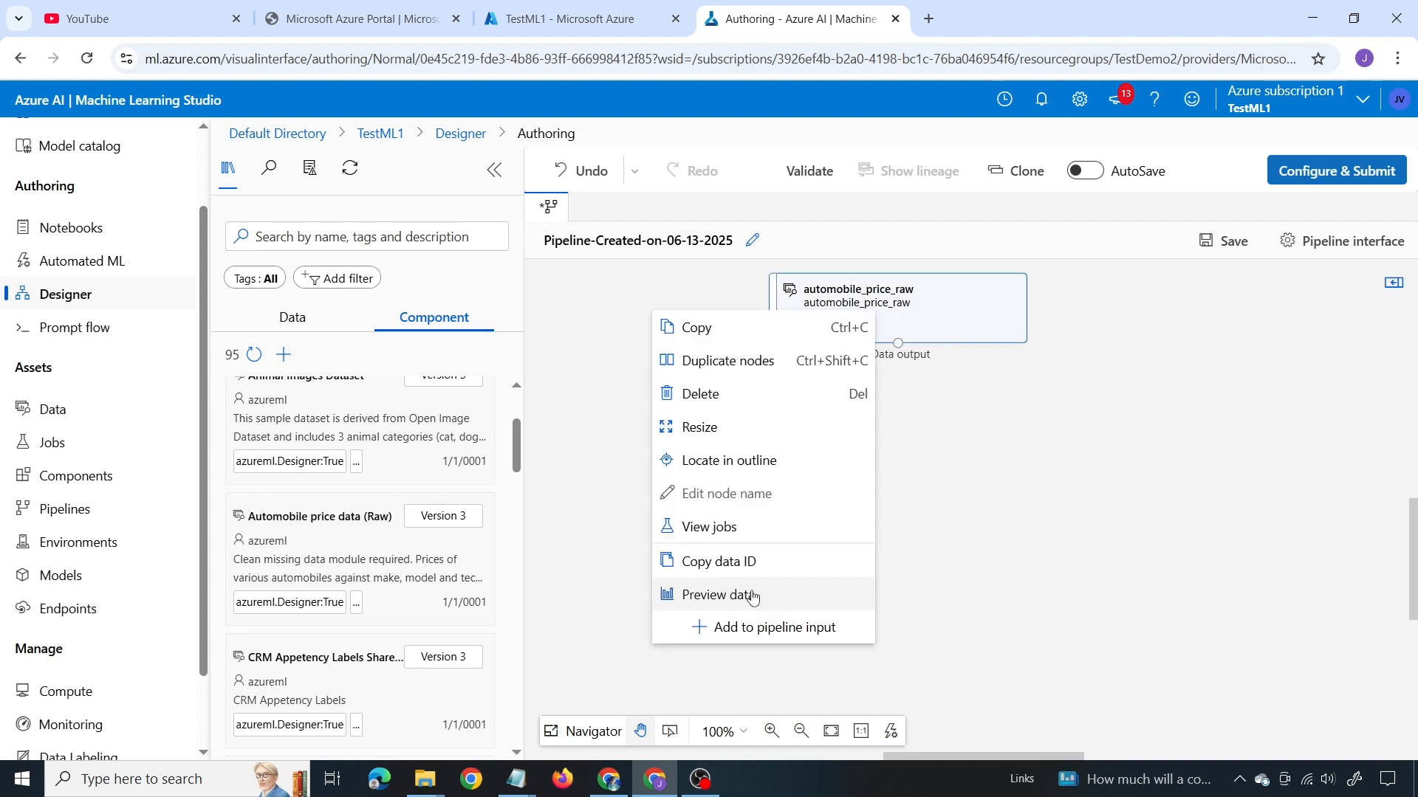
{"action": "left_click", "coordinate": [753, 596]}
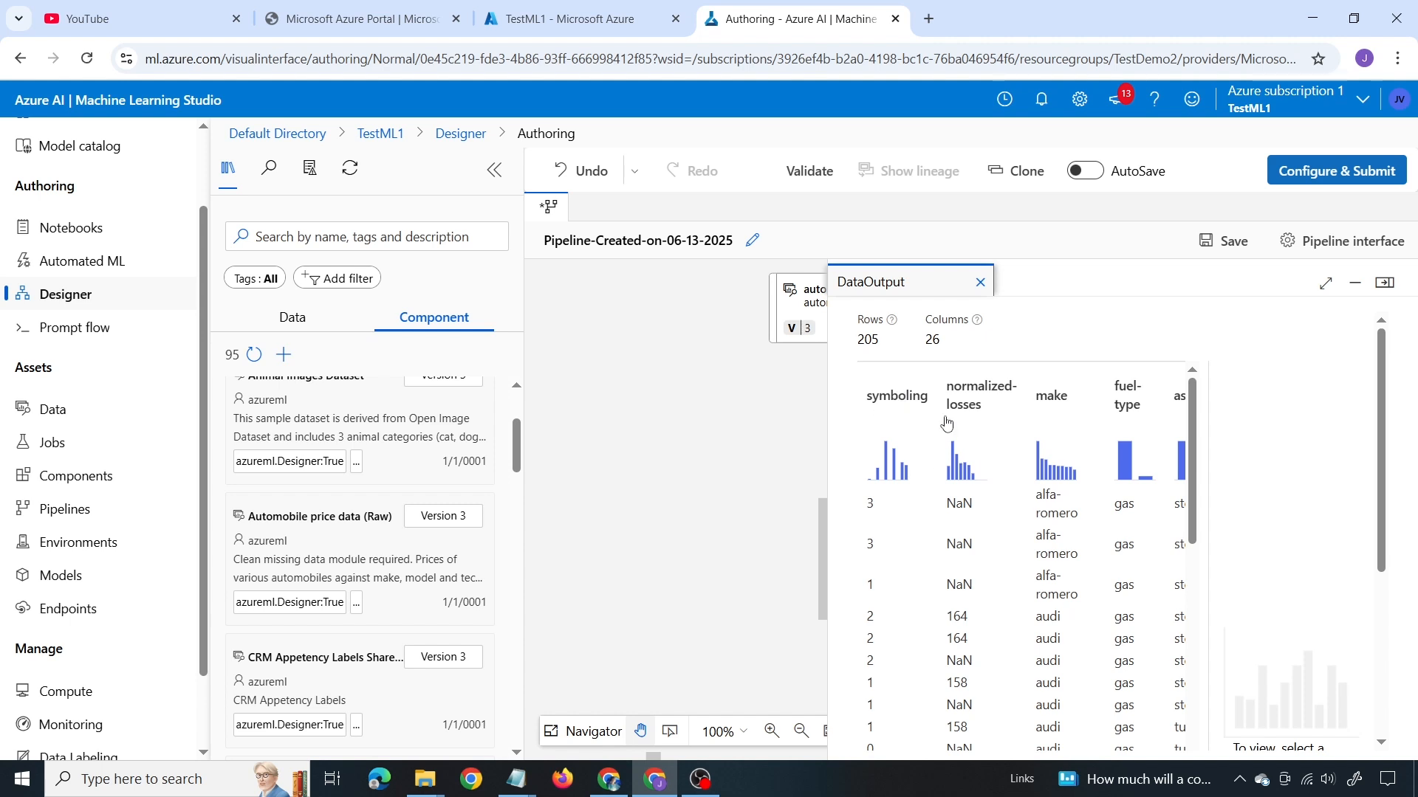
{"action": "scroll", "coordinate": [1074, 547], "scroll_direction": "down", "scroll_amount": 1}
{"action": "scroll", "coordinate": [1001, 579], "scroll_direction": "up", "scroll_amount": 1}
{"action": "scroll", "coordinate": [894, 664], "scroll_direction": "down", "scroll_amount": 10}
{"action": "left_click_drag", "start_coordinate": [919, 744], "coordinate": [1162, 747]}
{"action": "scroll", "coordinate": [1202, 459], "scroll_direction": "up", "scroll_amount": 4}
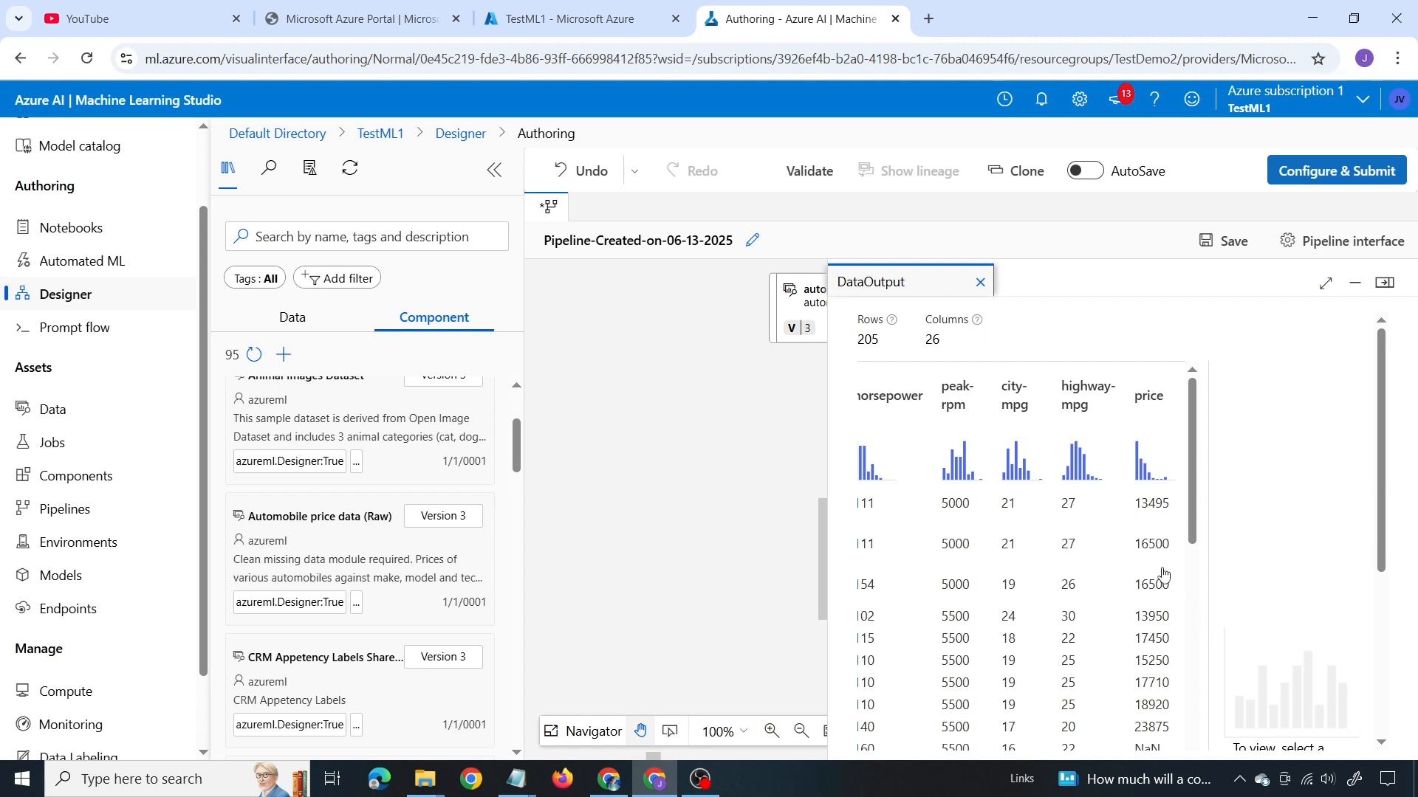
{"action": "scroll", "coordinate": [1100, 510], "scroll_direction": "down", "scroll_amount": 3}
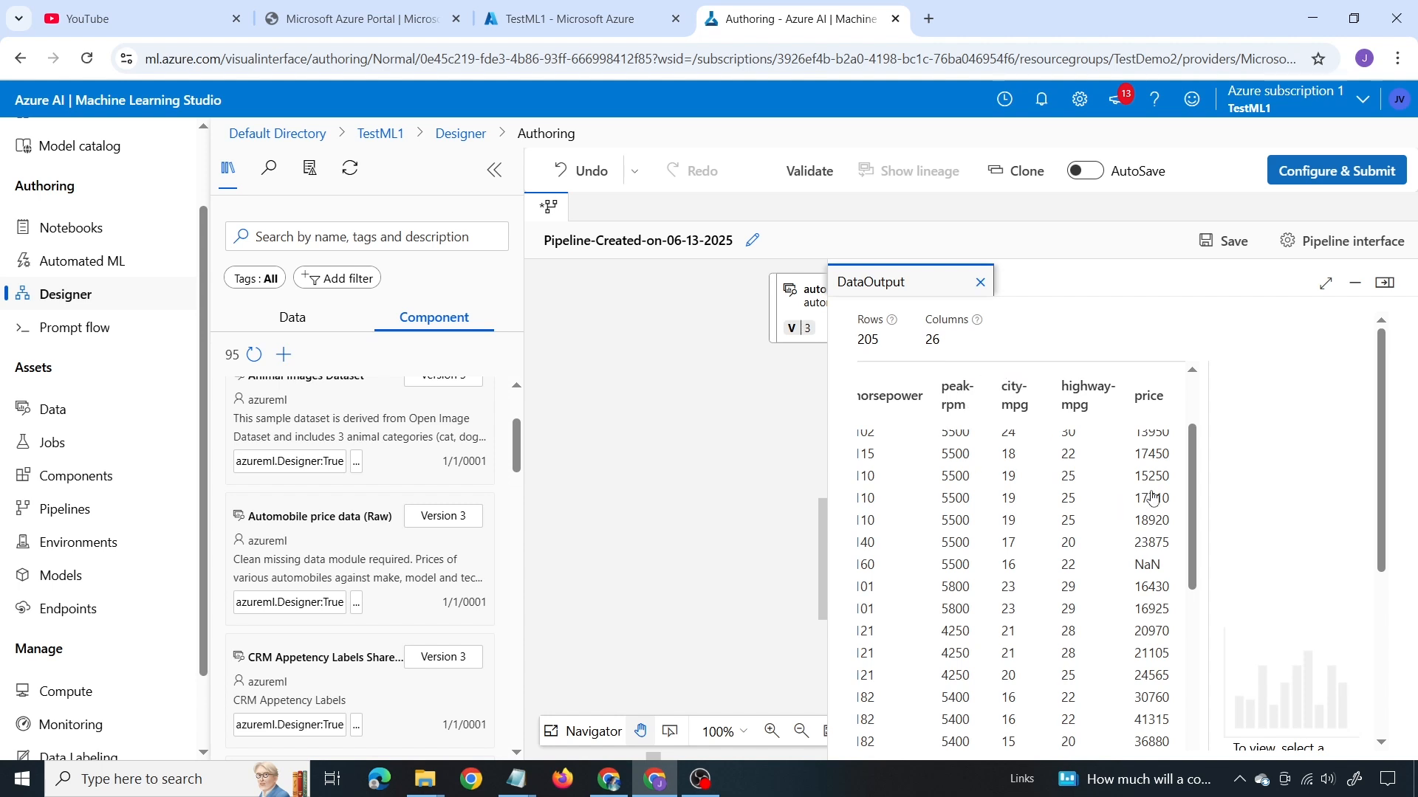
Search the components for "filter", place Filter Based Feature Selection below the dataset, and connect the dataset's output to its input.
{"action": "left_click", "coordinate": [400, 235]}
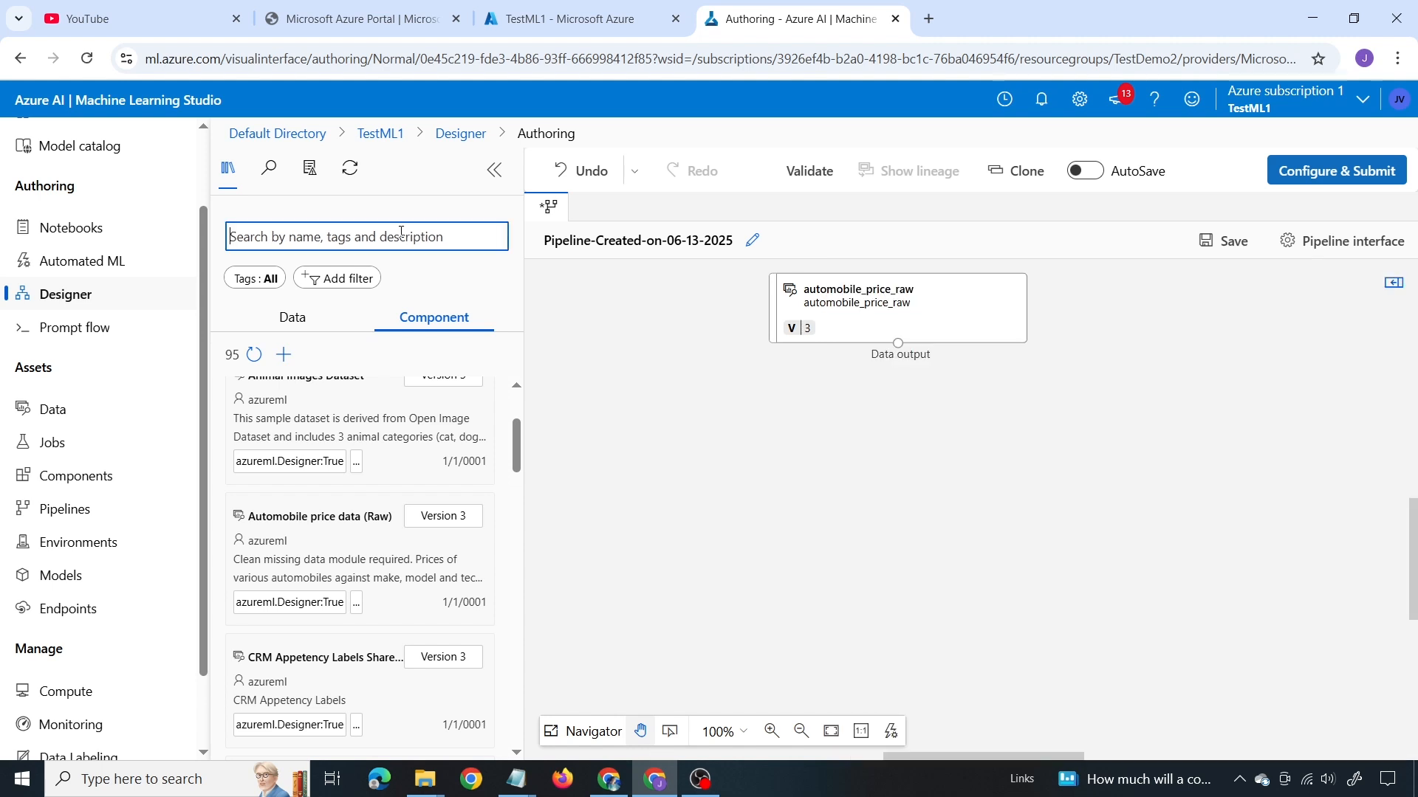
{"action": "type", "text": "filt"}
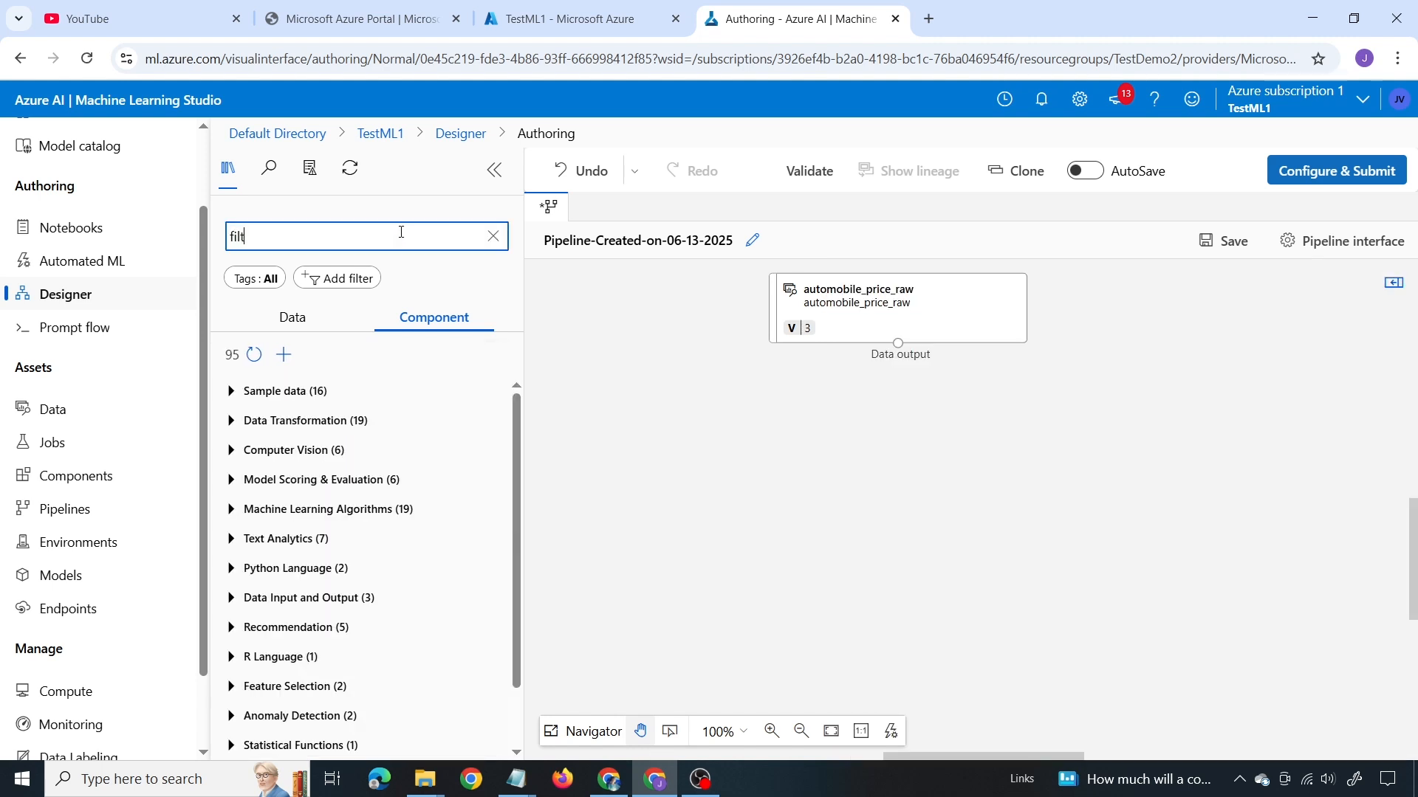
{"action": "type", "text": "er"}
{"action": "left_click", "coordinate": [370, 452]}
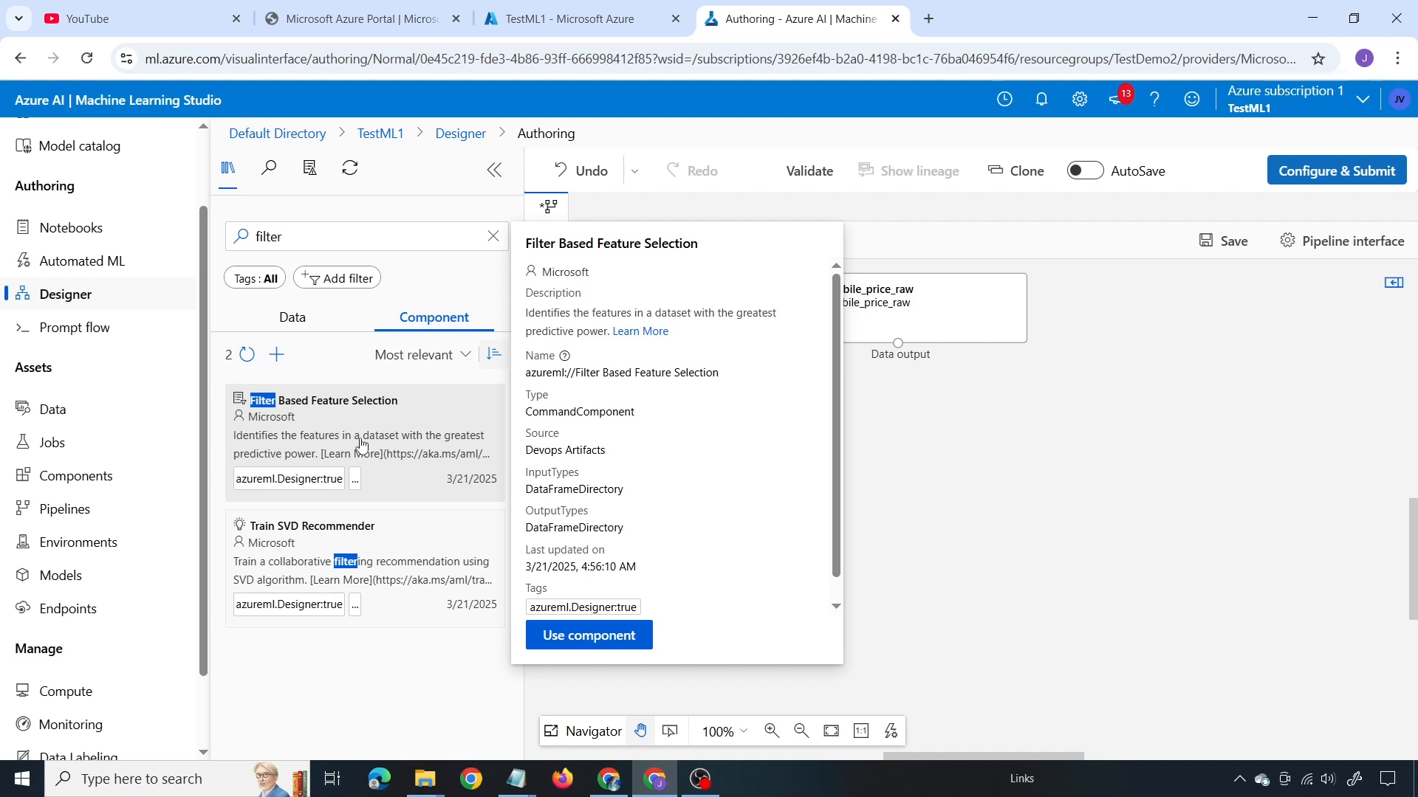
{"action": "left_click_drag", "start_coordinate": [361, 443], "coordinate": [886, 410]}
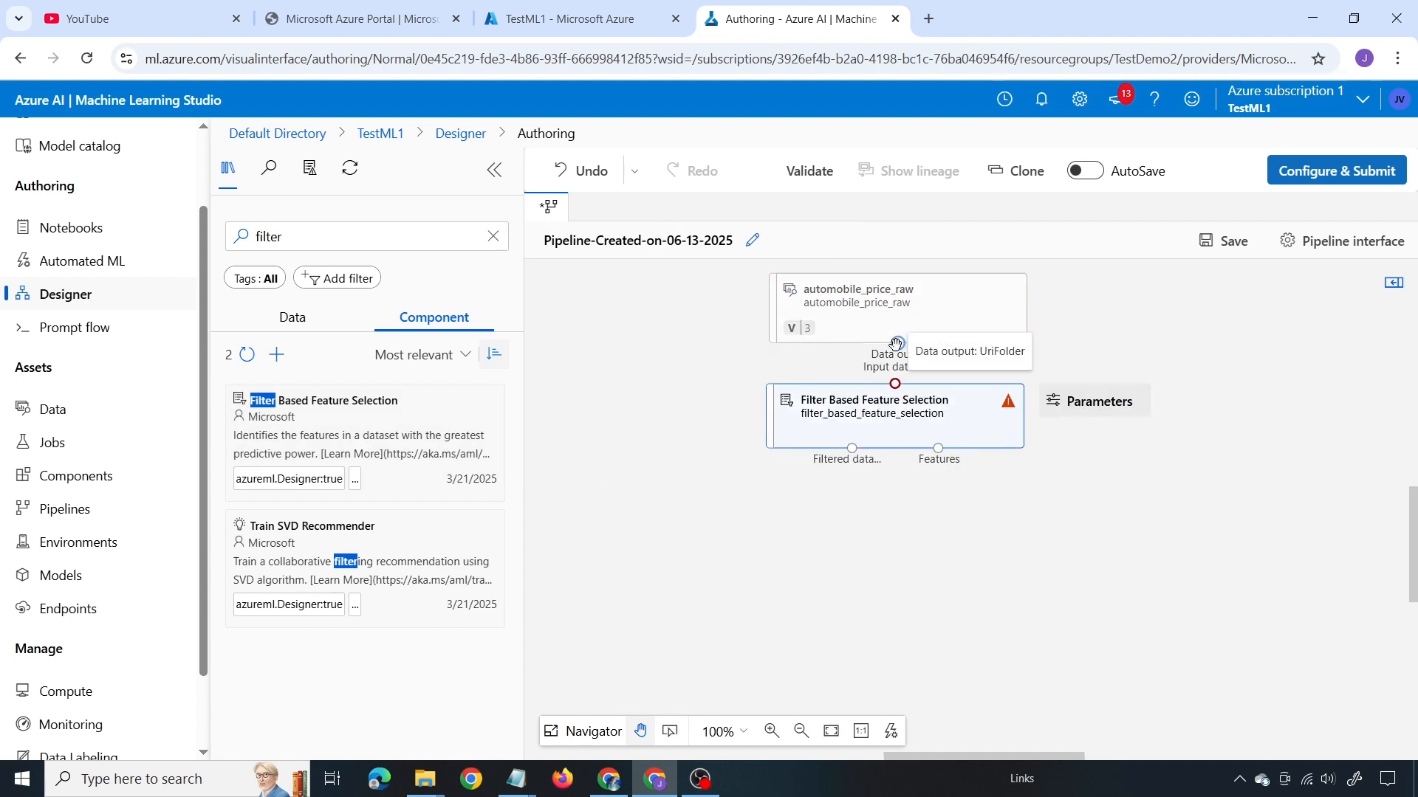
{"action": "left_click_drag", "start_coordinate": [898, 343], "coordinate": [895, 383]}
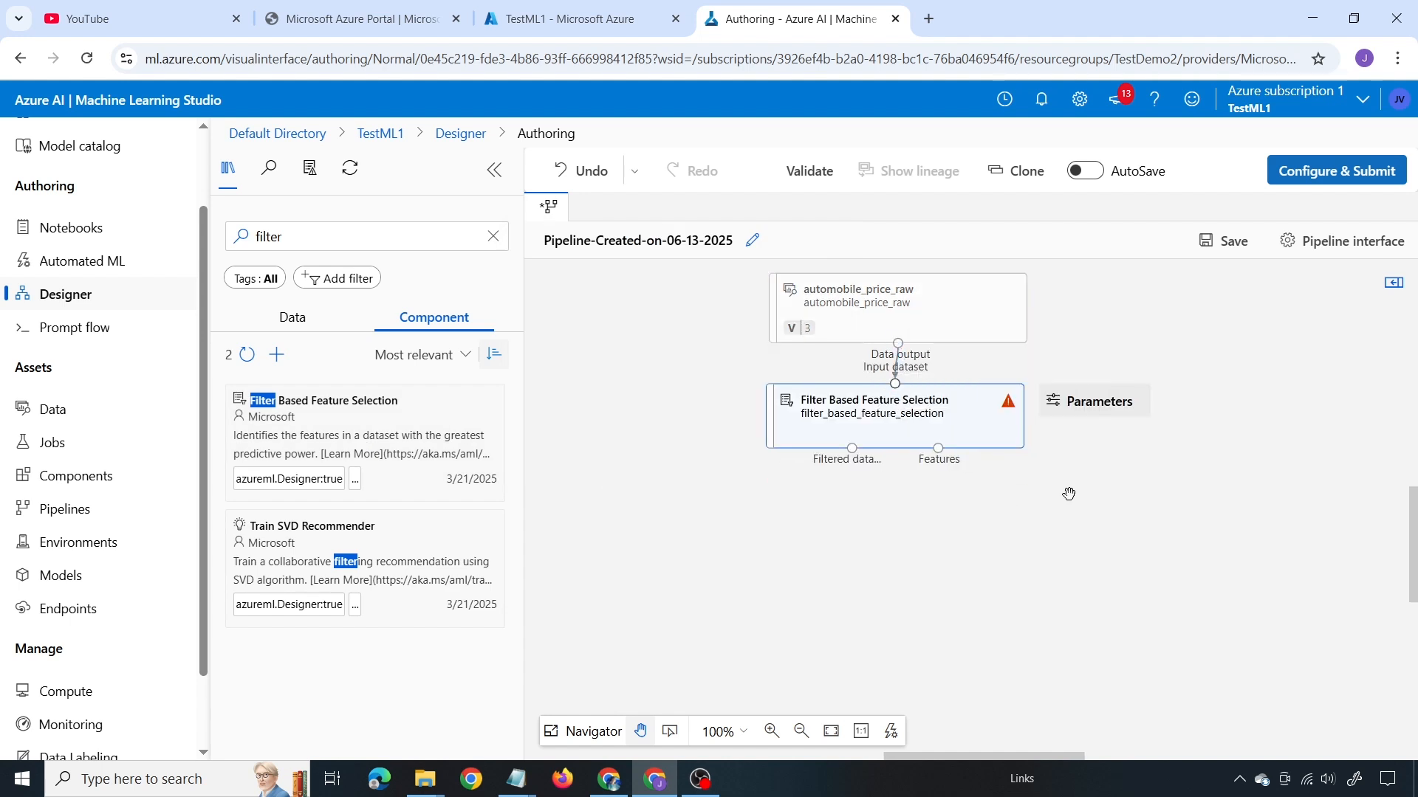
Set Filter Based Feature Selection to 5 desired features with PearsonCorrelation as the feature scoring method.
{"action": "left_click", "coordinate": [1007, 407]}
{"action": "double_click", "coordinate": [1008, 411]}
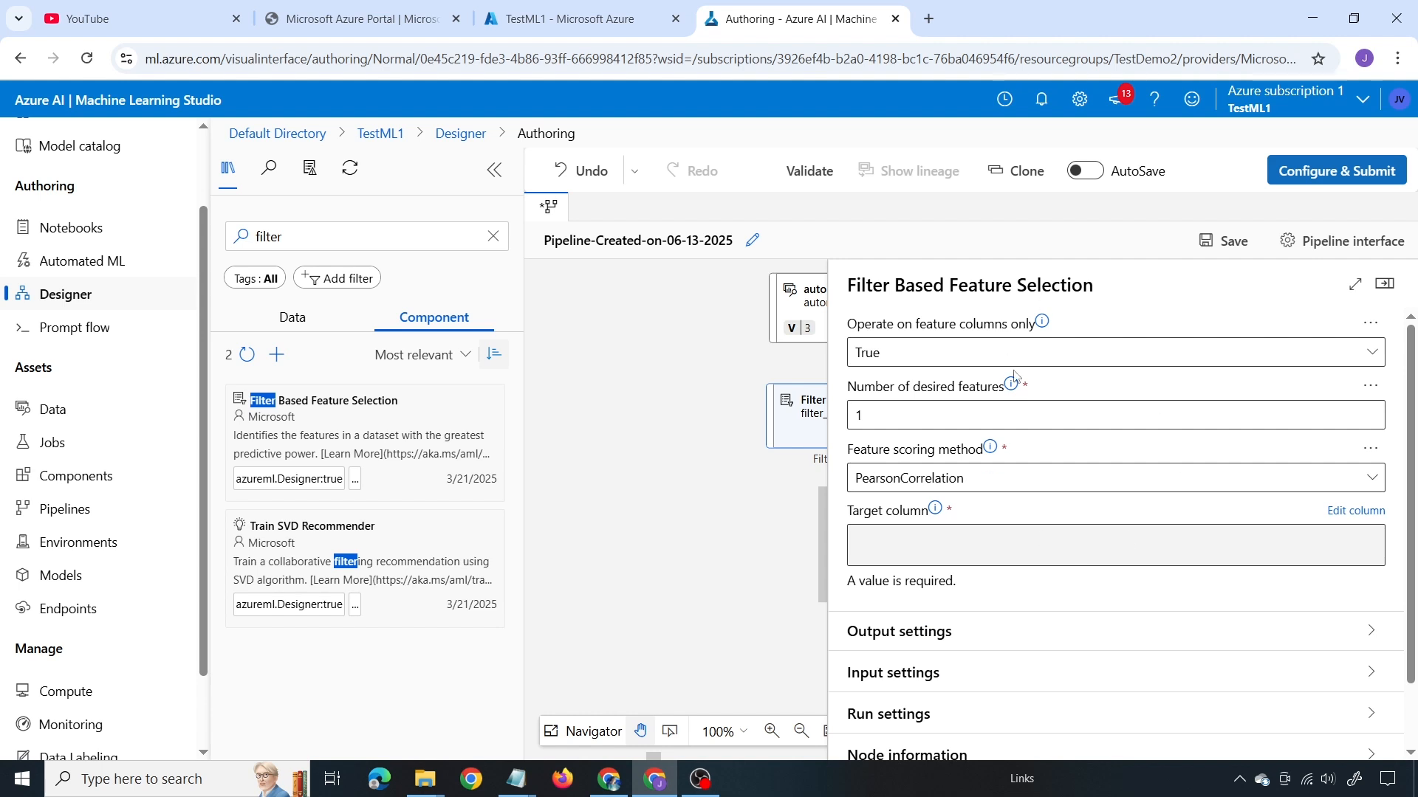
{"action": "left_click", "coordinate": [935, 418]}
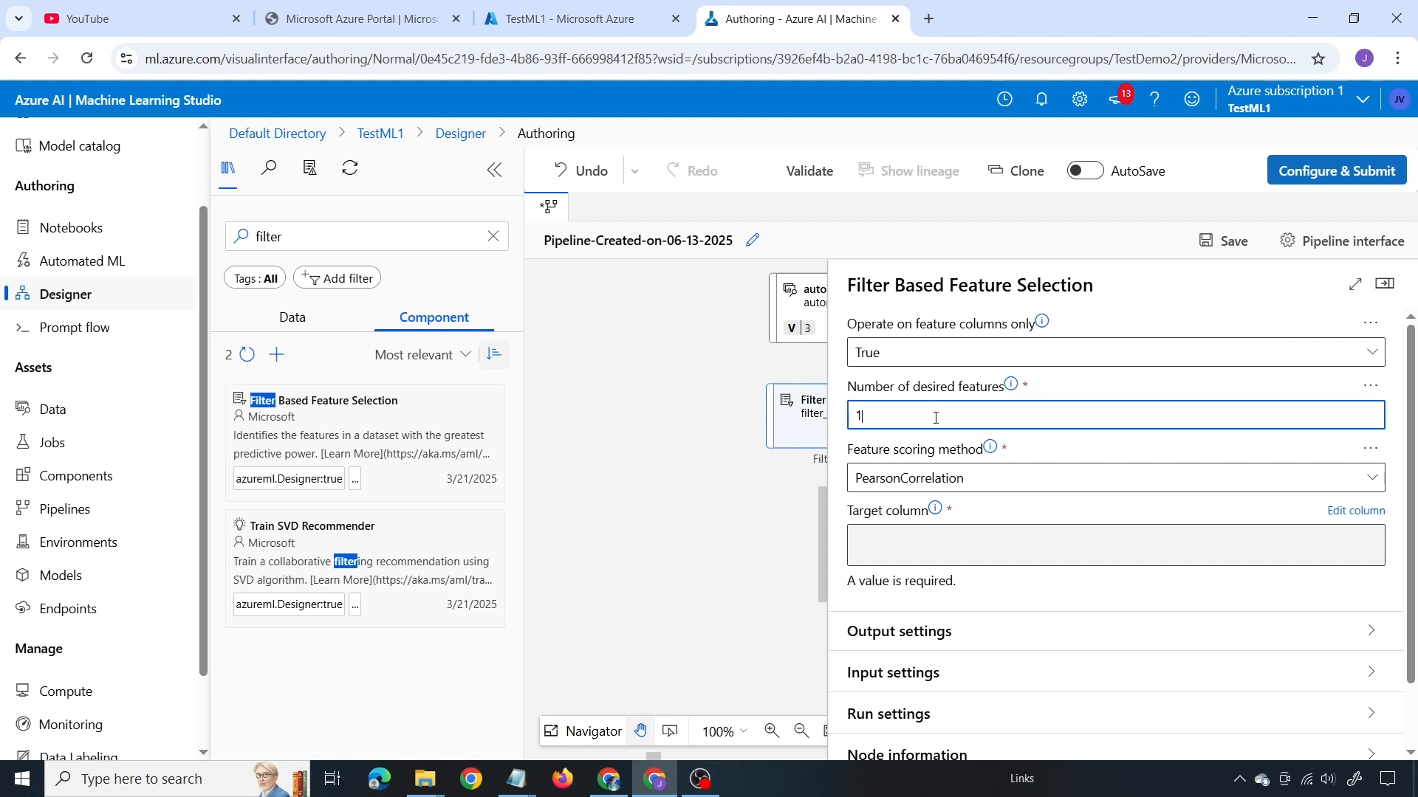
{"action": "key", "text": "BackSpace"}
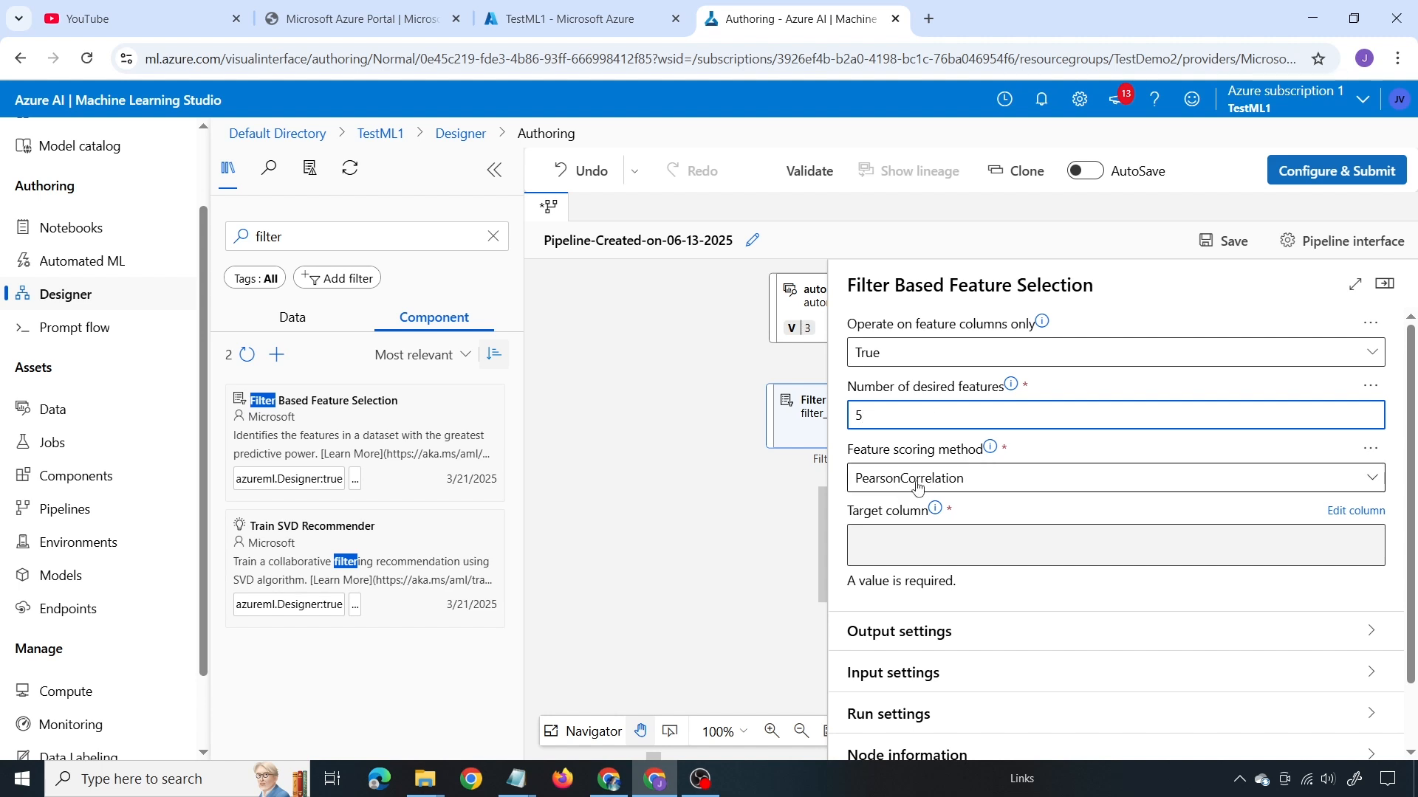
{"action": "left_click", "coordinate": [990, 446]}
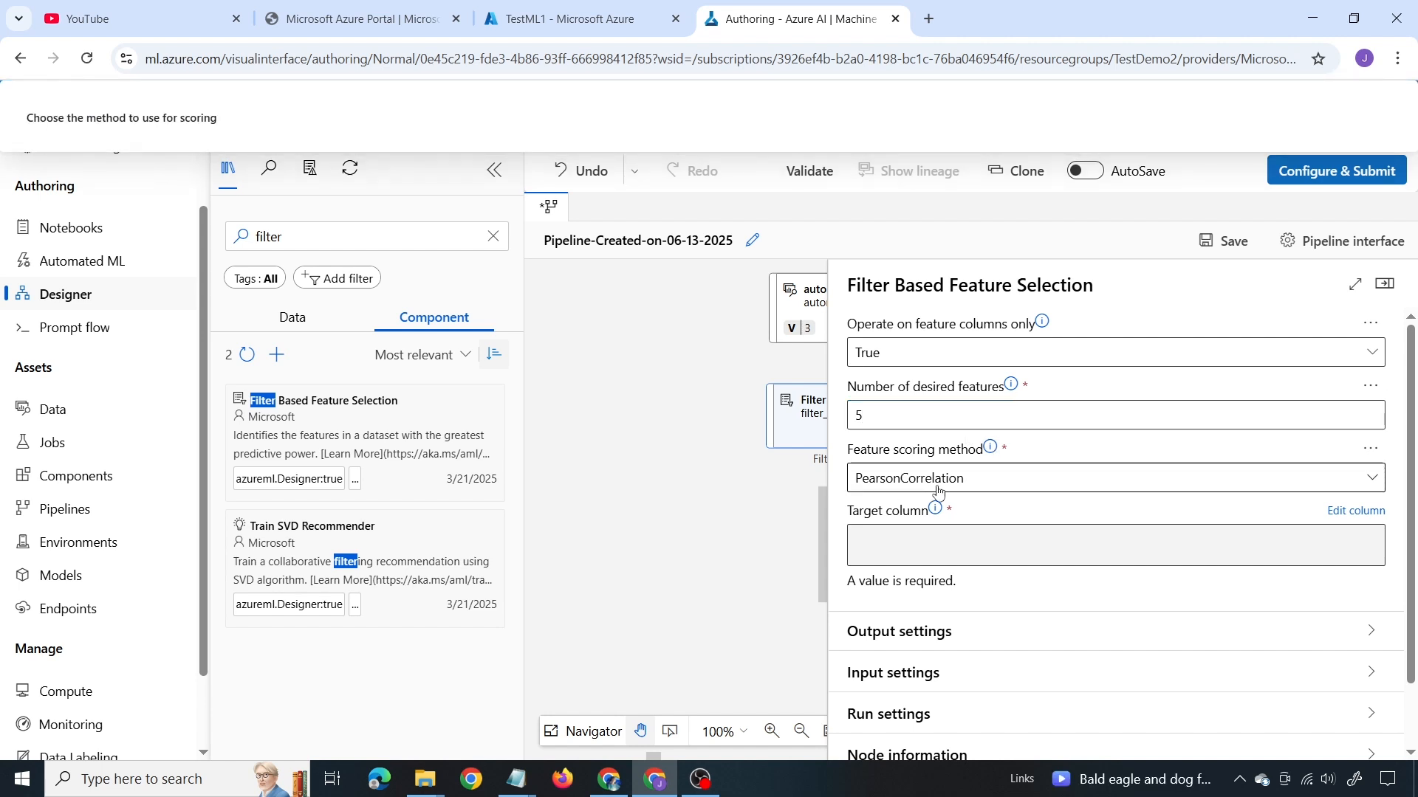
{"action": "left_click", "coordinate": [1161, 489]}
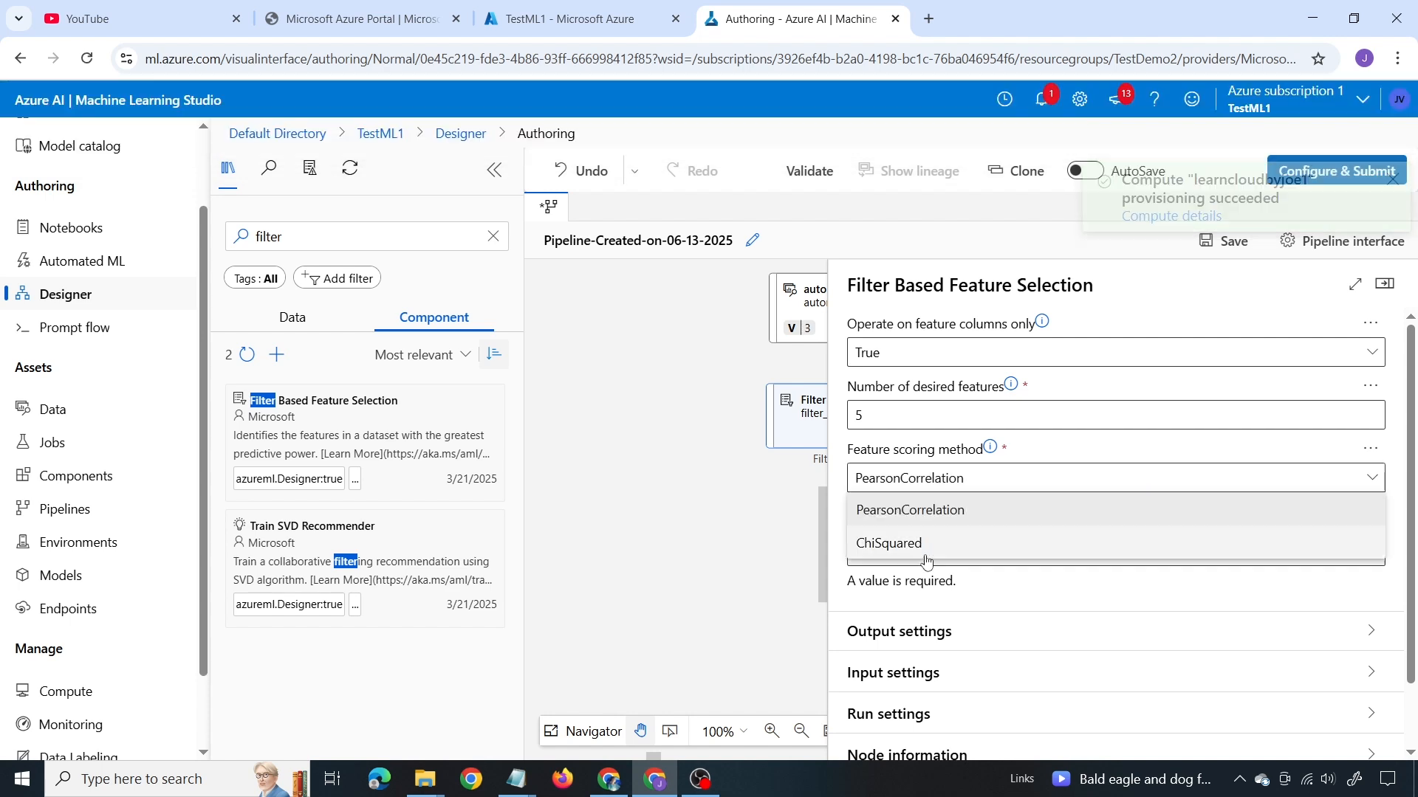
{"action": "left_click", "coordinate": [910, 516]}
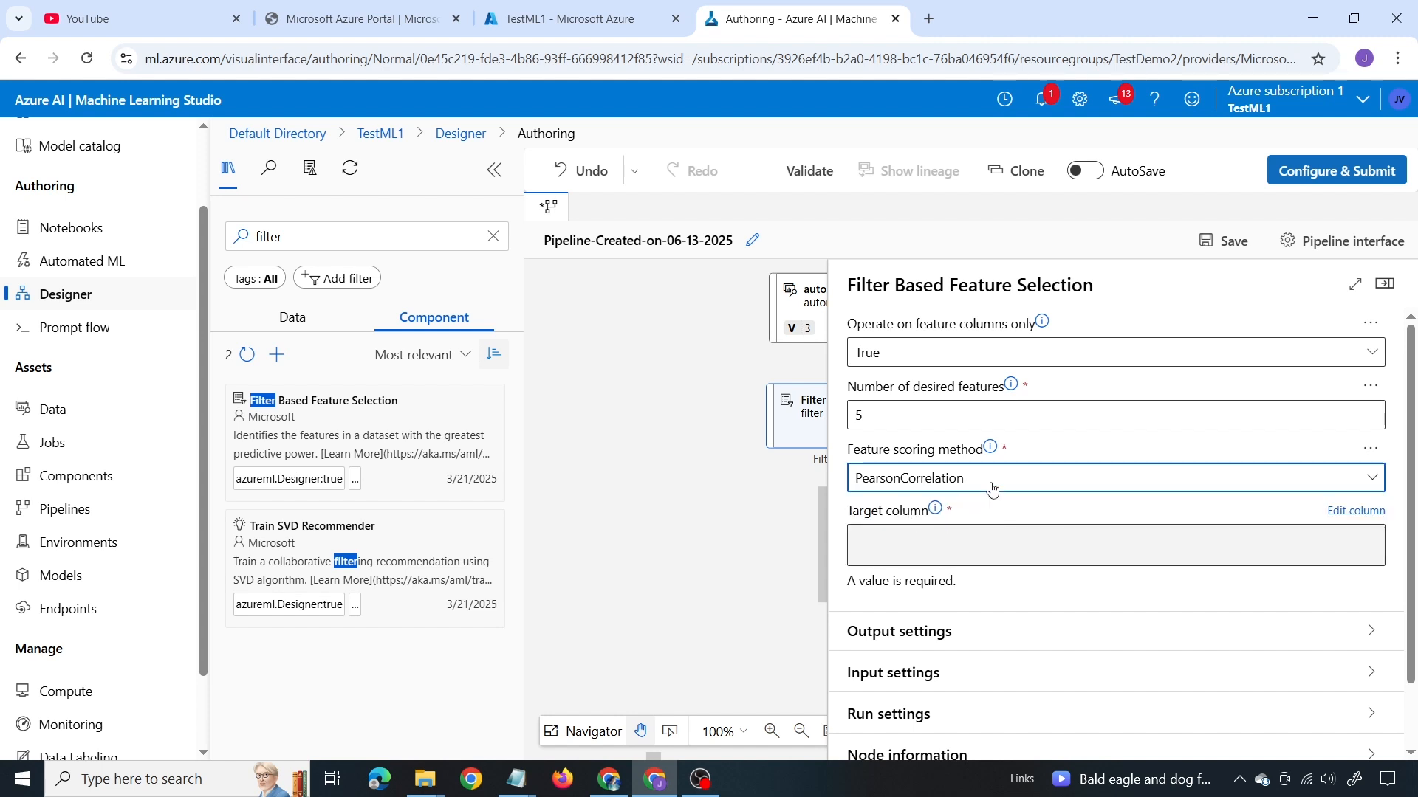
Set the feature selection's target column by column name to price and save the choice.
{"action": "left_click", "coordinate": [963, 549]}
{"action": "left_click", "coordinate": [655, 313]}
{"action": "left_click", "coordinate": [642, 348]}
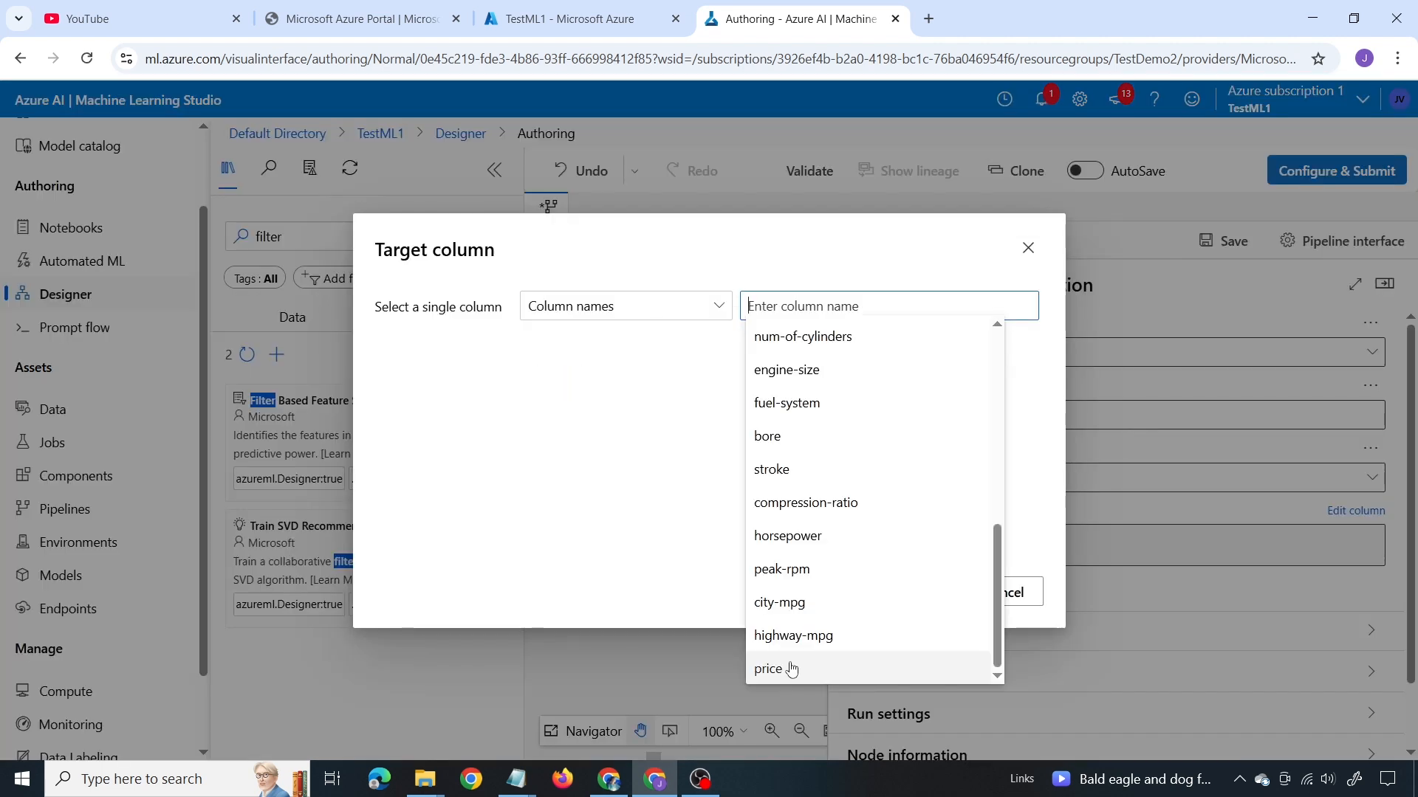
{"action": "left_click", "coordinate": [791, 669]}
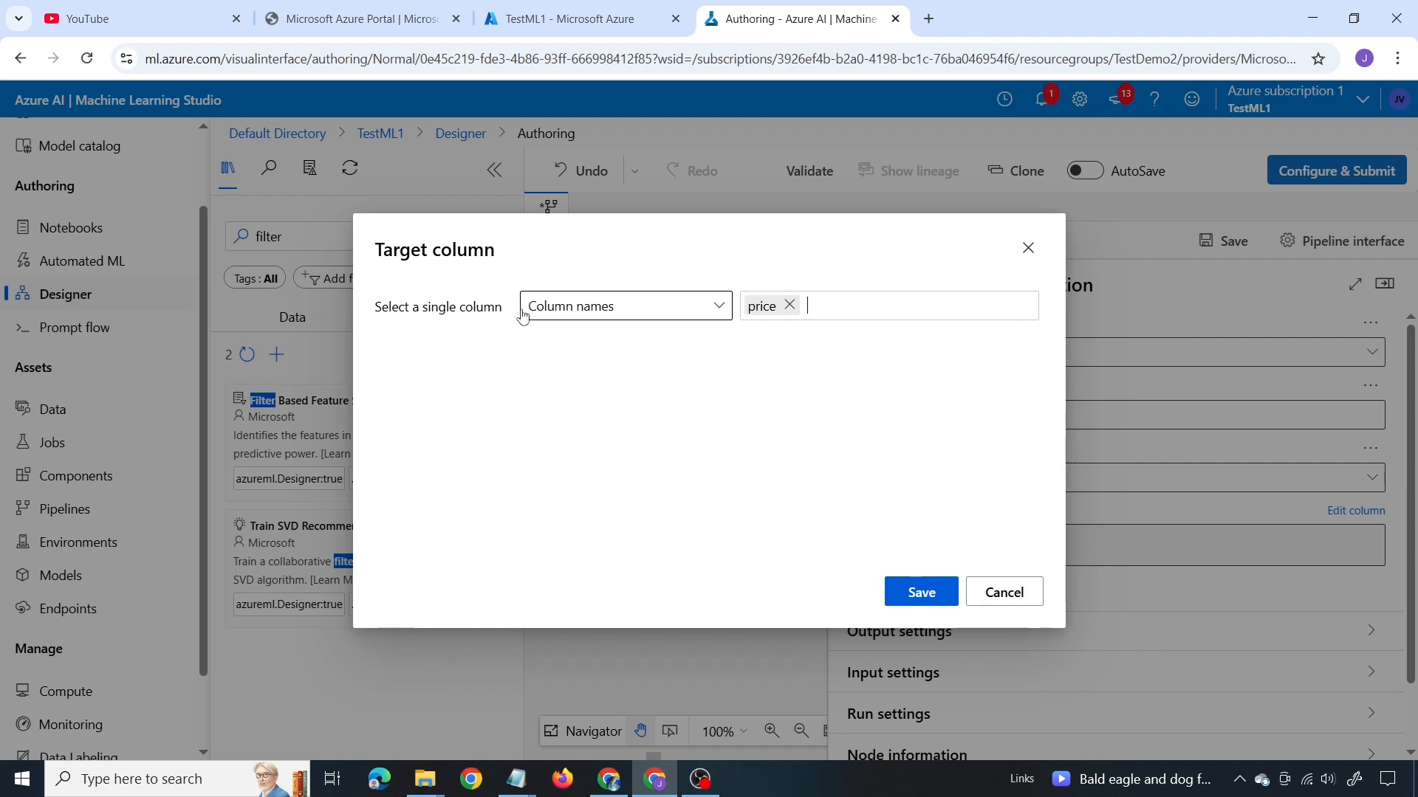
{"action": "left_click", "coordinate": [918, 591]}
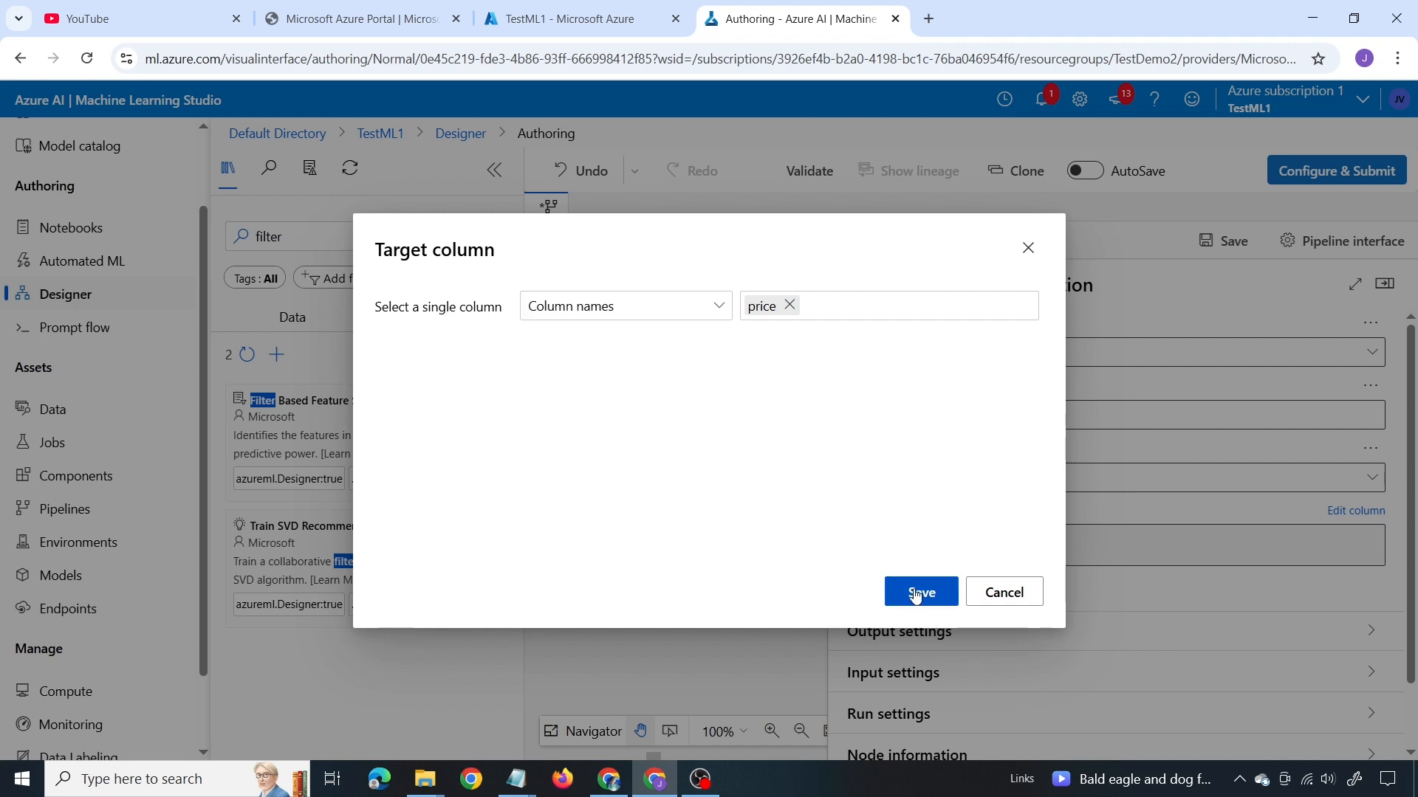
Start configuring the pipeline job and create a new experiment named PredictAutomobilePrice for it.
{"action": "left_click", "coordinate": [1315, 177]}
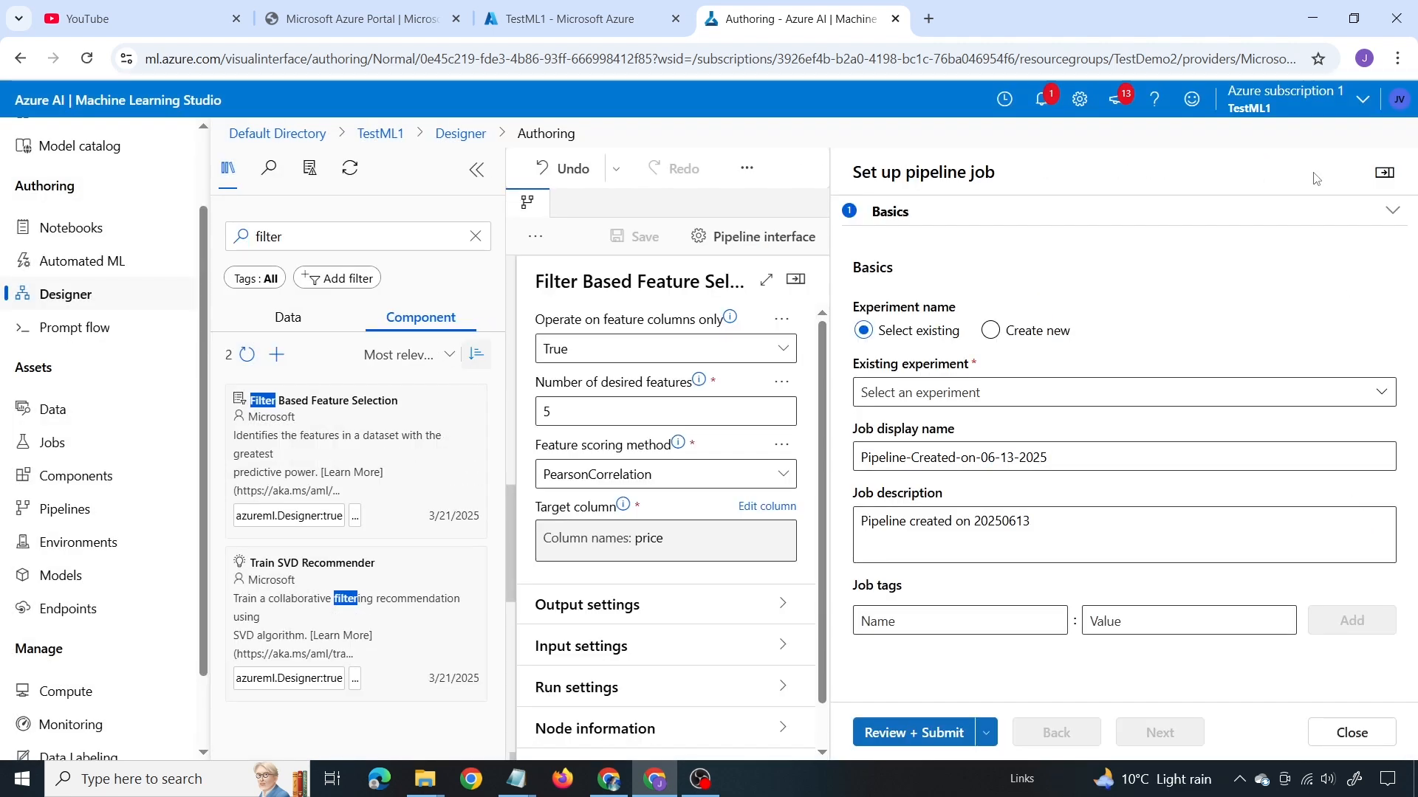
{"action": "left_click", "coordinate": [988, 331]}
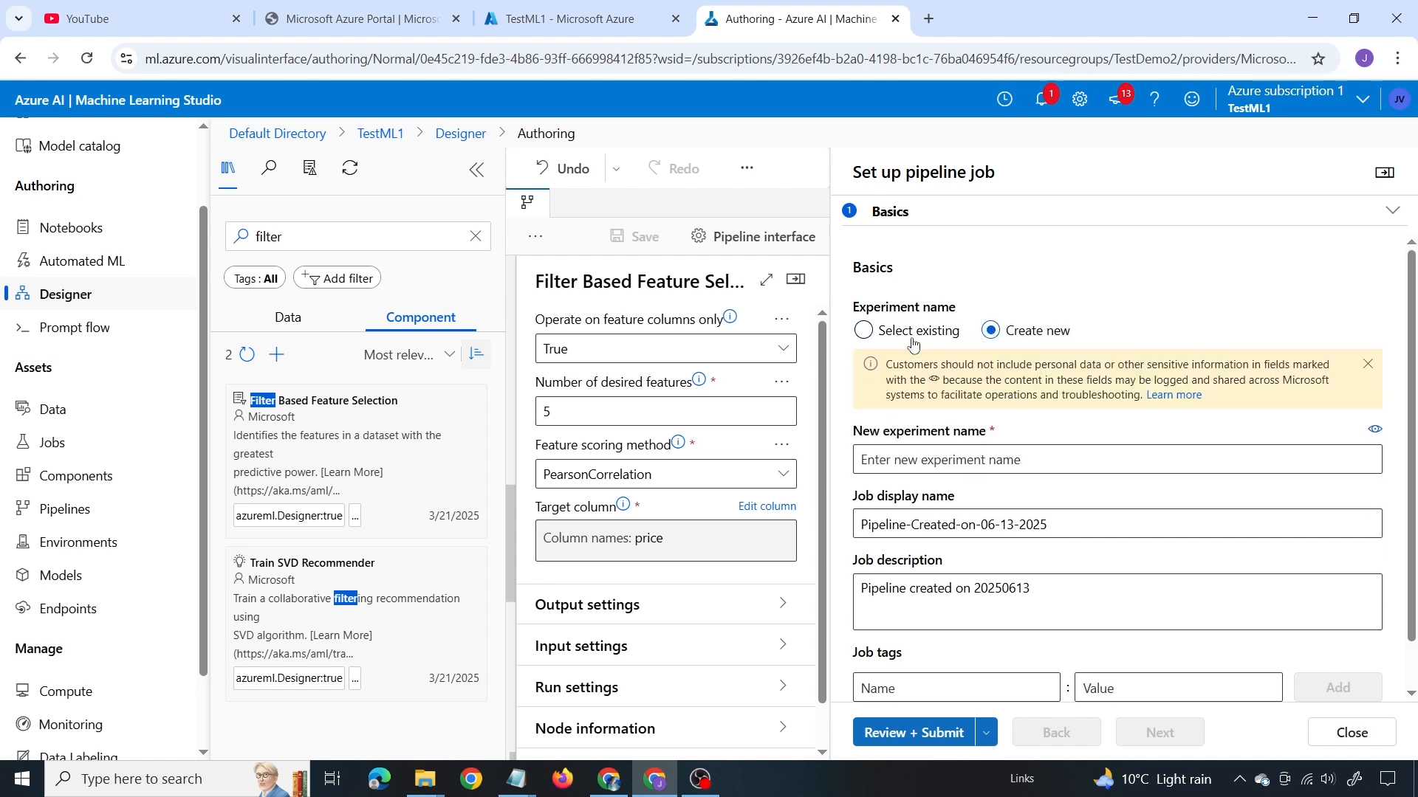
{"action": "left_click", "coordinate": [982, 471]}
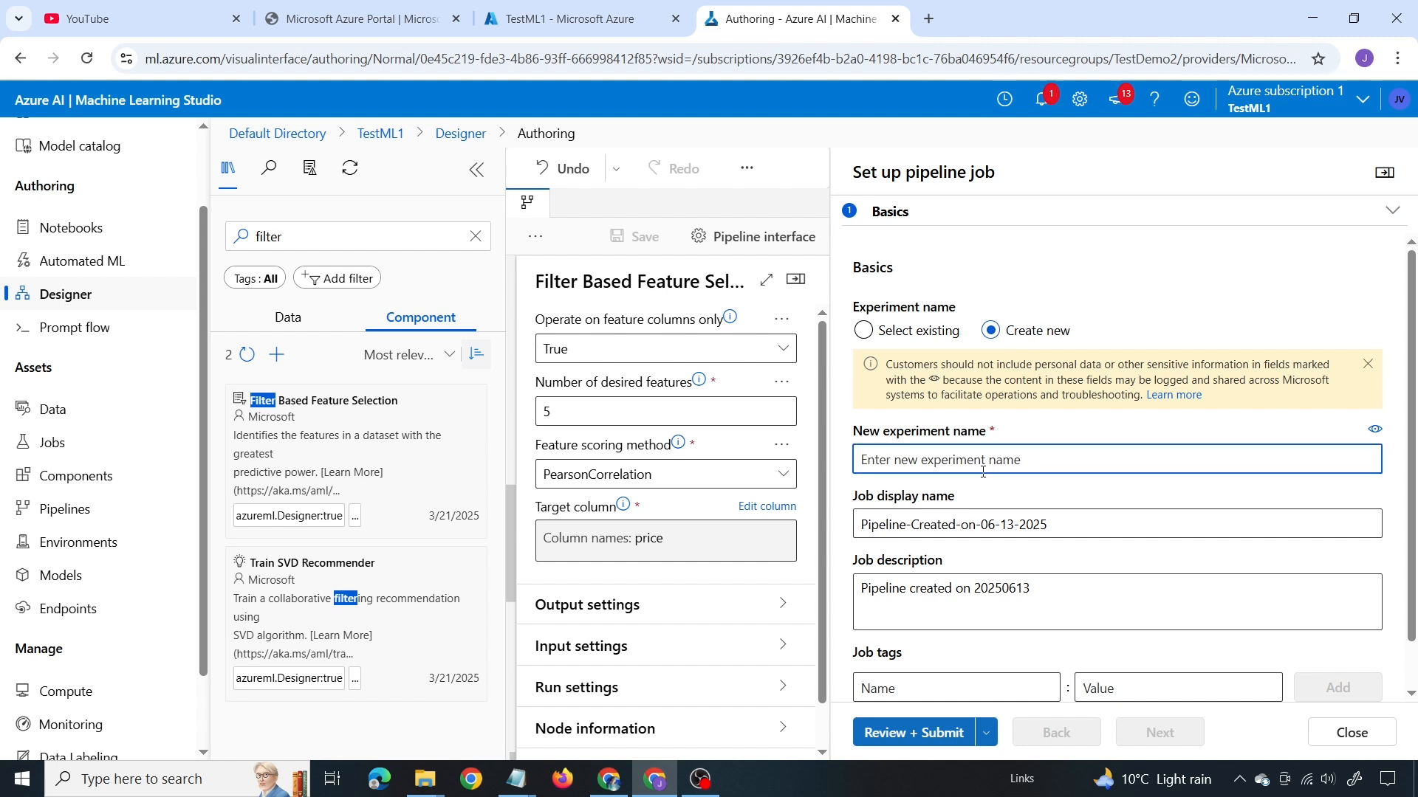
{"action": "type", "text": "PredictAutomobilePrice"}
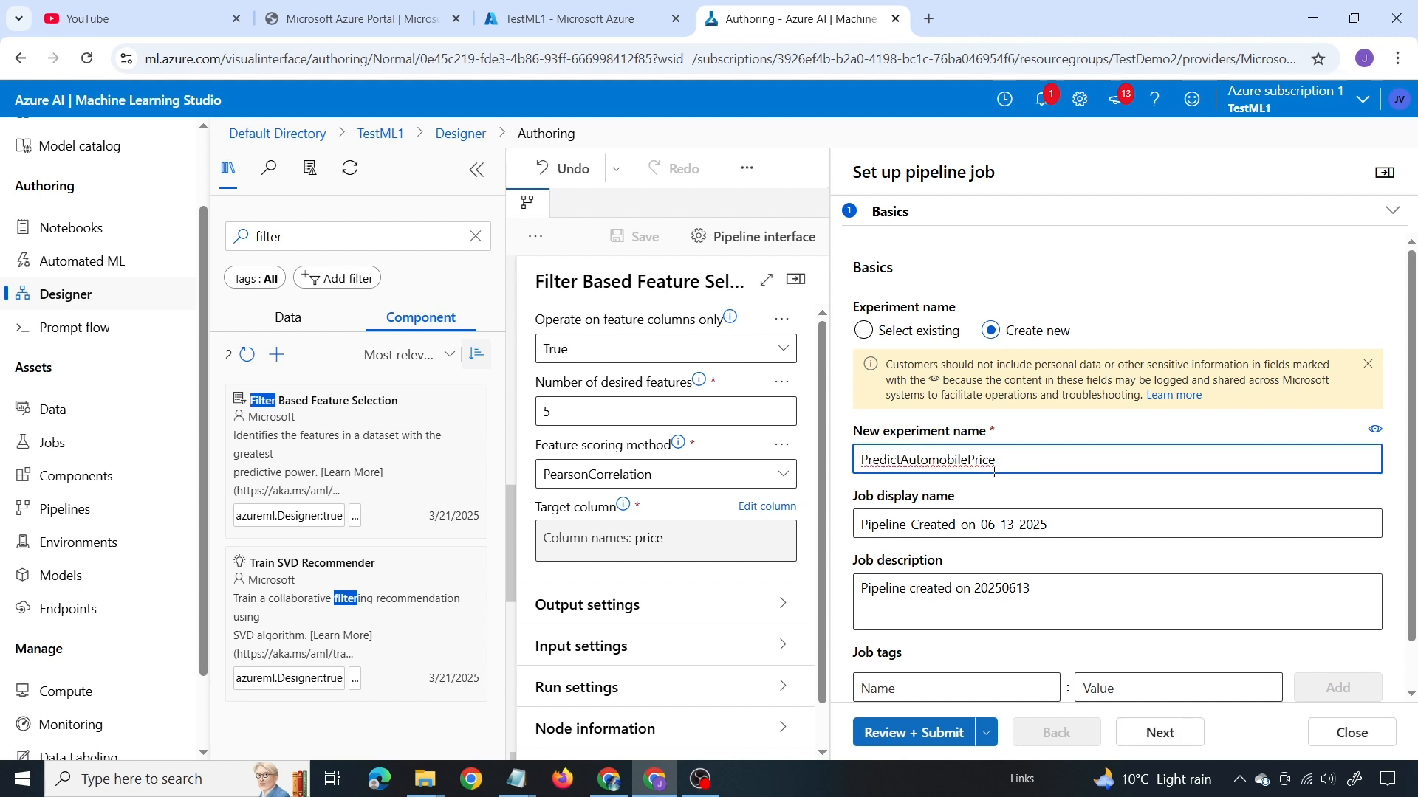
{"action": "scroll", "coordinate": [994, 471], "scroll_direction": "down", "scroll_amount": 1}
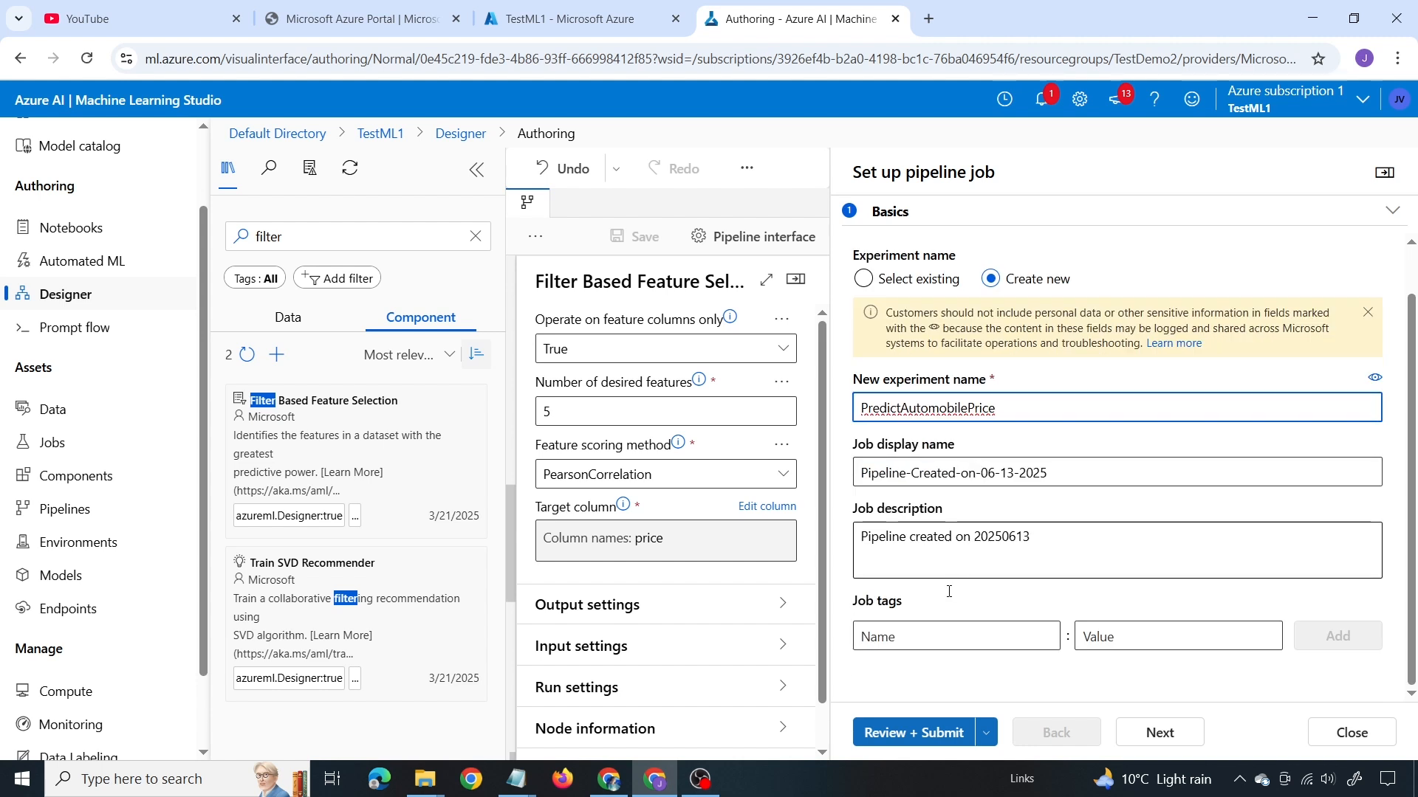
{"action": "left_click", "coordinate": [928, 746]}
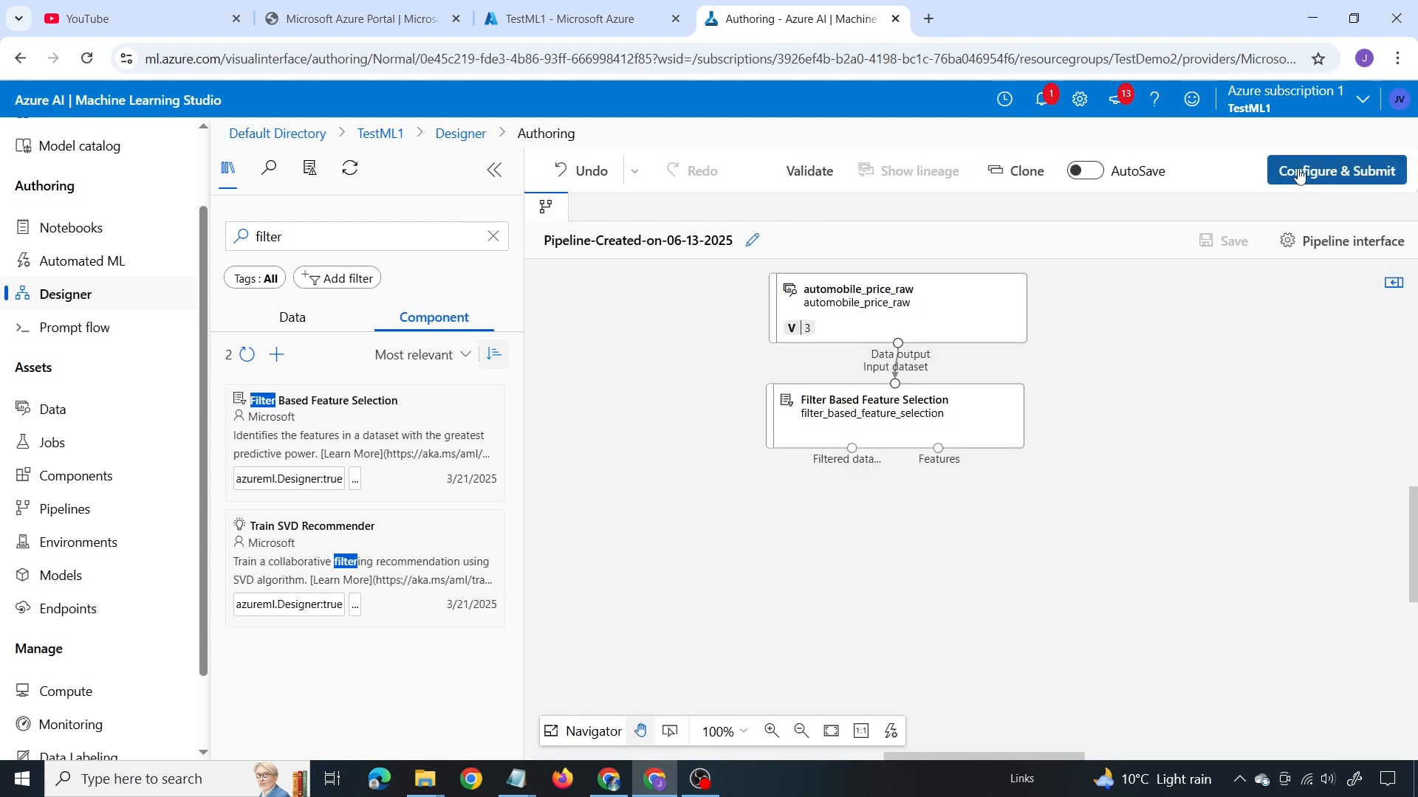
In the pipeline job's runtime settings, choose Compute instance as the compute type and select learncloudbyjoe1.
{"action": "left_click", "coordinate": [1300, 174]}
{"action": "left_click", "coordinate": [783, 318]}
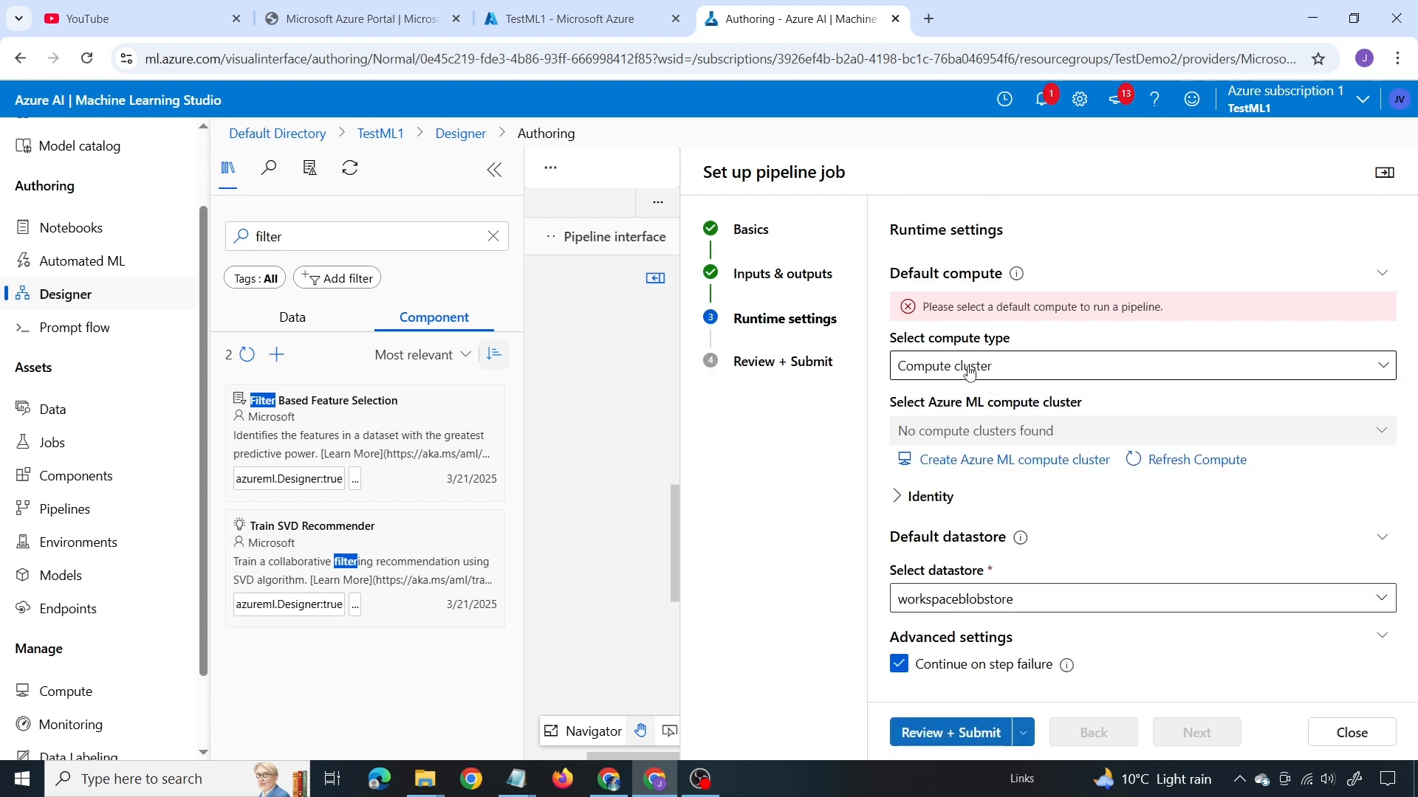
{"action": "left_click", "coordinate": [1034, 373]}
{"action": "left_click", "coordinate": [983, 402]}
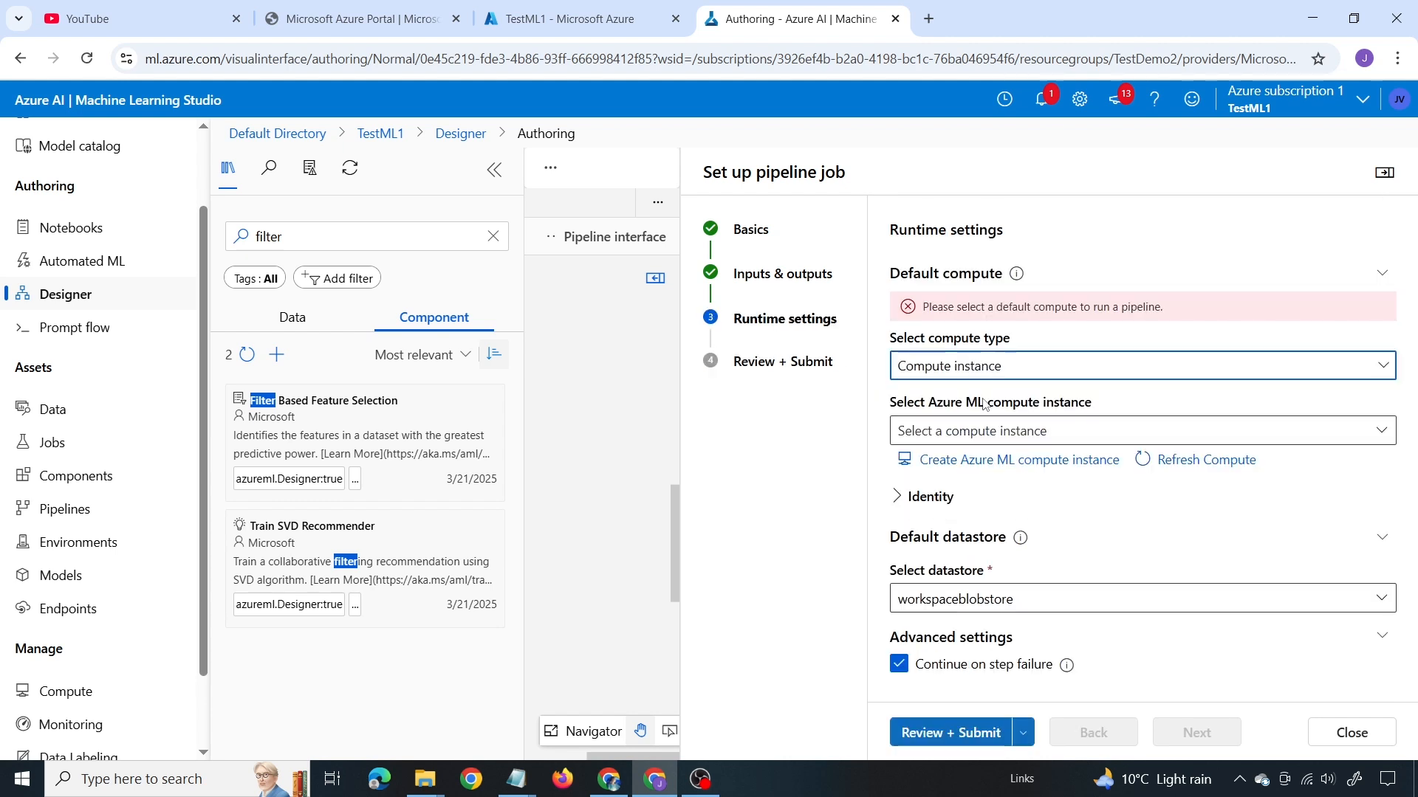
{"action": "left_click", "coordinate": [1034, 437]}
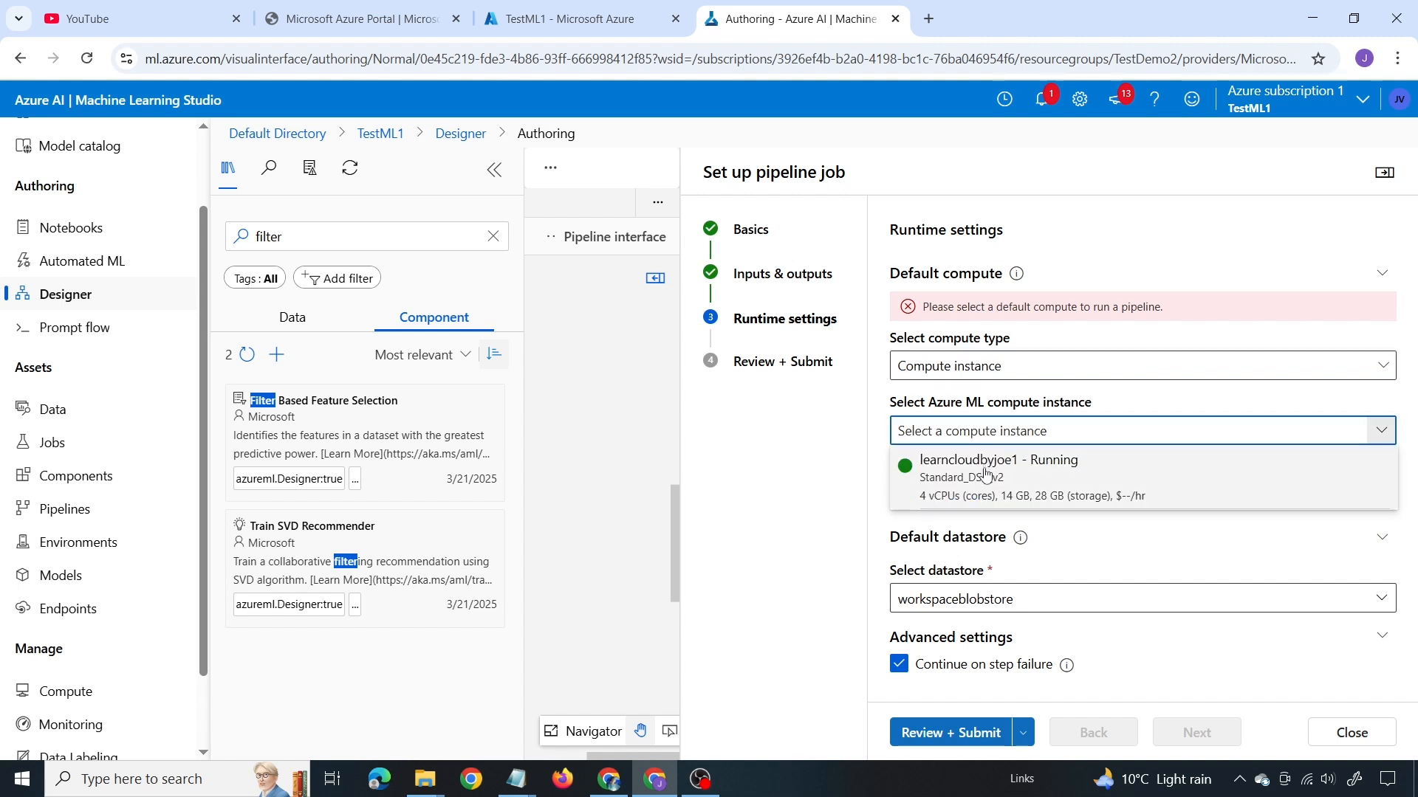
{"action": "left_click", "coordinate": [986, 474]}
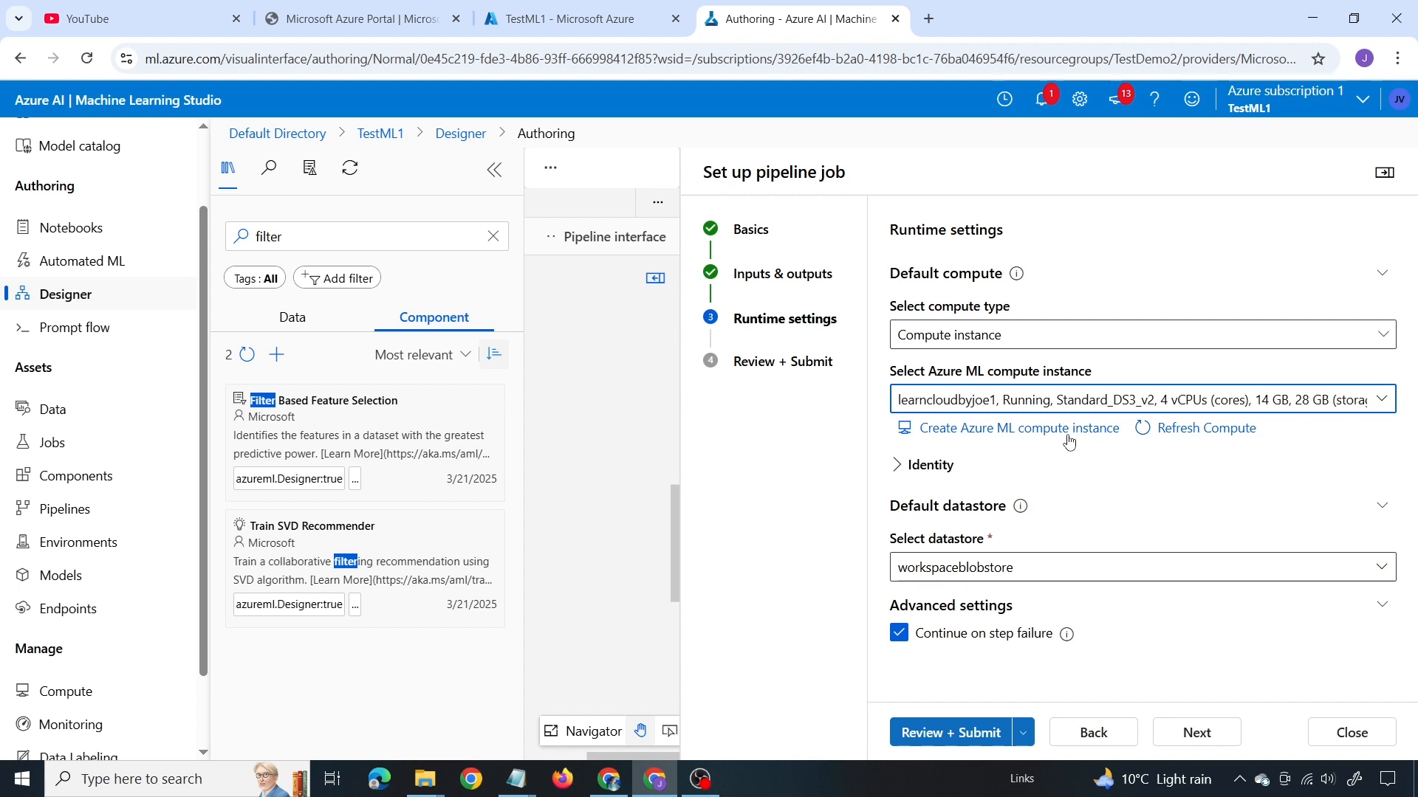
Review the pipeline job's settings and submit it, opening the submitted job's details.
{"action": "left_click", "coordinate": [942, 733]}
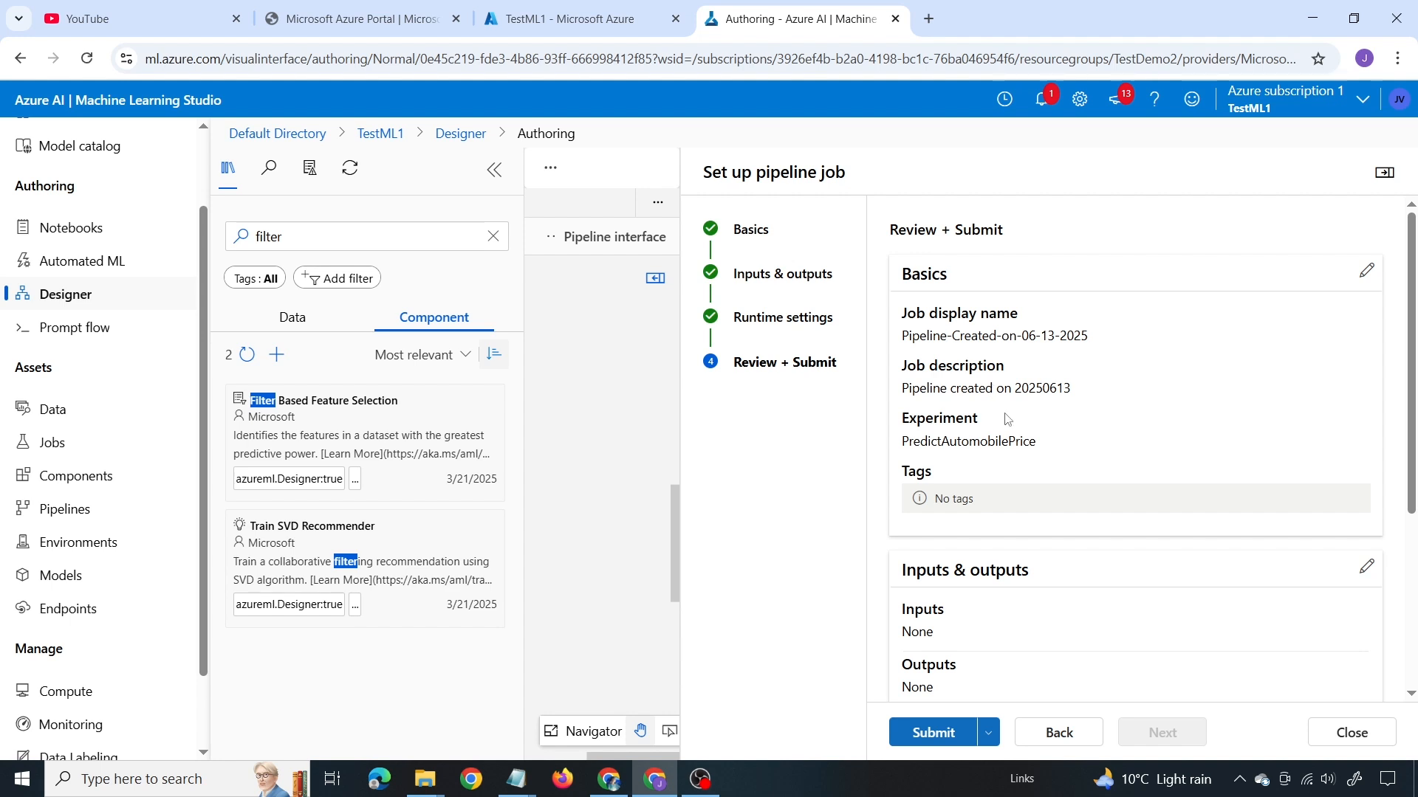
{"action": "scroll", "coordinate": [1007, 419], "scroll_direction": "down", "scroll_amount": 1}
{"action": "scroll", "coordinate": [972, 614], "scroll_direction": "up", "scroll_amount": 1}
{"action": "left_click", "coordinate": [921, 737]}
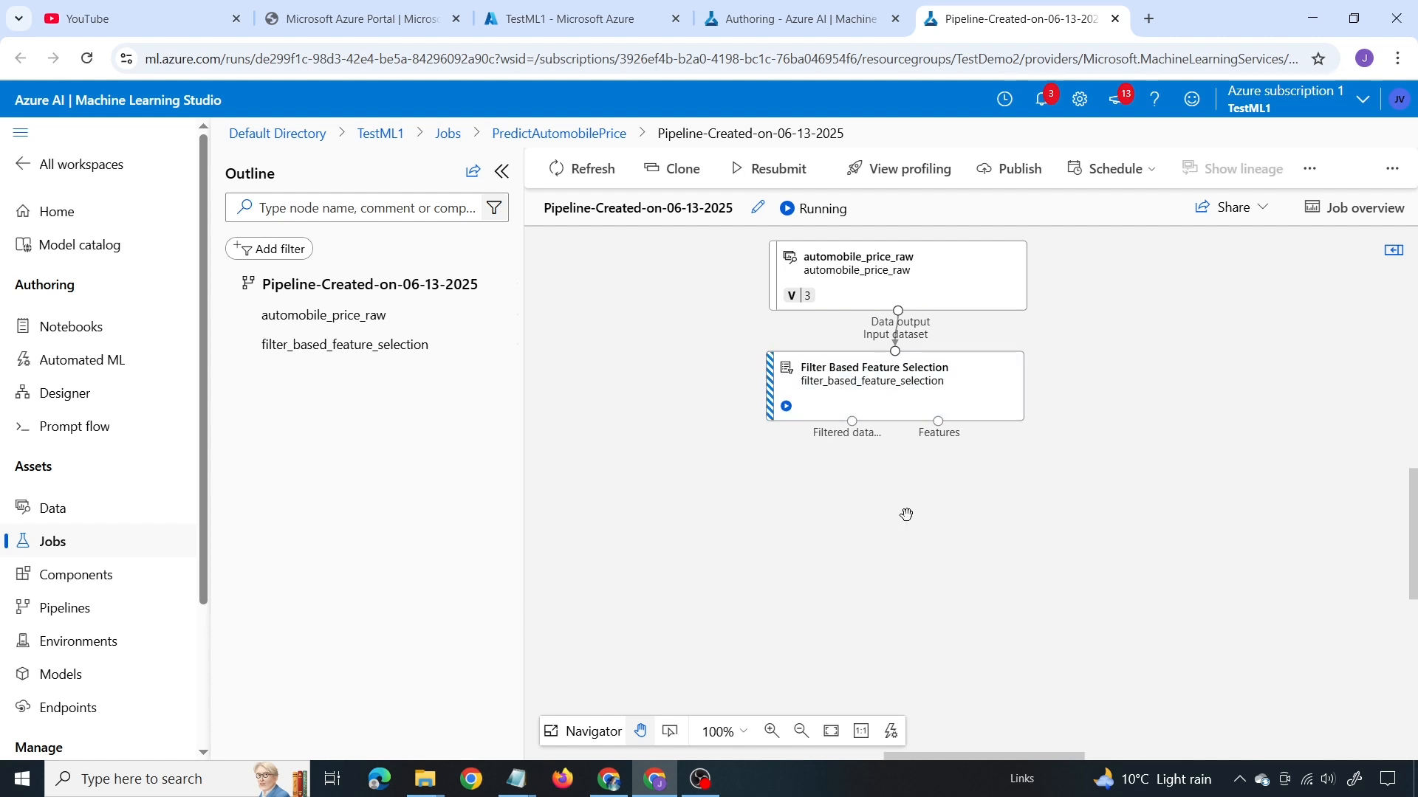
{"action": "left_click", "coordinate": [794, 19]}
{"action": "left_click", "coordinate": [488, 167]}
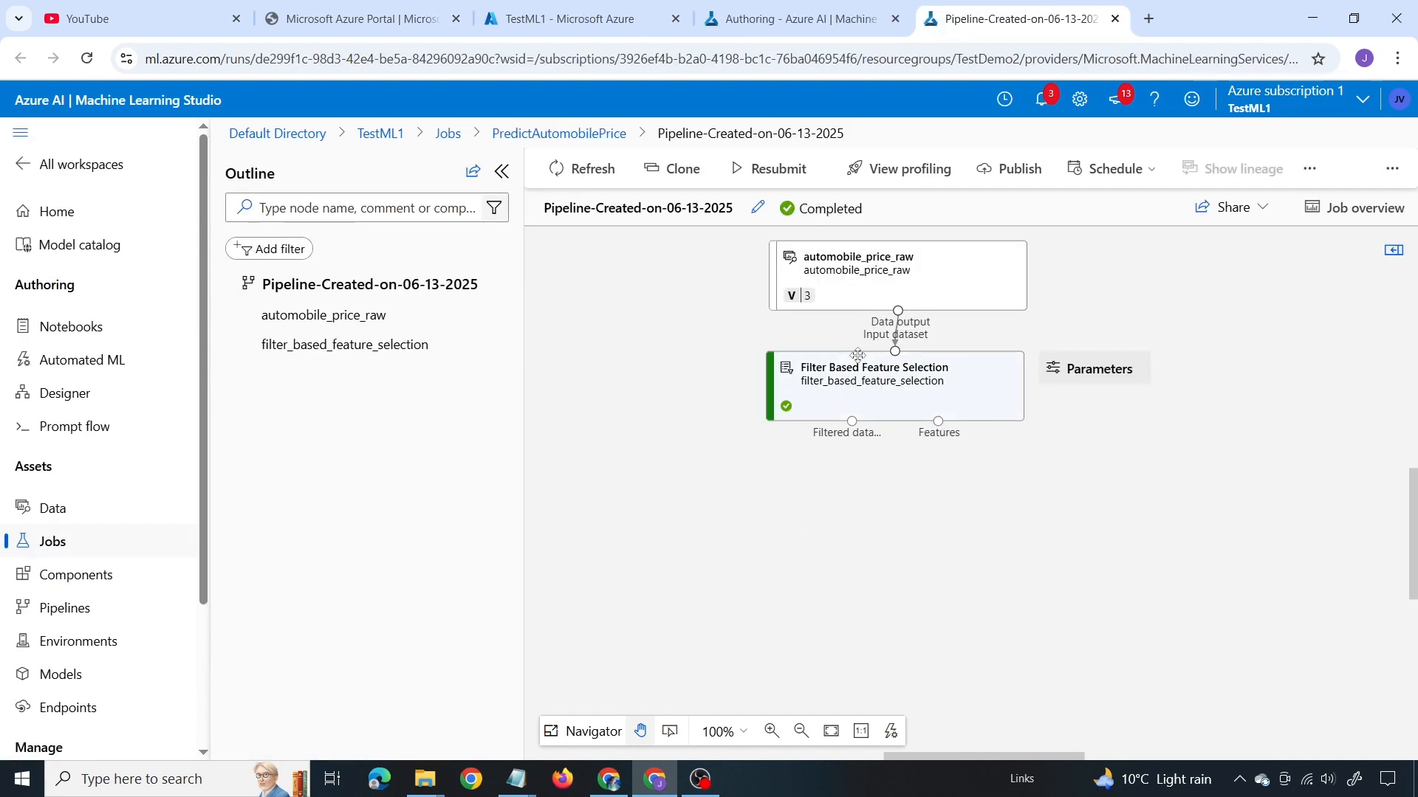
Preview the filtered dataset from Filter Based Feature Selection and examine its selected columns and rows for missing values.
{"action": "right_click", "coordinate": [864, 375]}
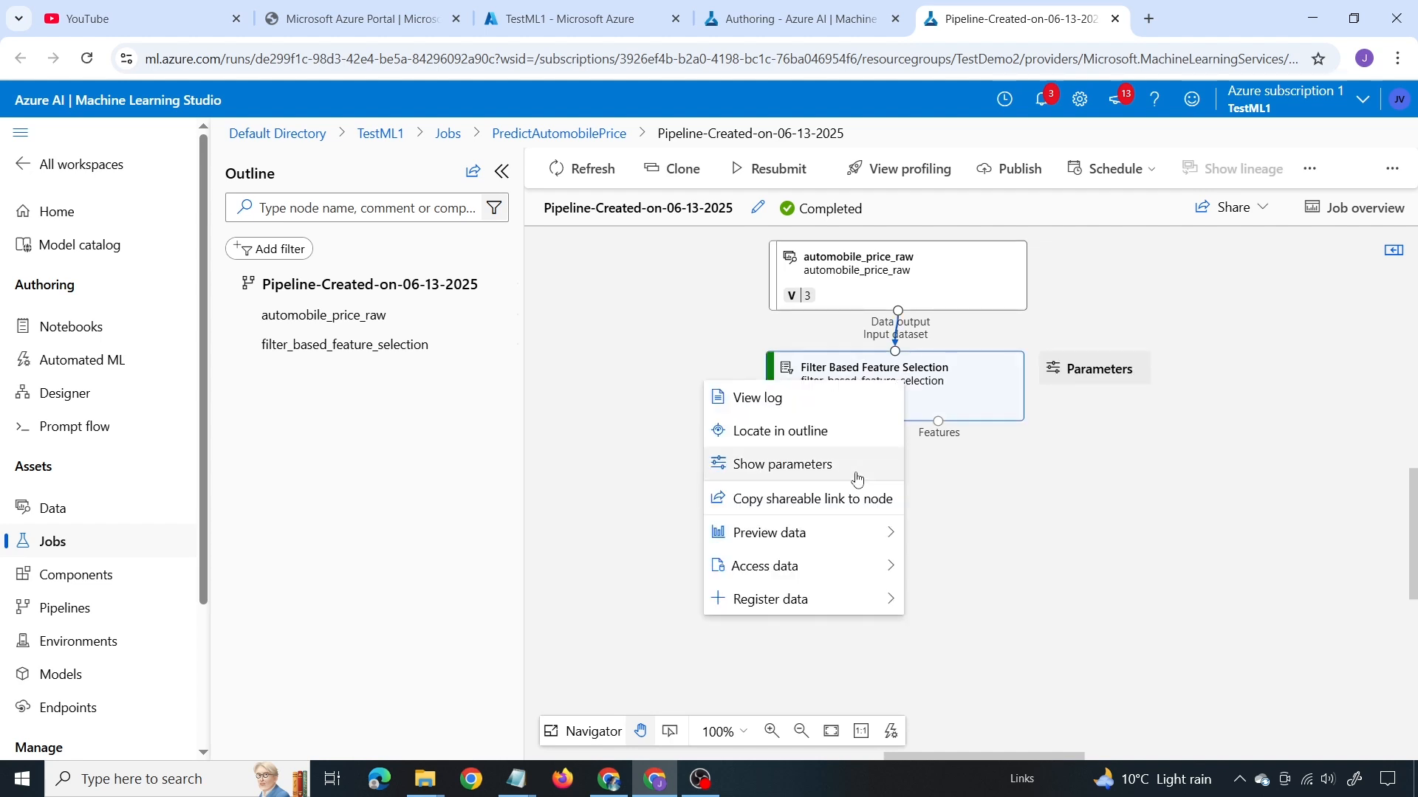
{"action": "mouse_move", "coordinate": [822, 533]}
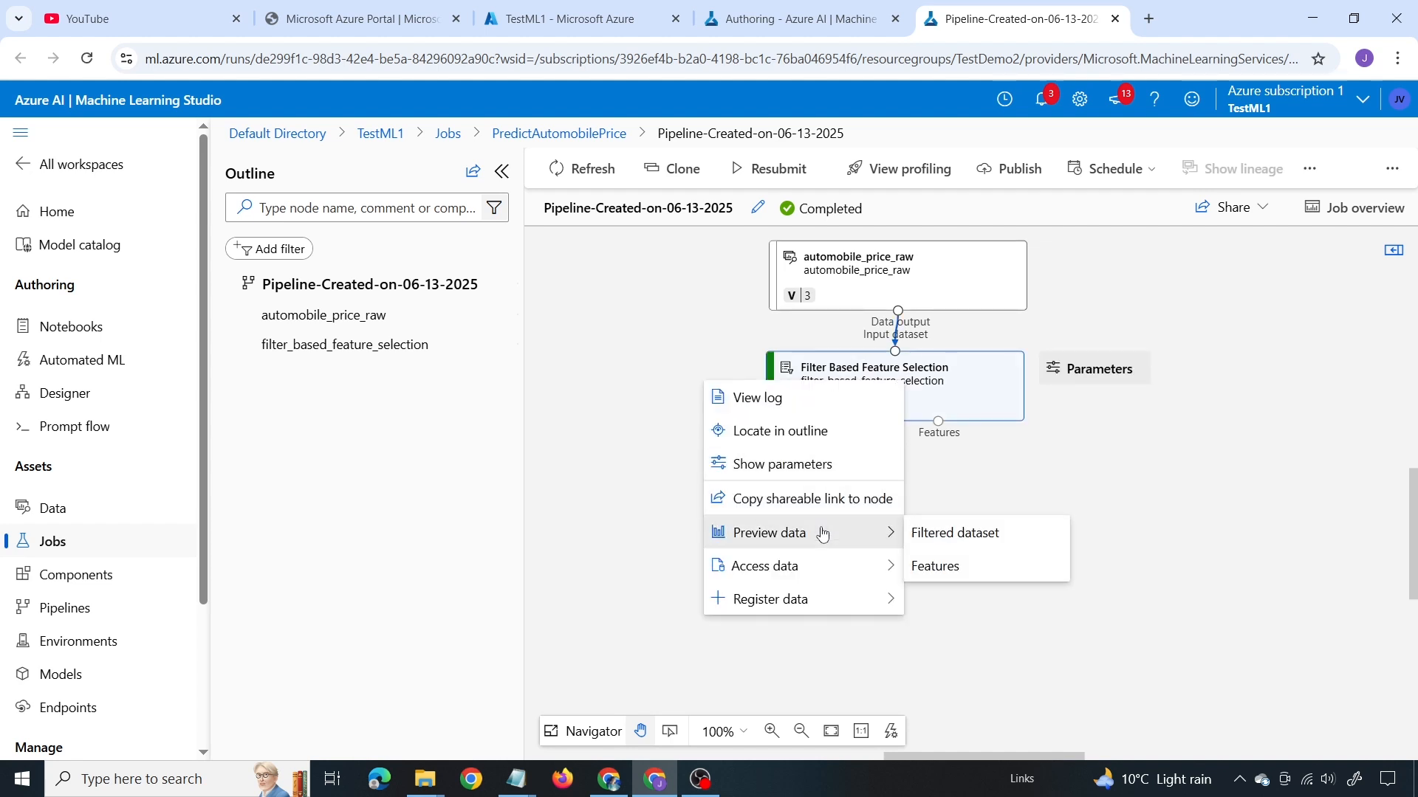
{"action": "left_click", "coordinate": [986, 534]}
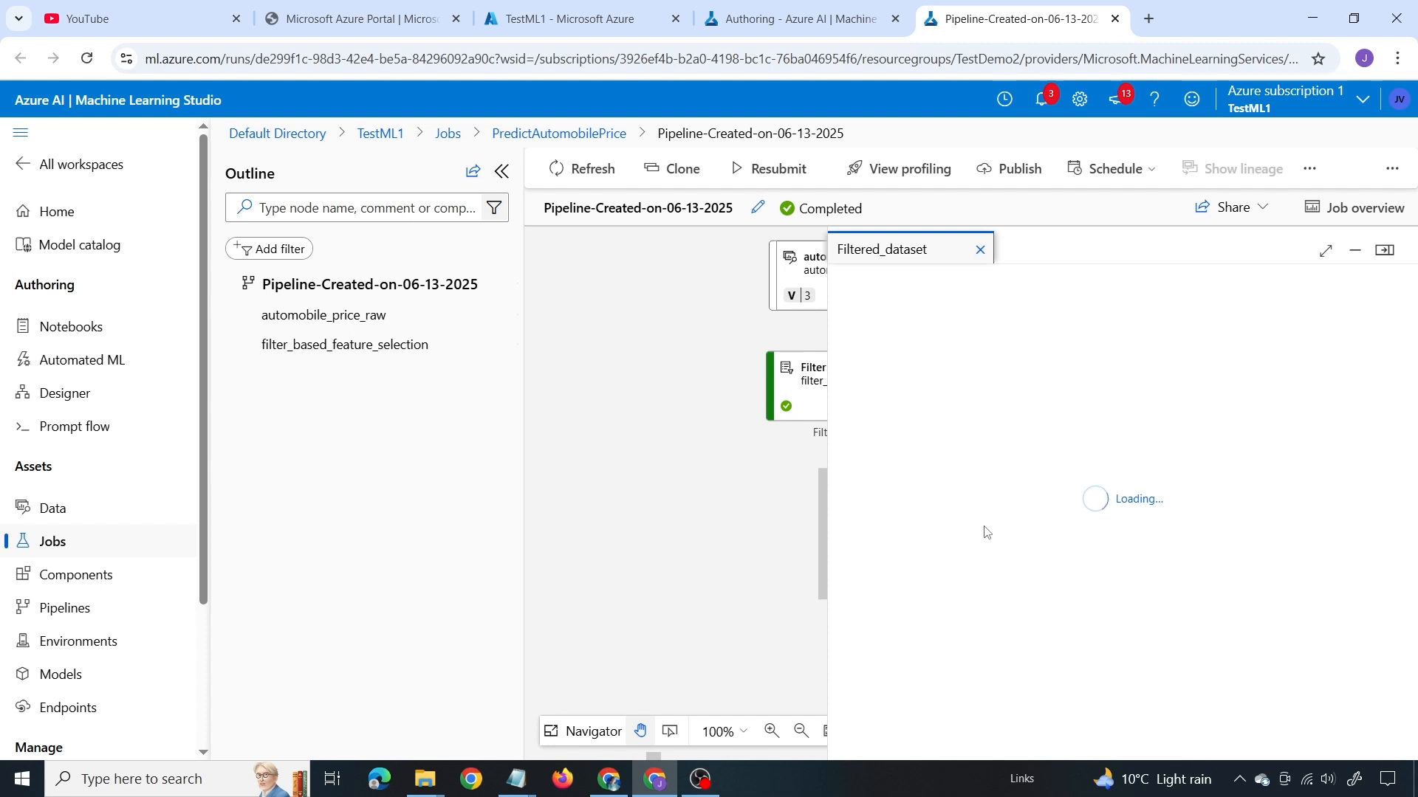
{"action": "left_click_drag", "start_coordinate": [928, 309], "coordinate": [940, 315]}
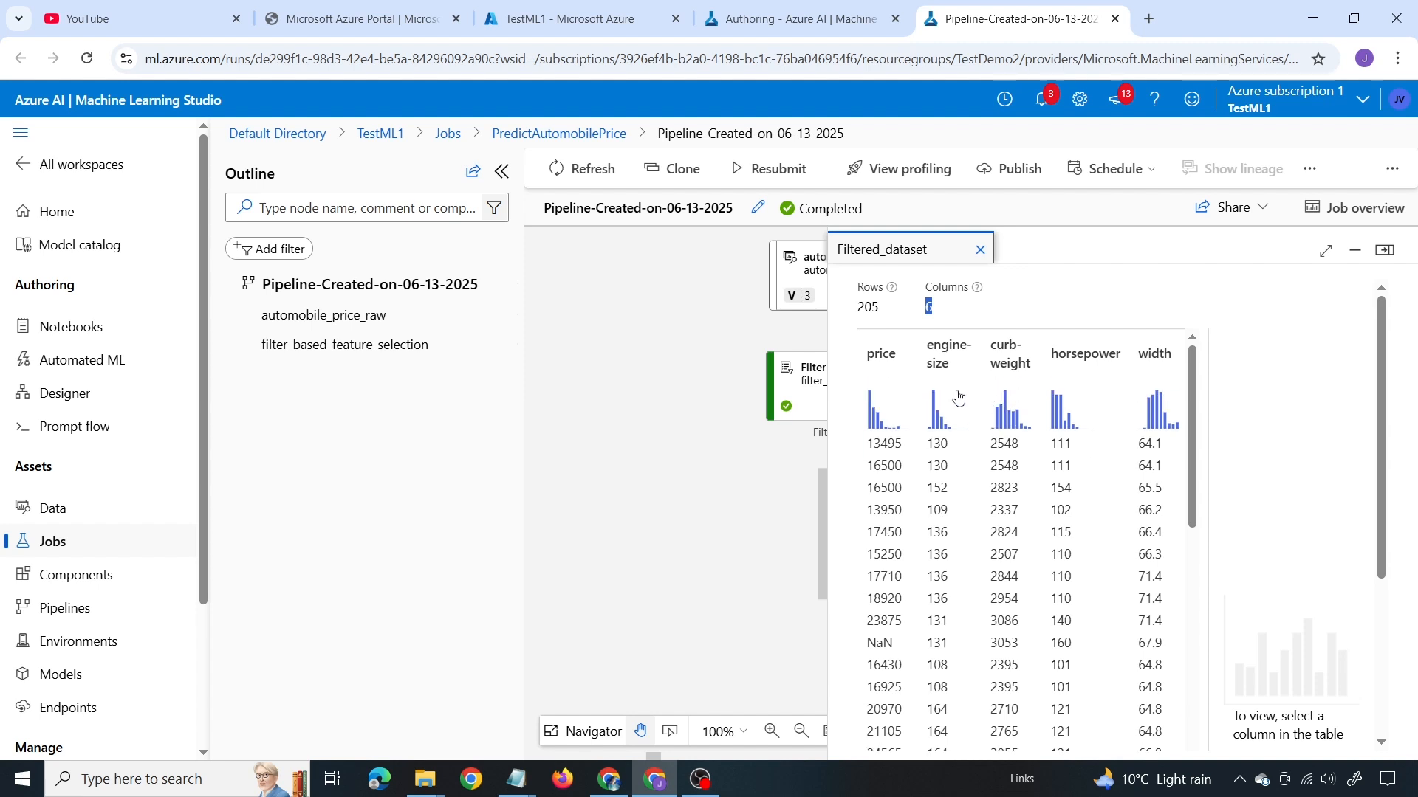
{"action": "scroll", "coordinate": [960, 384], "scroll_direction": "down", "scroll_amount": 10}
{"action": "scroll", "coordinate": [934, 477], "scroll_direction": "up", "scroll_amount": 10}
{"action": "scroll", "coordinate": [935, 480], "scroll_direction": "down", "scroll_amount": 2}
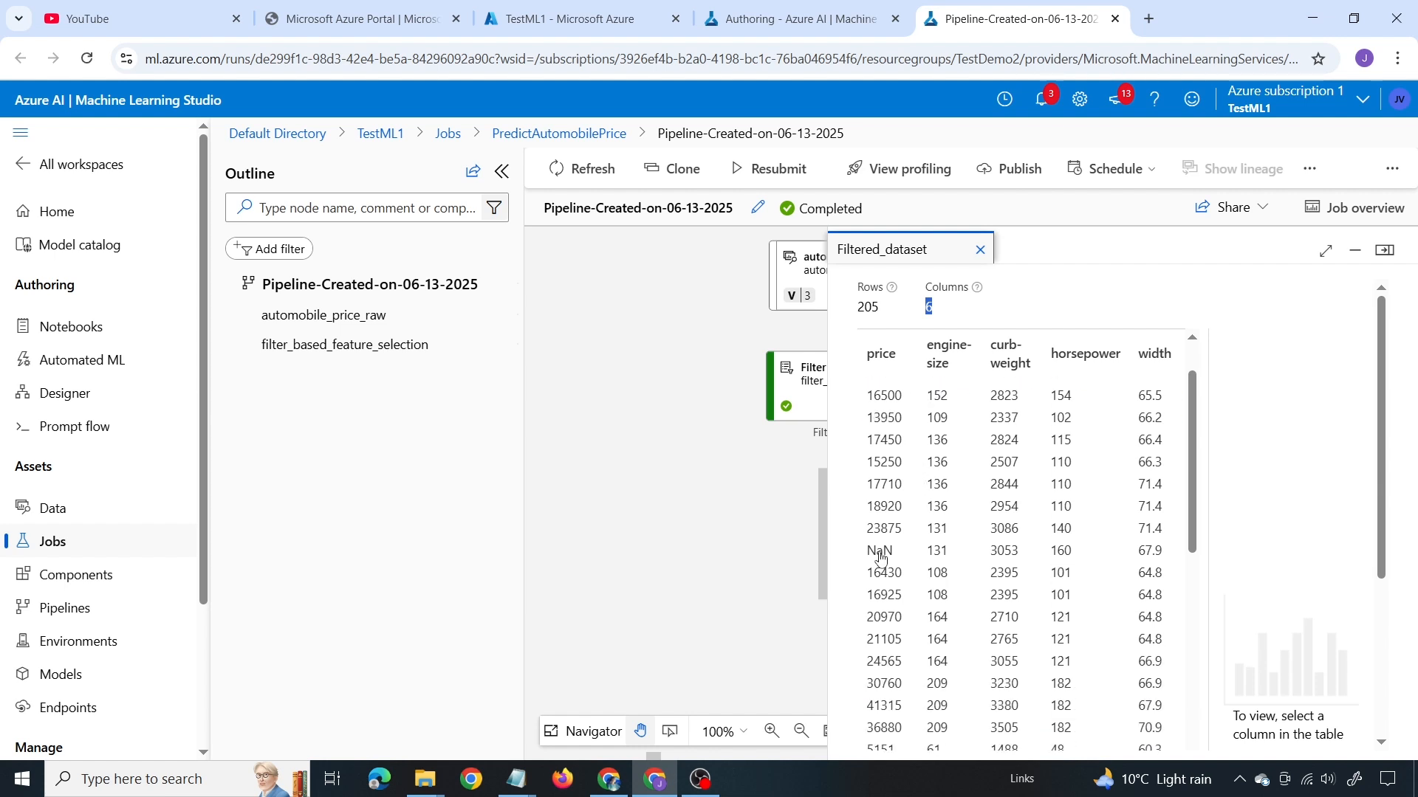
{"action": "scroll", "coordinate": [890, 524], "scroll_direction": "down", "scroll_amount": 15}
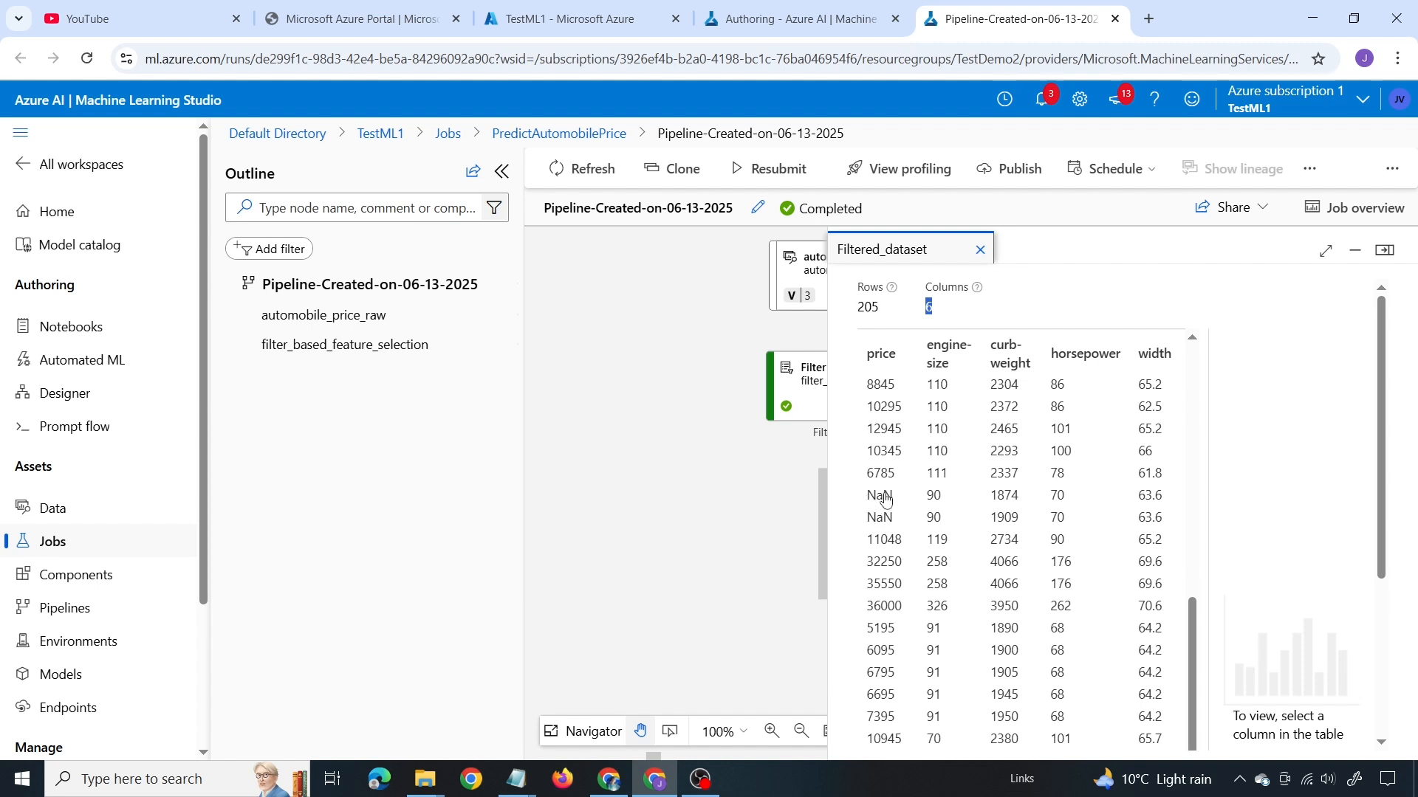
{"action": "scroll", "coordinate": [930, 521], "scroll_direction": "down", "scroll_amount": 10}
{"action": "scroll", "coordinate": [951, 514], "scroll_direction": "down", "scroll_amount": 5}
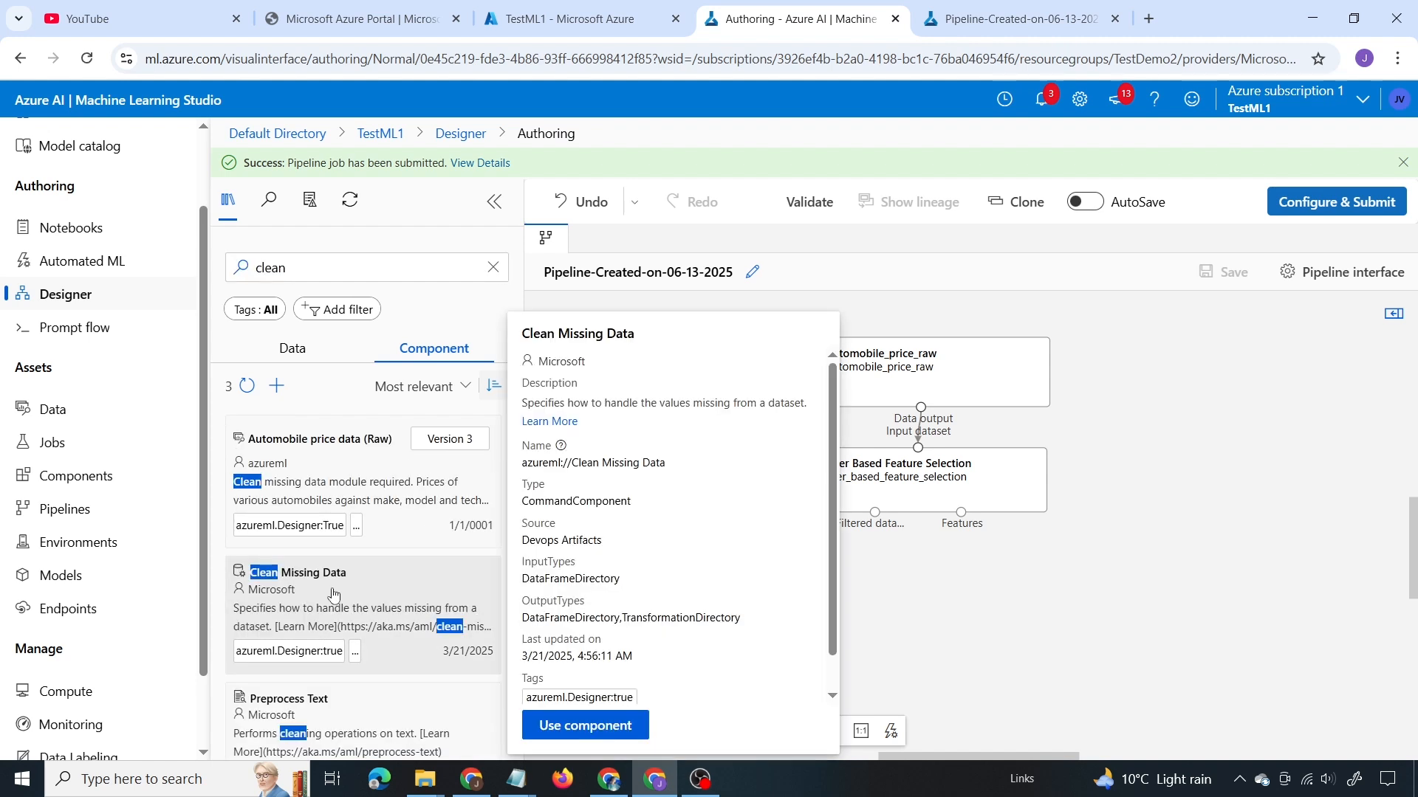
Place the Clean Missing Data component below Filter Based Feature Selection and connect the filtered dataset output to its input.
{"action": "left_click_drag", "start_coordinate": [334, 595], "coordinate": [923, 589]}
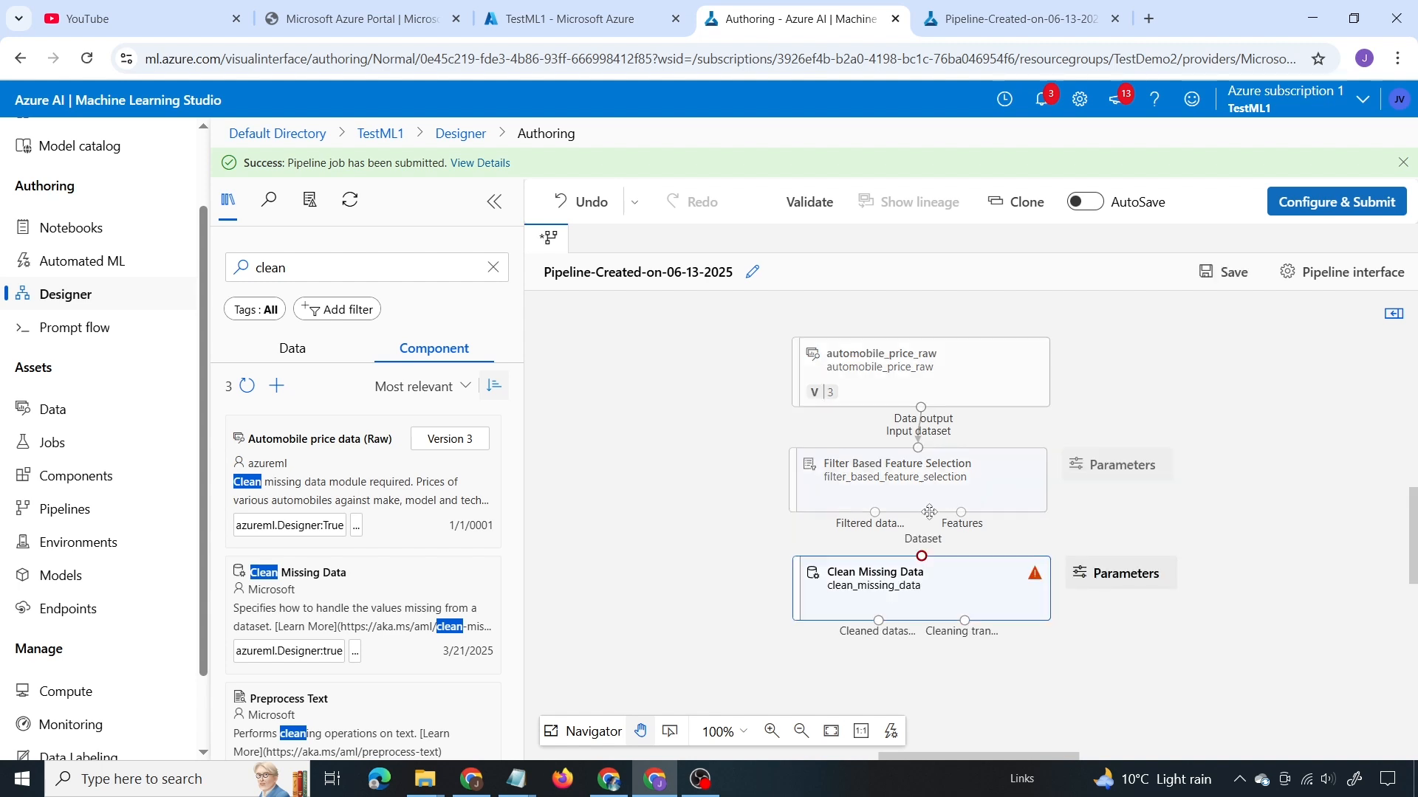
{"action": "left_click_drag", "start_coordinate": [875, 512], "coordinate": [921, 557]}
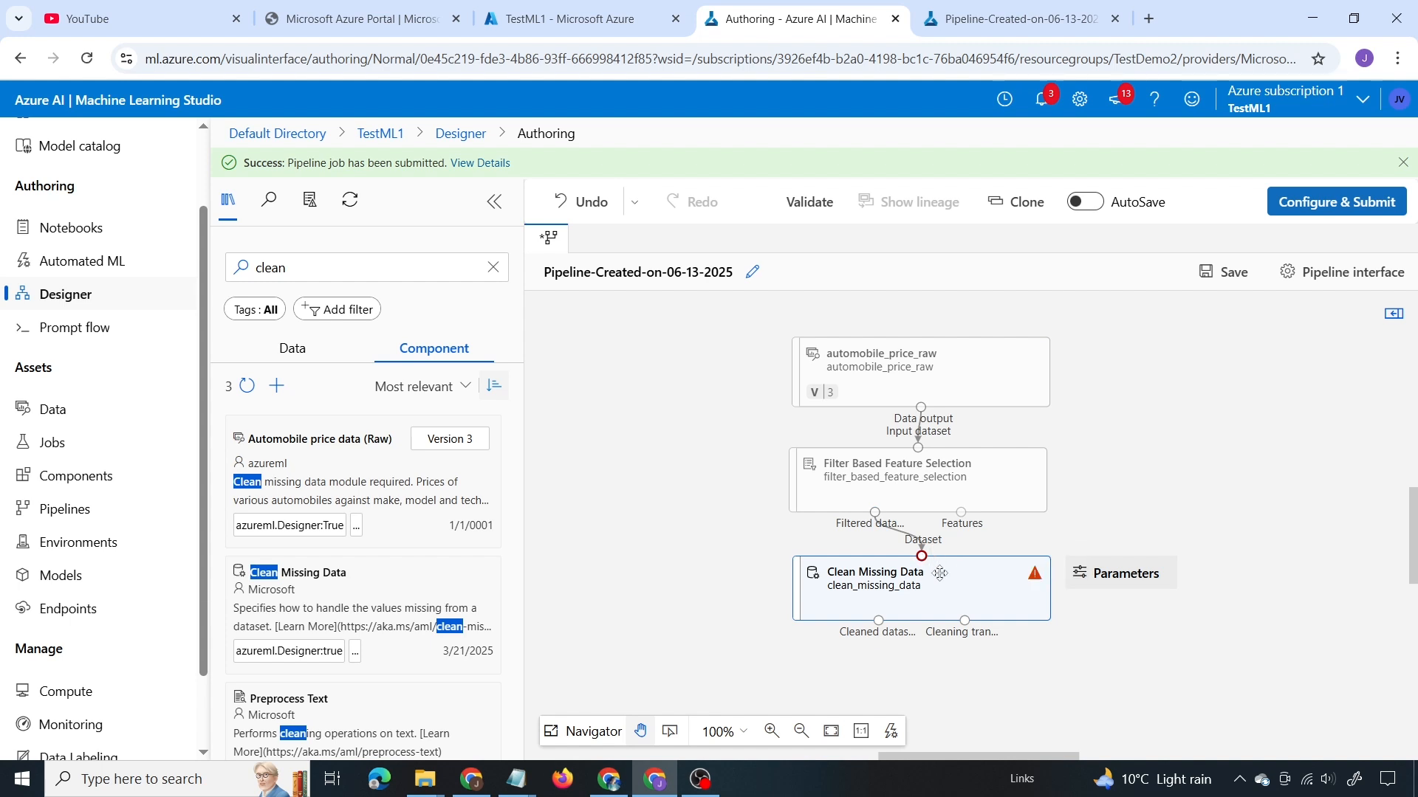
Set the columns to be cleaned in Clean Missing Data to include all columns and save the selection.
{"action": "left_click", "coordinate": [1027, 587]}
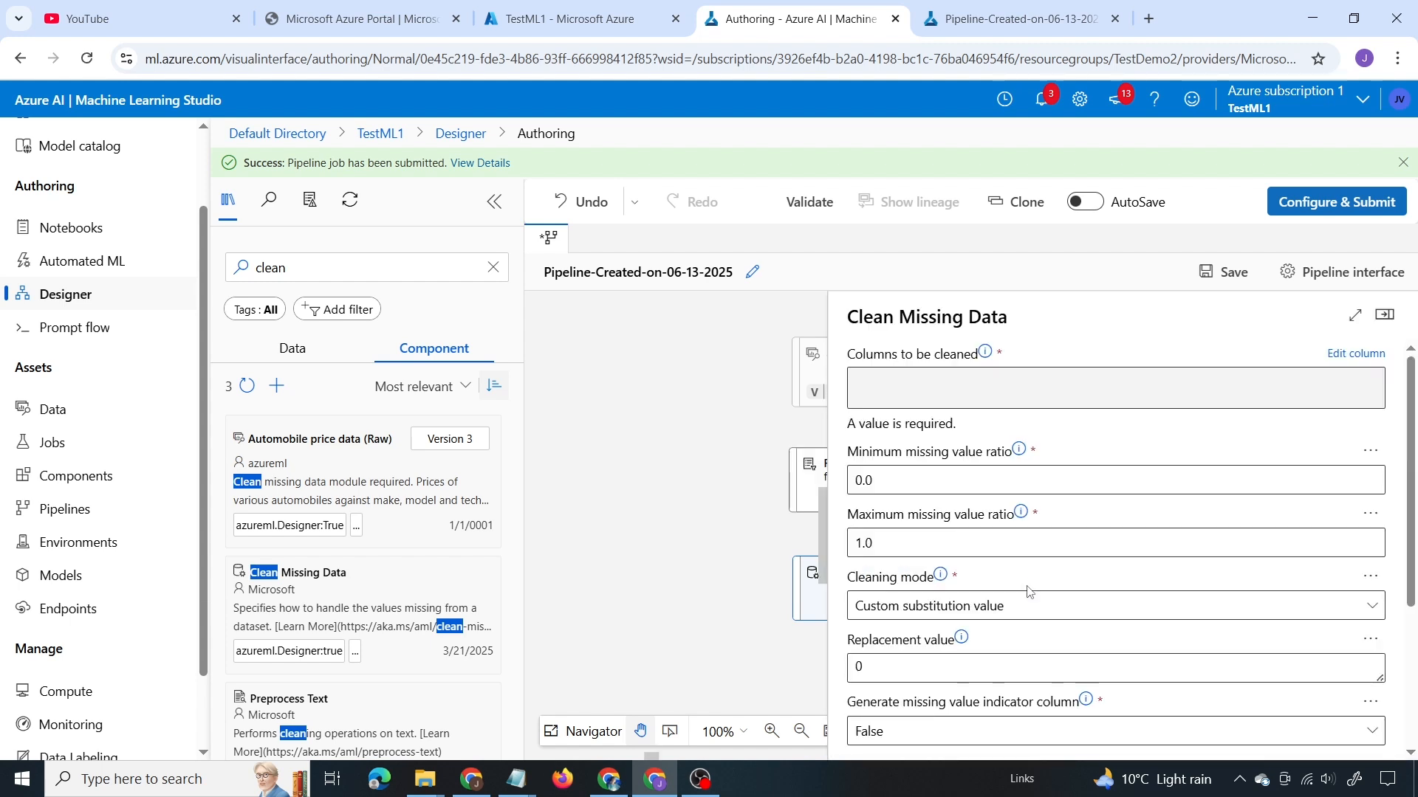
{"action": "left_click", "coordinate": [1340, 354]}
{"action": "left_click", "coordinate": [635, 384]}
{"action": "left_click", "coordinate": [579, 511]}
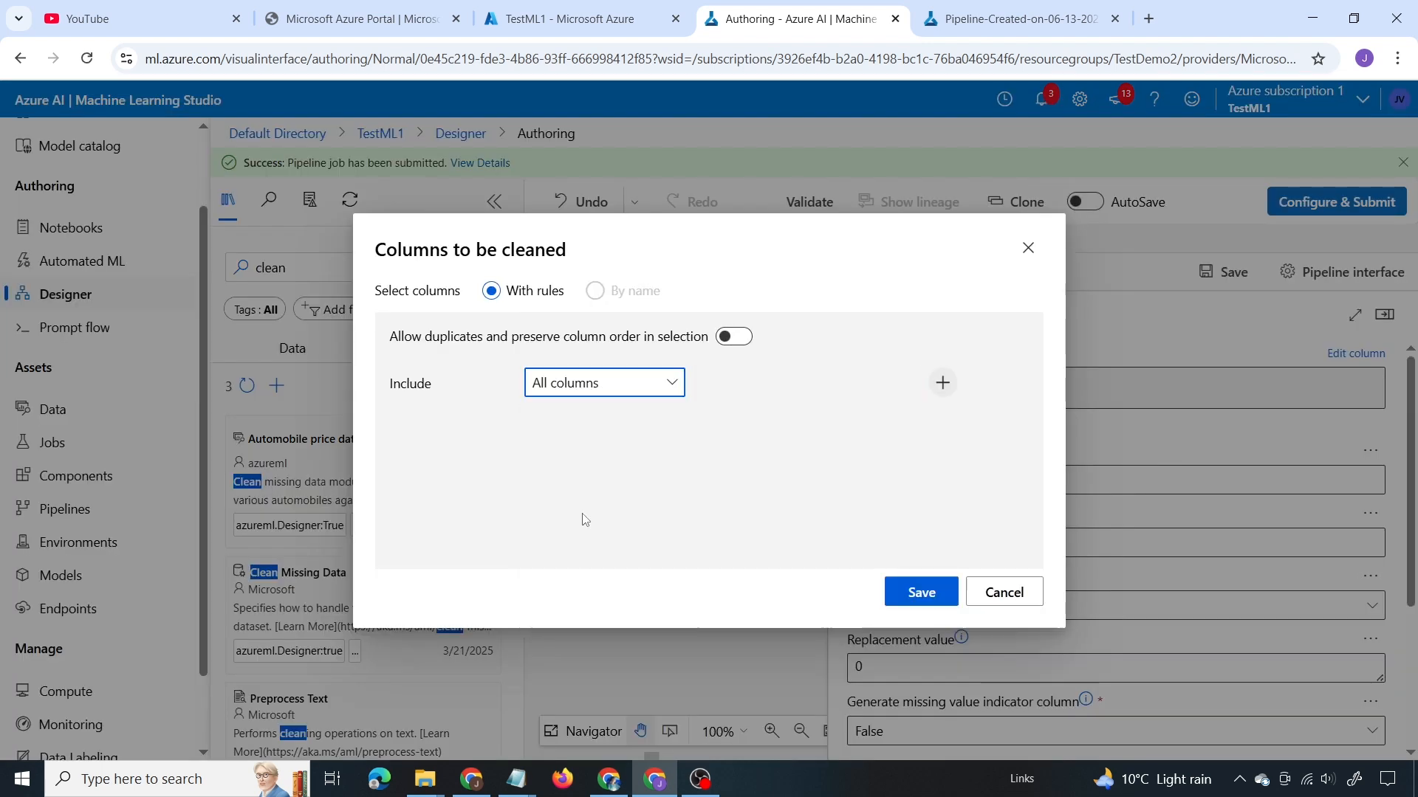
{"action": "left_click", "coordinate": [914, 590]}
Set the cleaning mode of Clean Missing Data to Remove entire row.
{"action": "scroll", "coordinate": [916, 517], "scroll_direction": "down", "scroll_amount": 1}
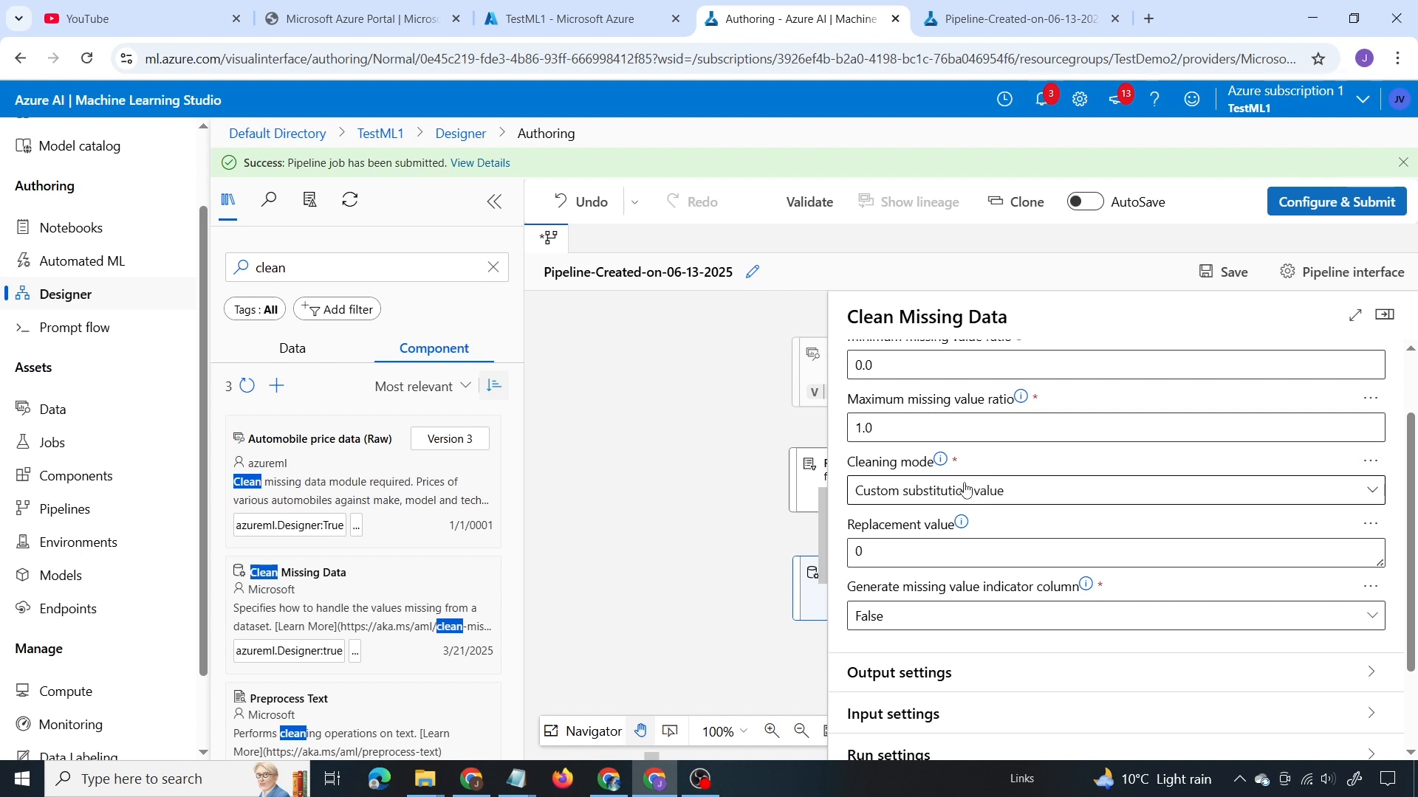
{"action": "left_click", "coordinate": [999, 503]}
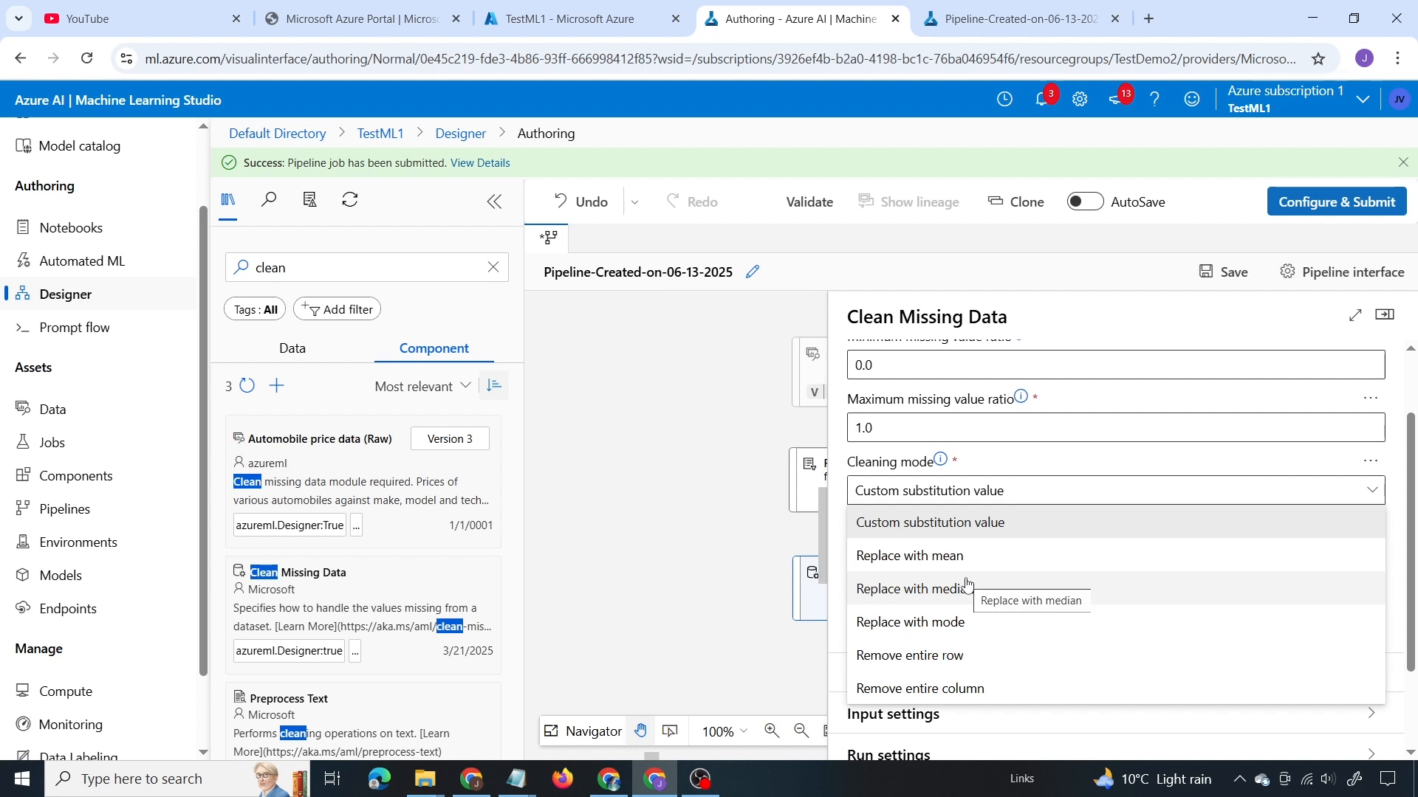
{"action": "left_click", "coordinate": [981, 656]}
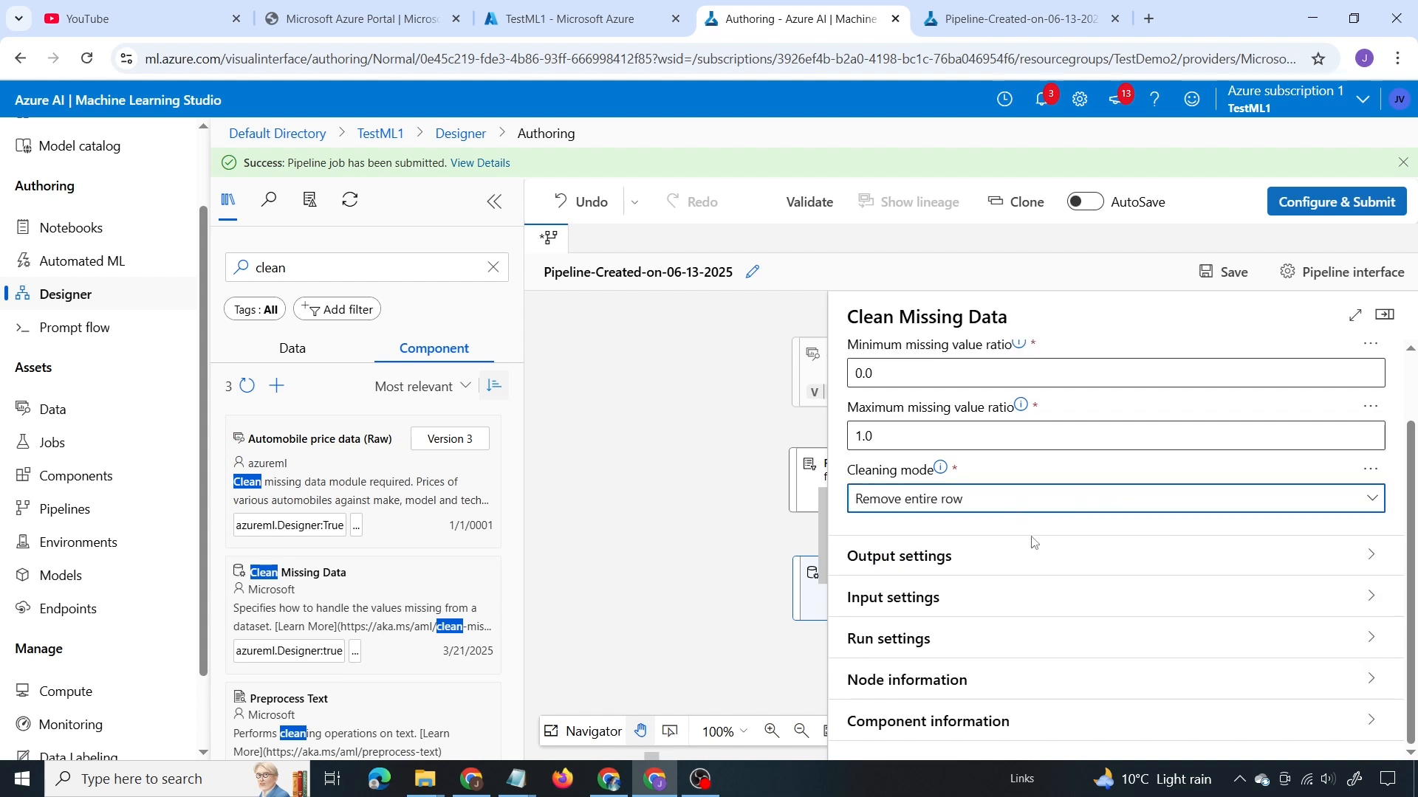
{"action": "scroll", "coordinate": [1054, 471], "scroll_direction": "up", "scroll_amount": 1}
{"action": "scroll", "coordinate": [1054, 471], "scroll_direction": "up", "scroll_amount": 1}
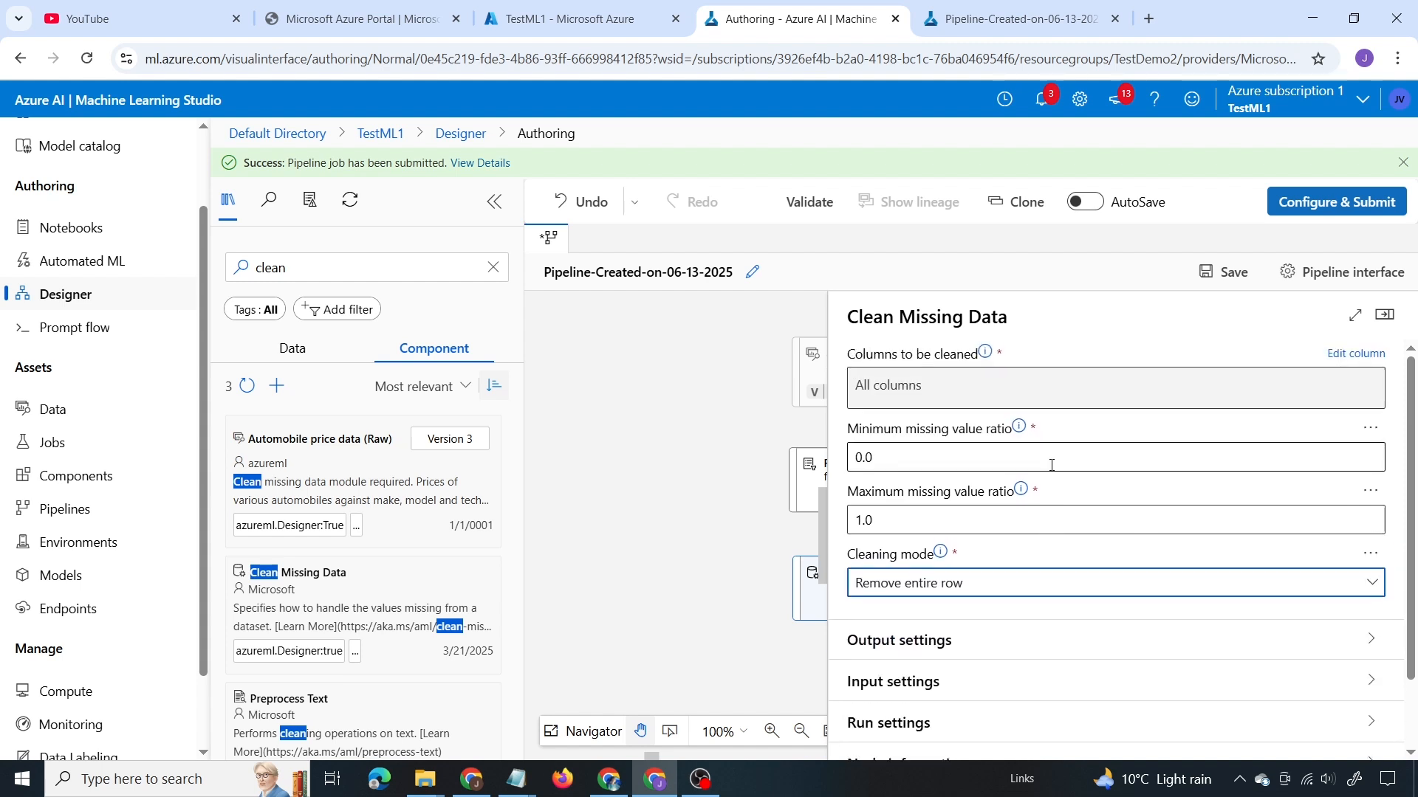
Submit the pipeline with the Clean Missing Data component and open the submitted job's details in a new browser tab.
{"action": "left_click", "coordinate": [1324, 204]}
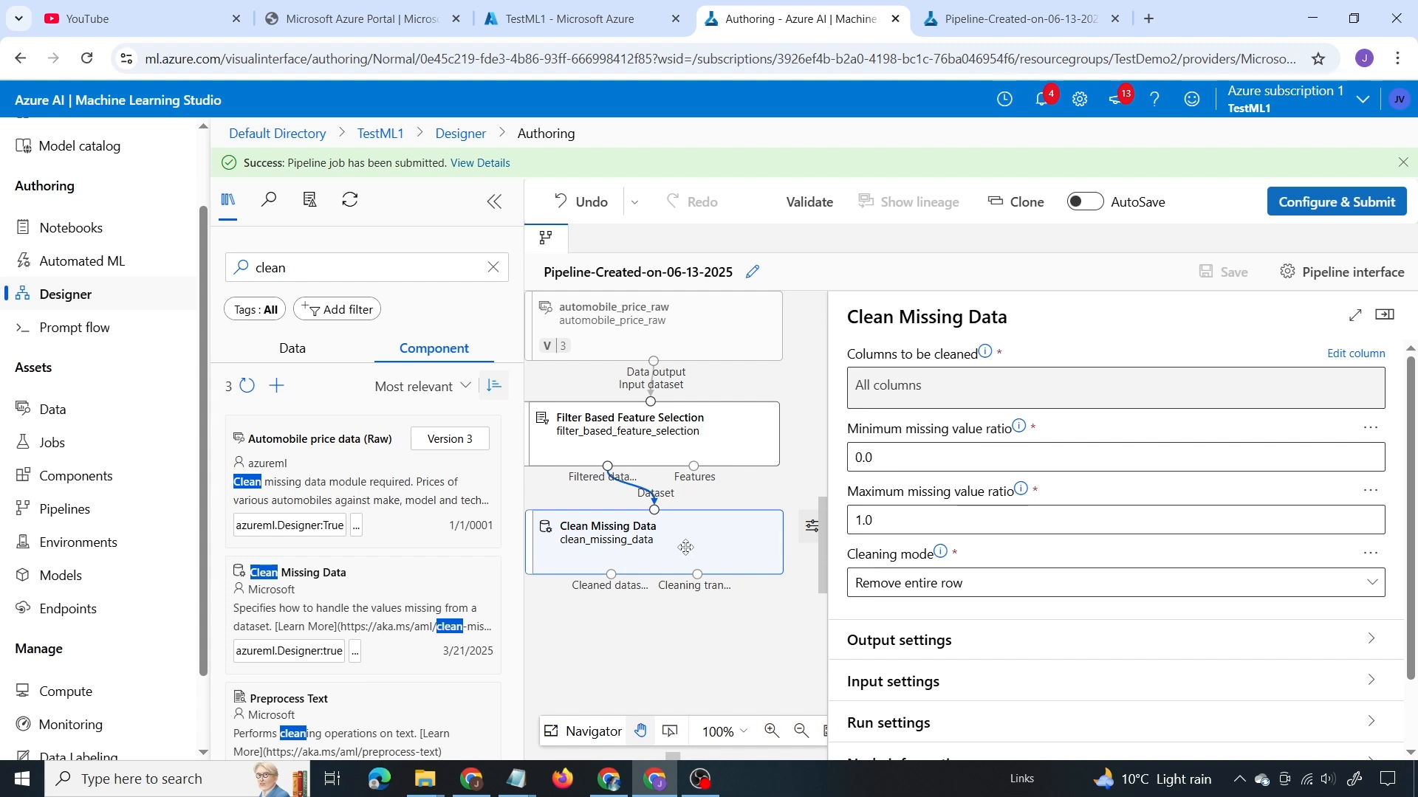
{"action": "right_click", "coordinate": [480, 163]}
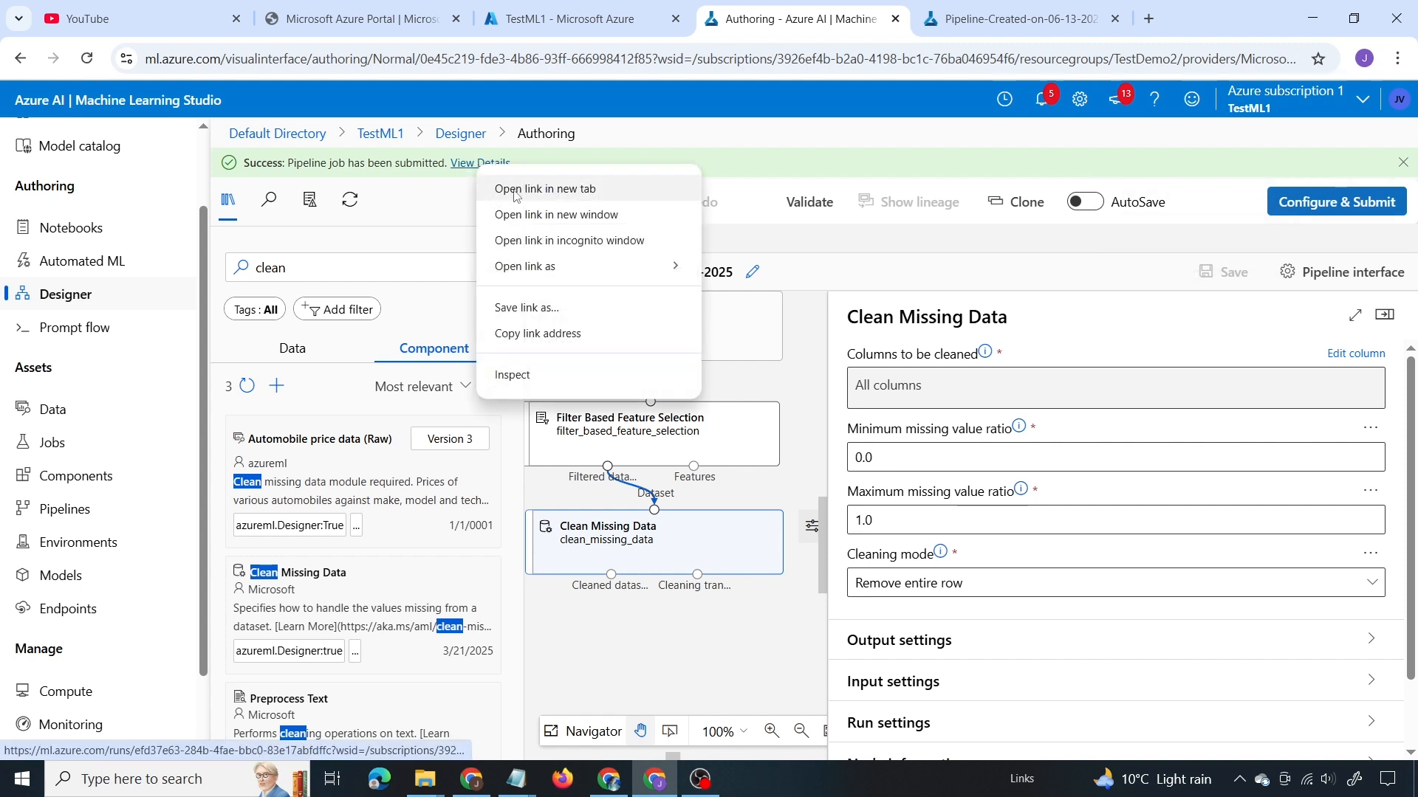
{"action": "left_click", "coordinate": [510, 188]}
{"action": "left_click", "coordinate": [1119, 19]}
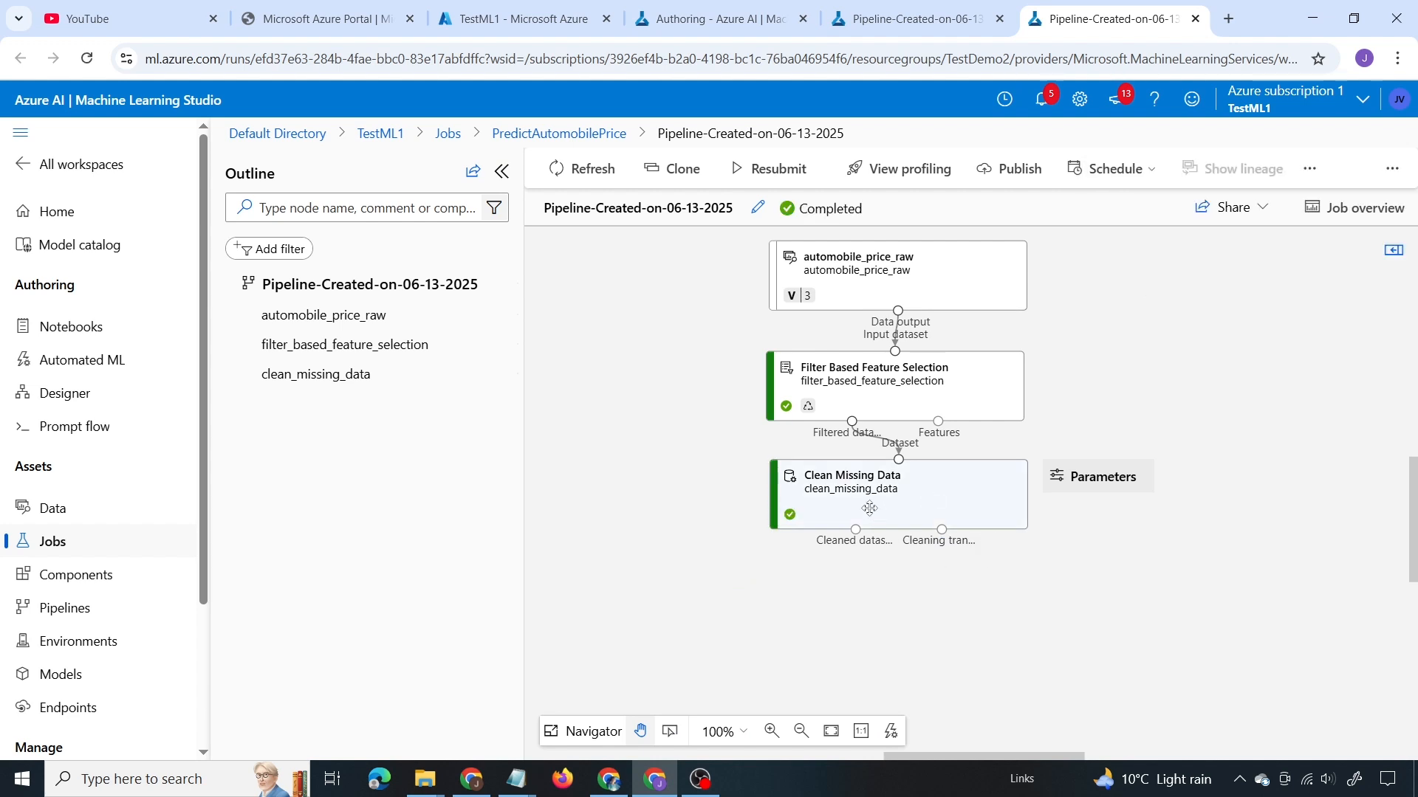
Check the run duration of Clean Missing Data and preview its cleaned dataset, examining the row count and the rows for missing values.
{"action": "left_click", "coordinate": [874, 505]}
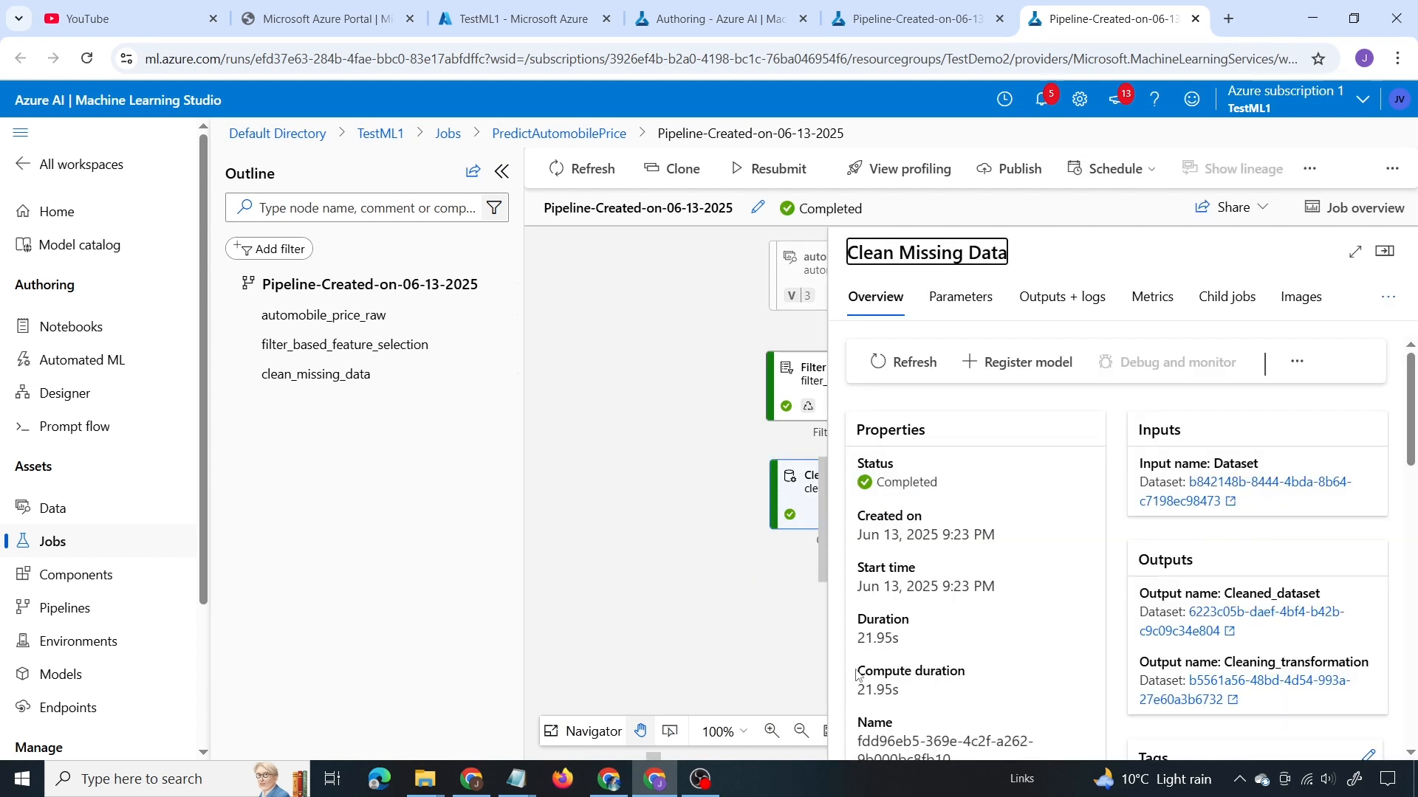
{"action": "left_click_drag", "start_coordinate": [860, 638], "coordinate": [900, 639]}
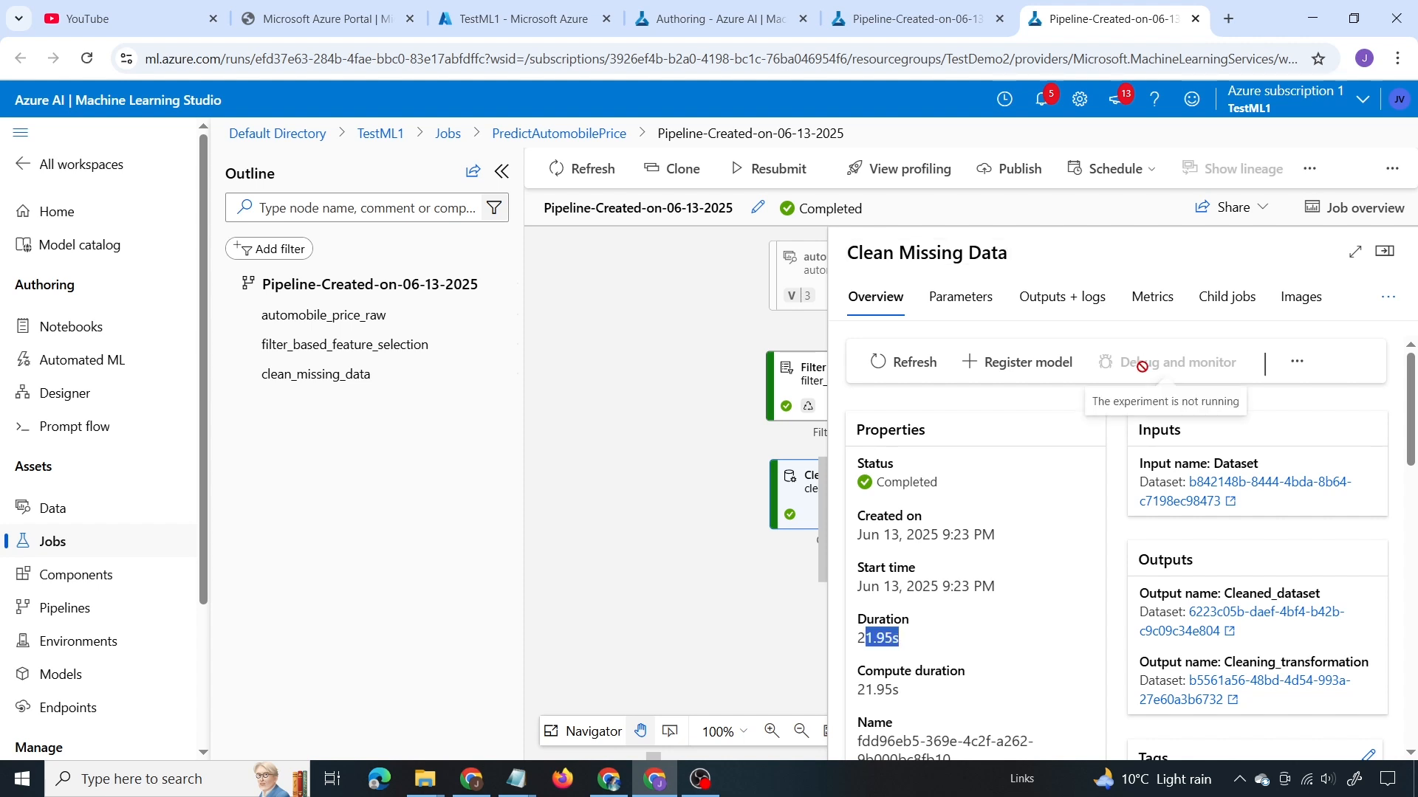
{"action": "right_click", "coordinate": [785, 505]}
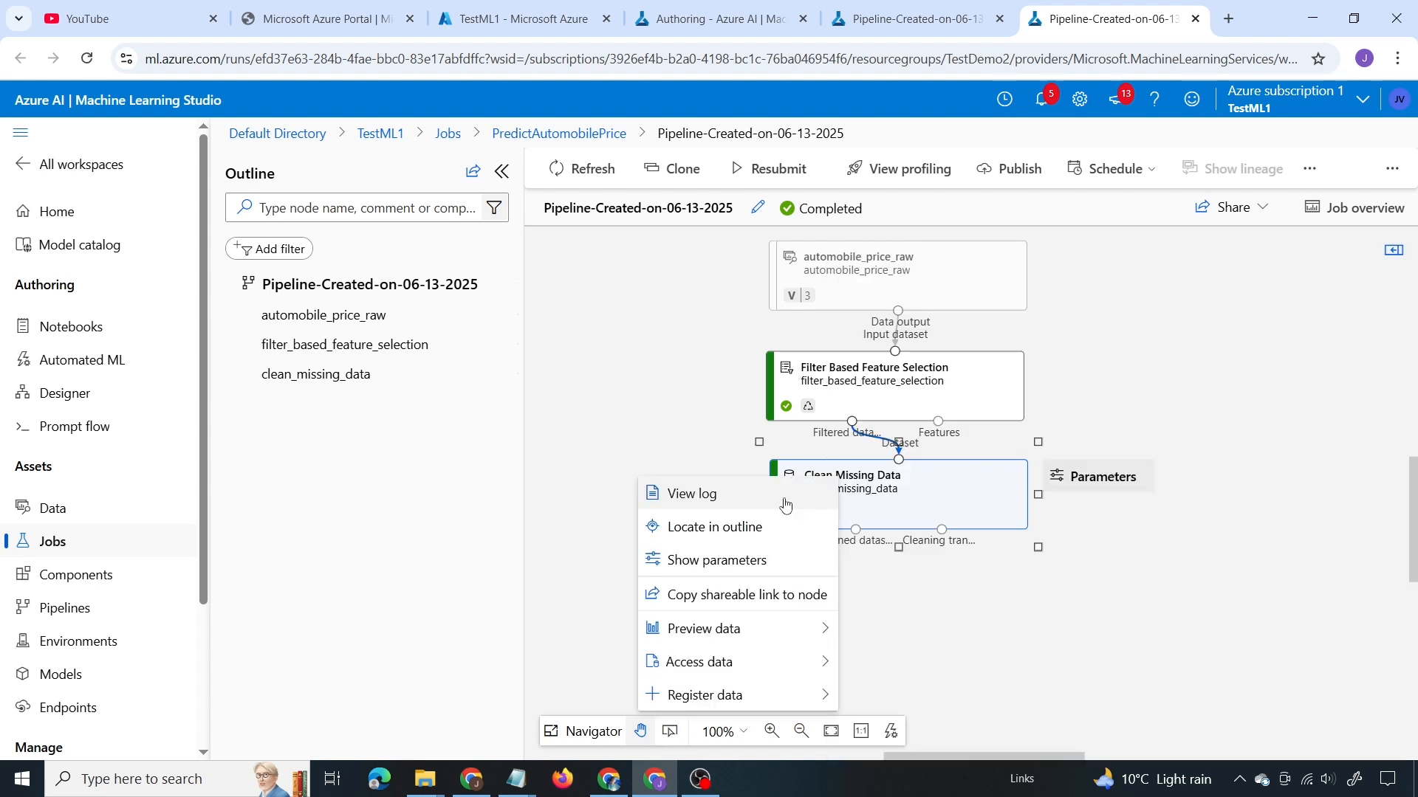
{"action": "mouse_move", "coordinate": [714, 642]}
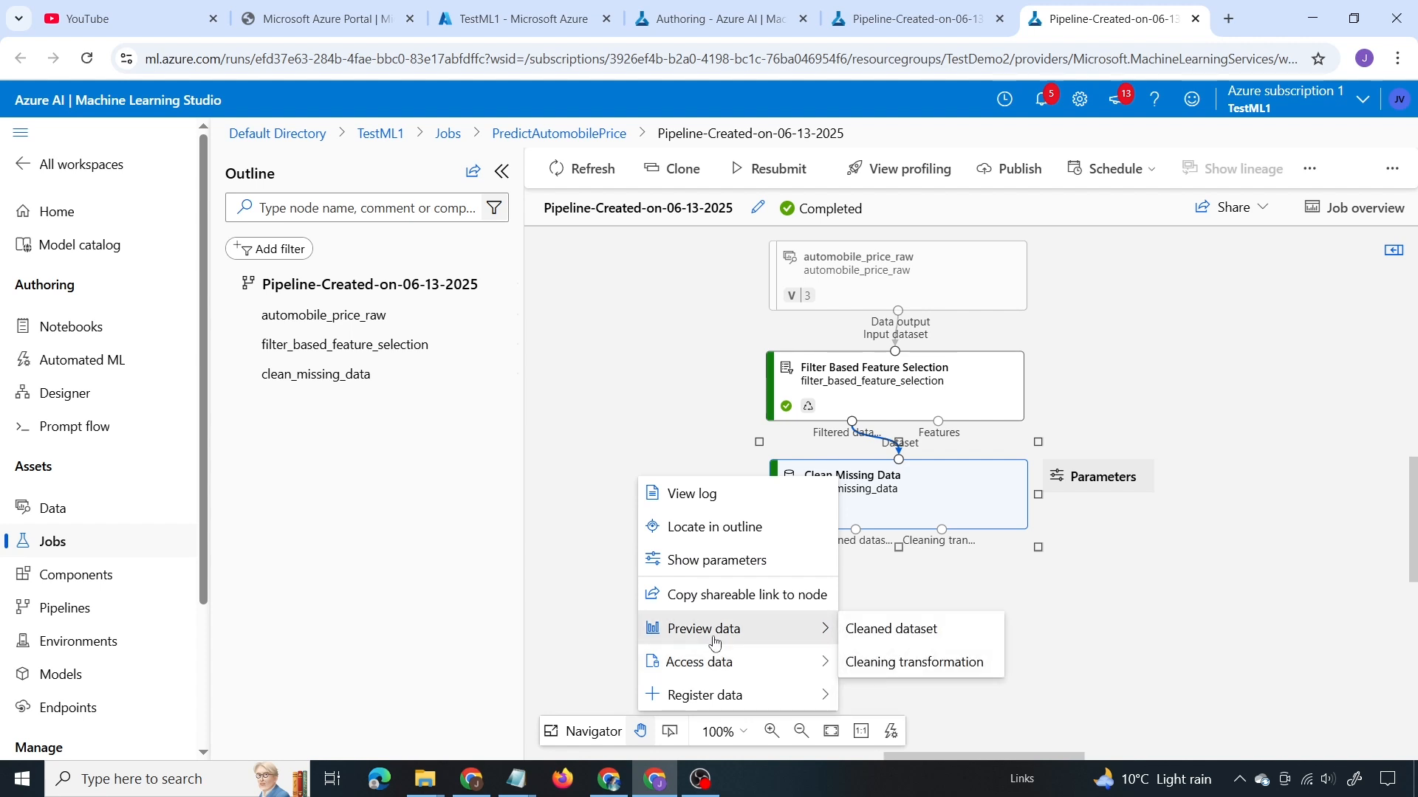
{"action": "left_click", "coordinate": [899, 629]}
{"action": "scroll", "coordinate": [941, 453], "scroll_direction": "down", "scroll_amount": 4}
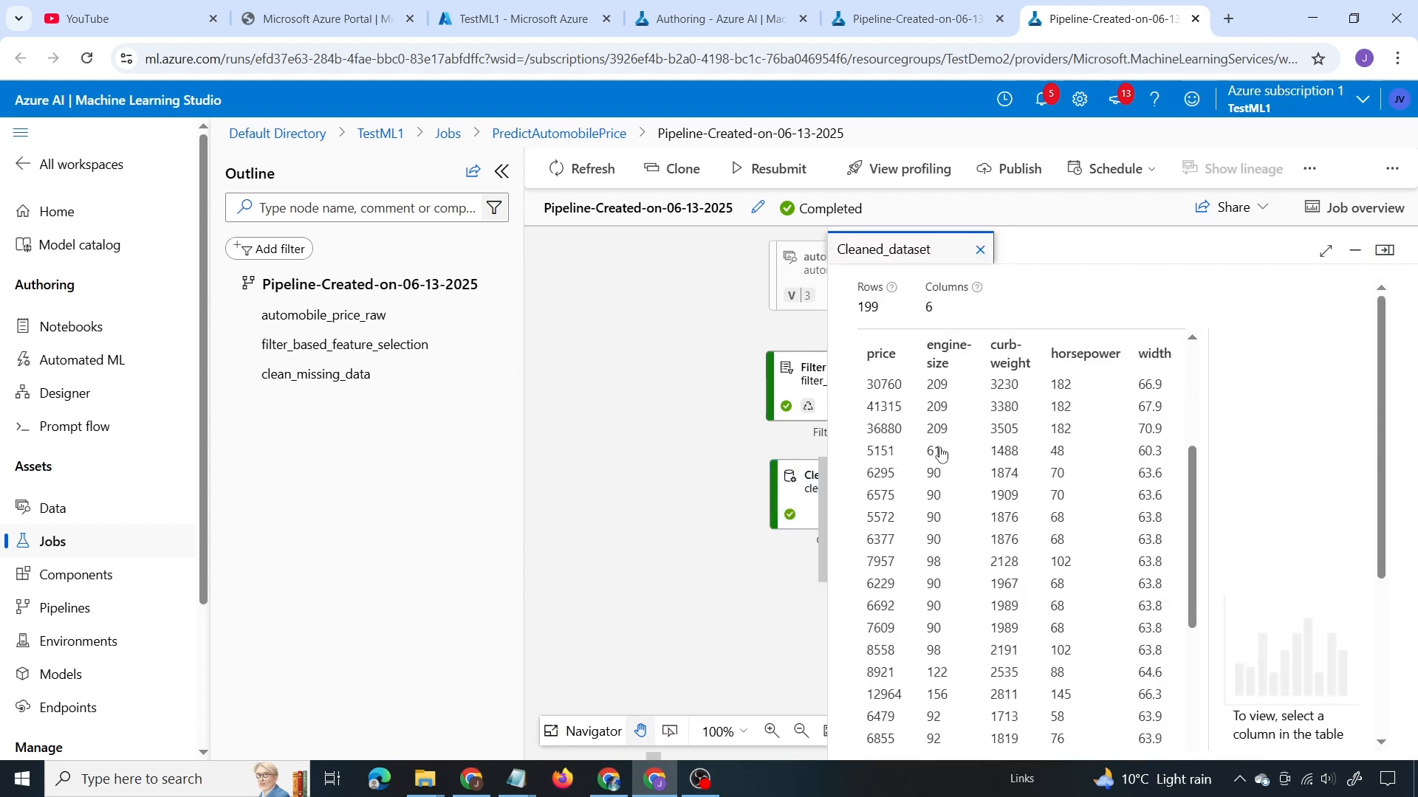
{"action": "scroll", "coordinate": [941, 453], "scroll_direction": "down", "scroll_amount": 10}
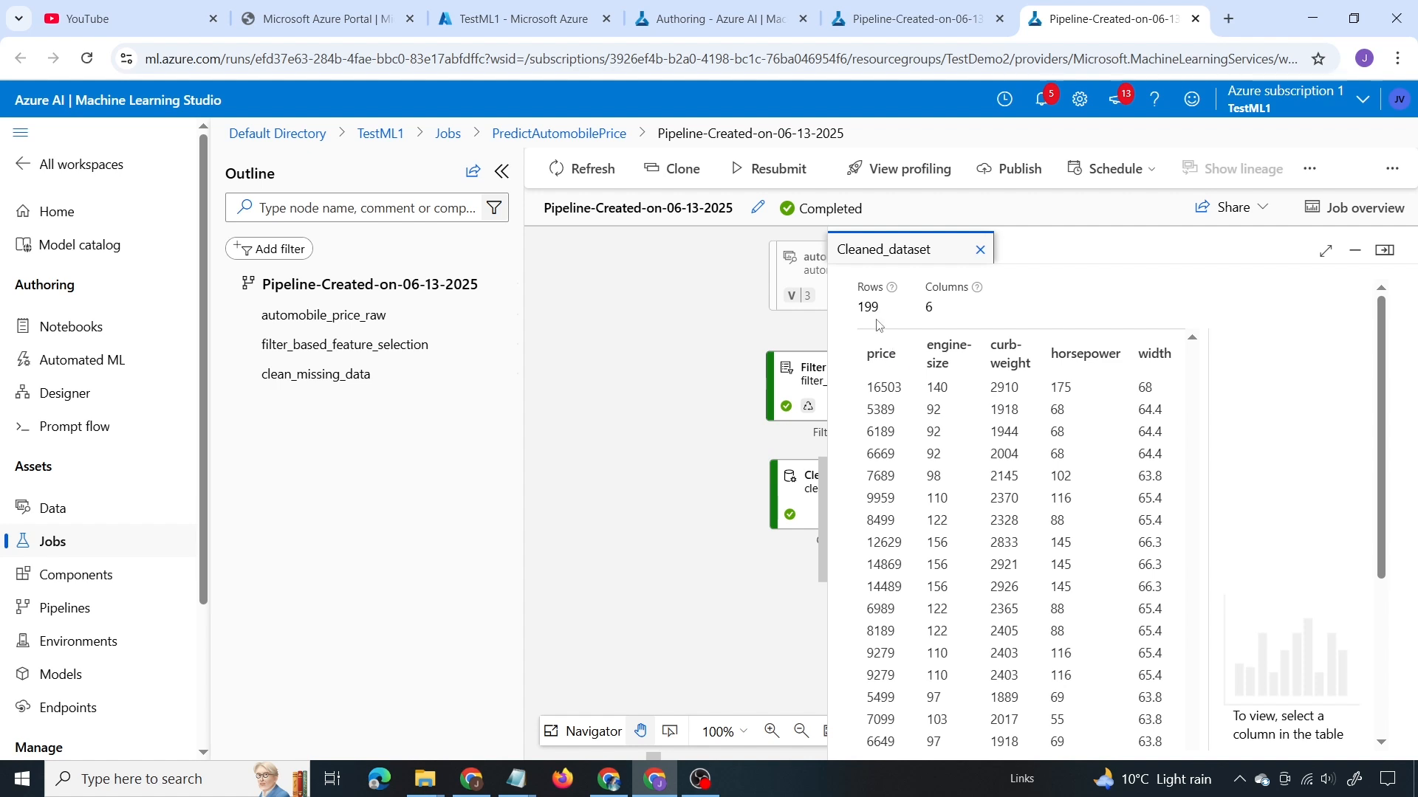
{"action": "left_click_drag", "start_coordinate": [879, 312], "coordinate": [874, 308]}
{"action": "scroll", "coordinate": [924, 601], "scroll_direction": "down", "scroll_amount": 3}
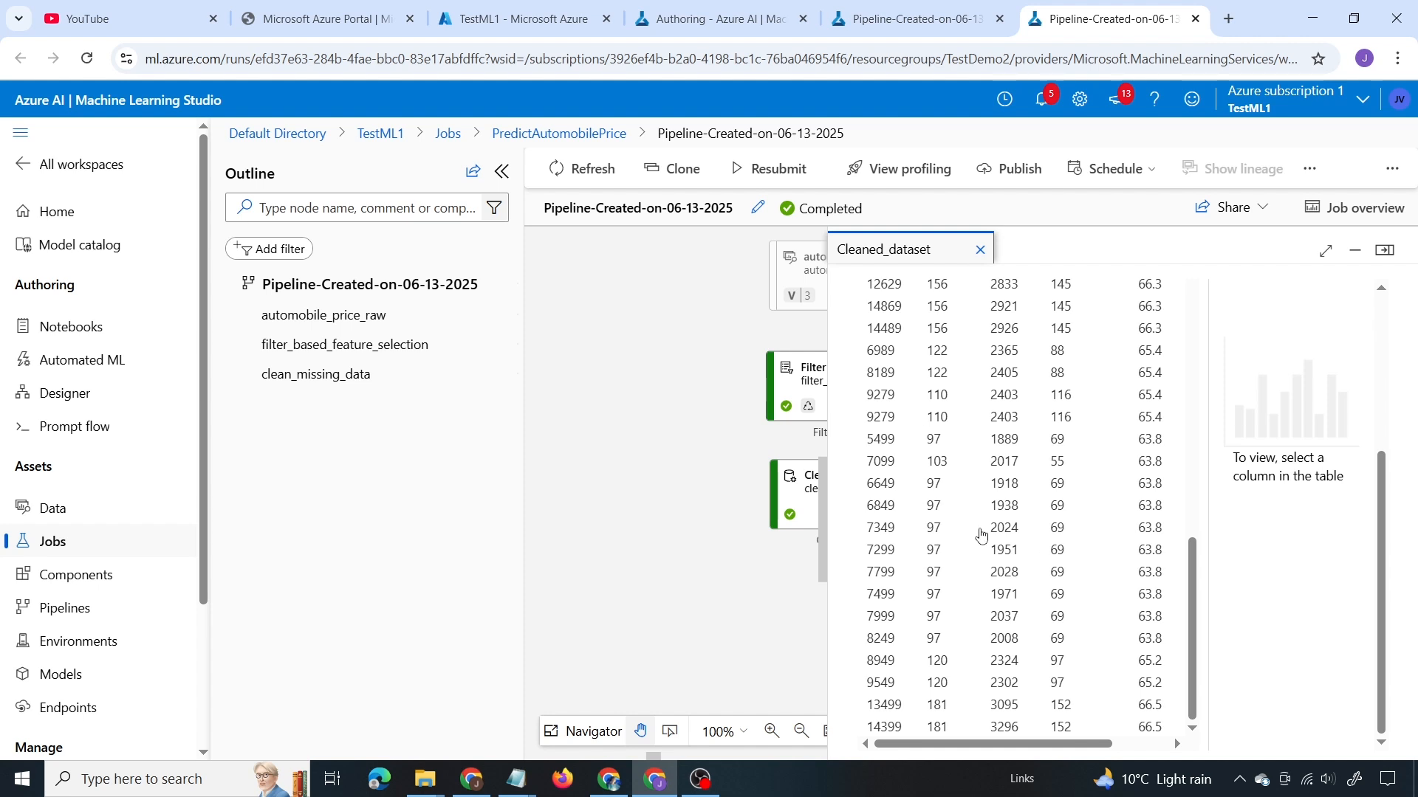
{"action": "left_click", "coordinate": [700, 402]}
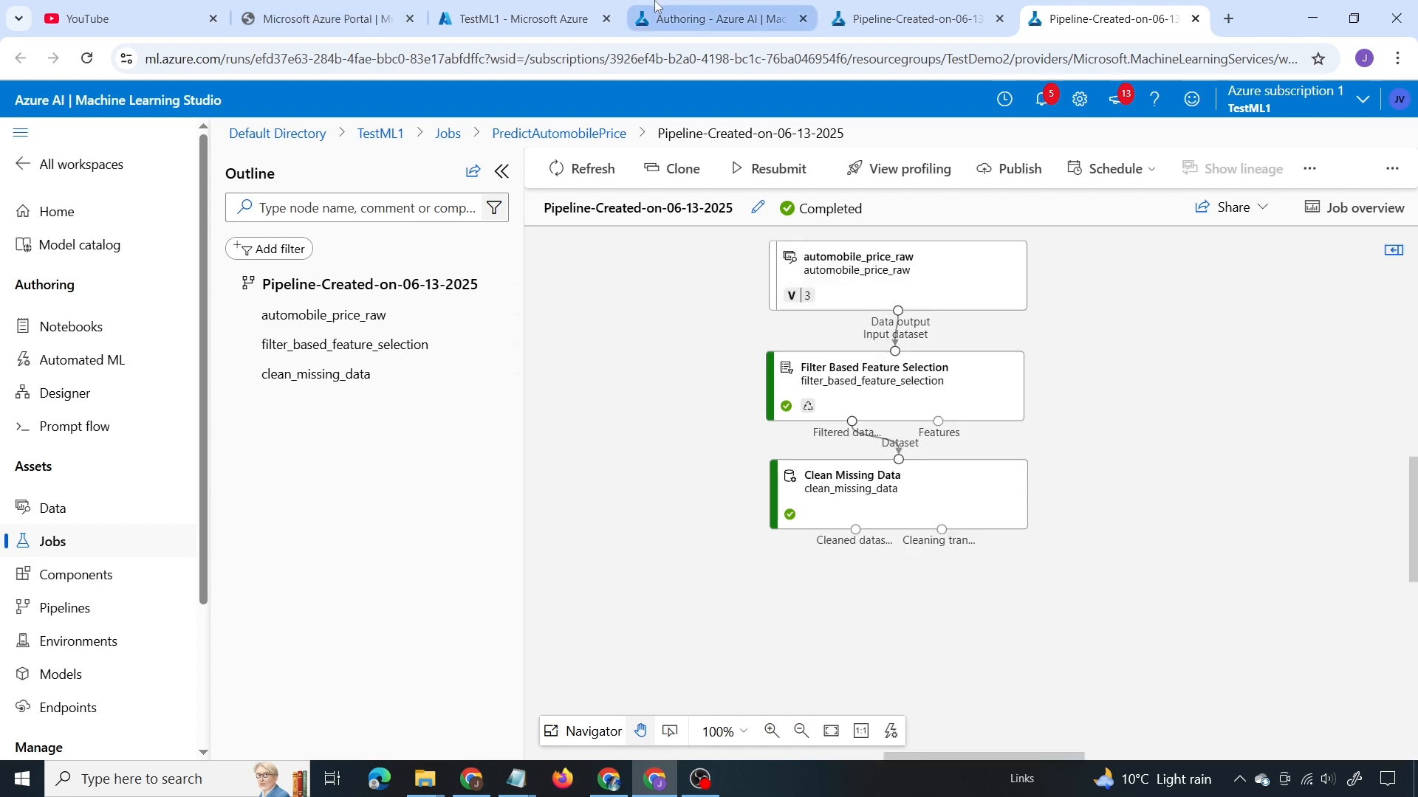
Review the pipeline's components in the designer and compare the value ranges of the columns in the cleaned dataset preview.
{"action": "left_click", "coordinate": [720, 18]}
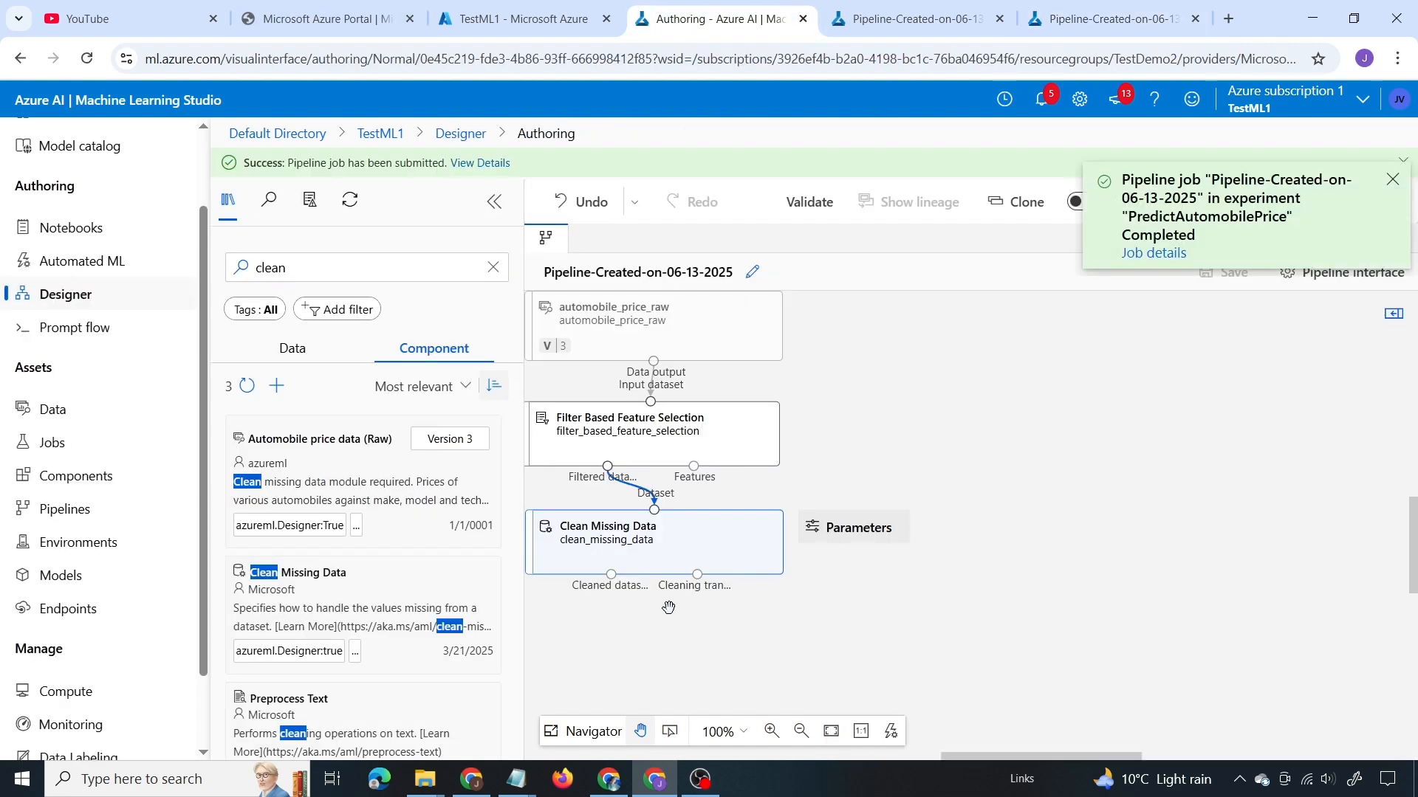
{"action": "mouse_move", "coordinate": [604, 423]}
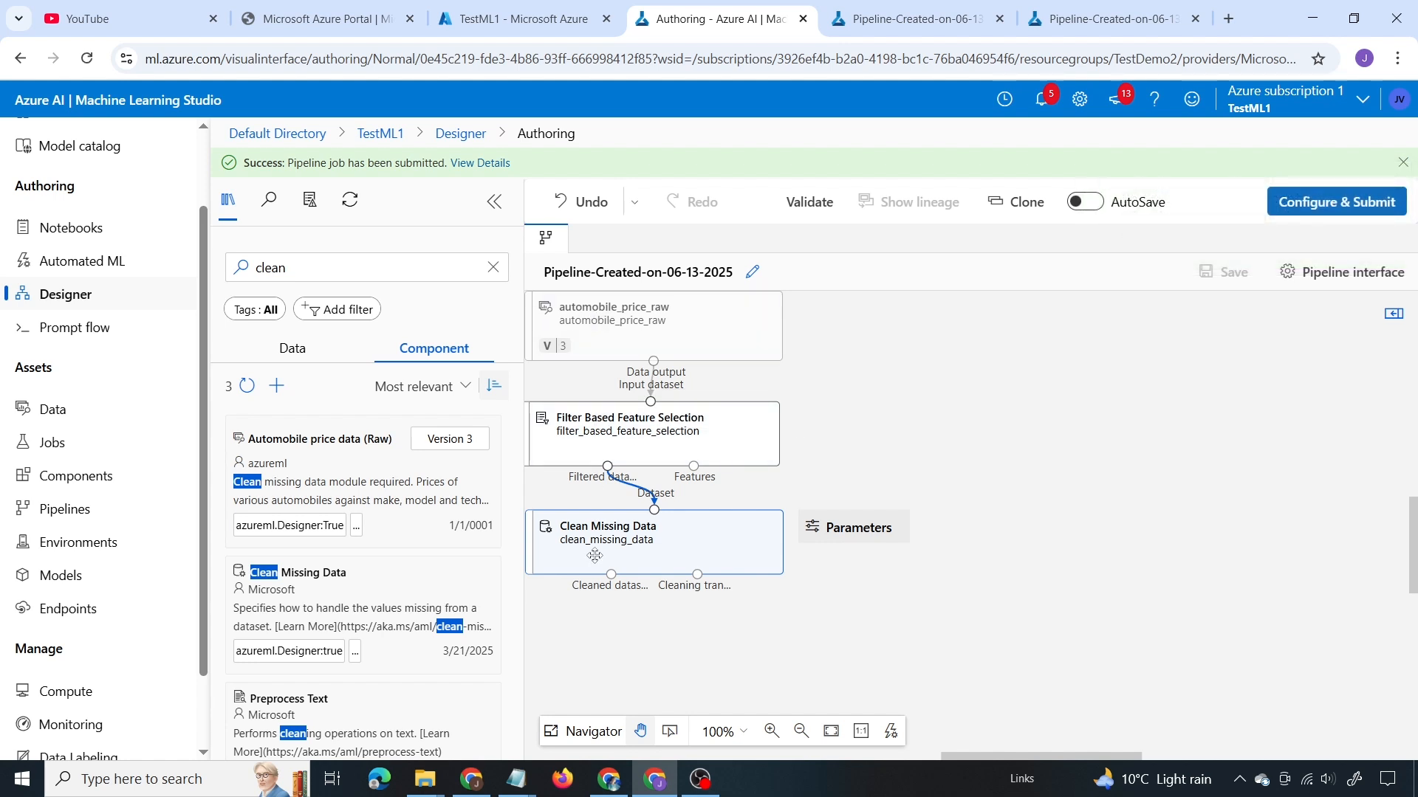
{"action": "left_click", "coordinate": [449, 256]}
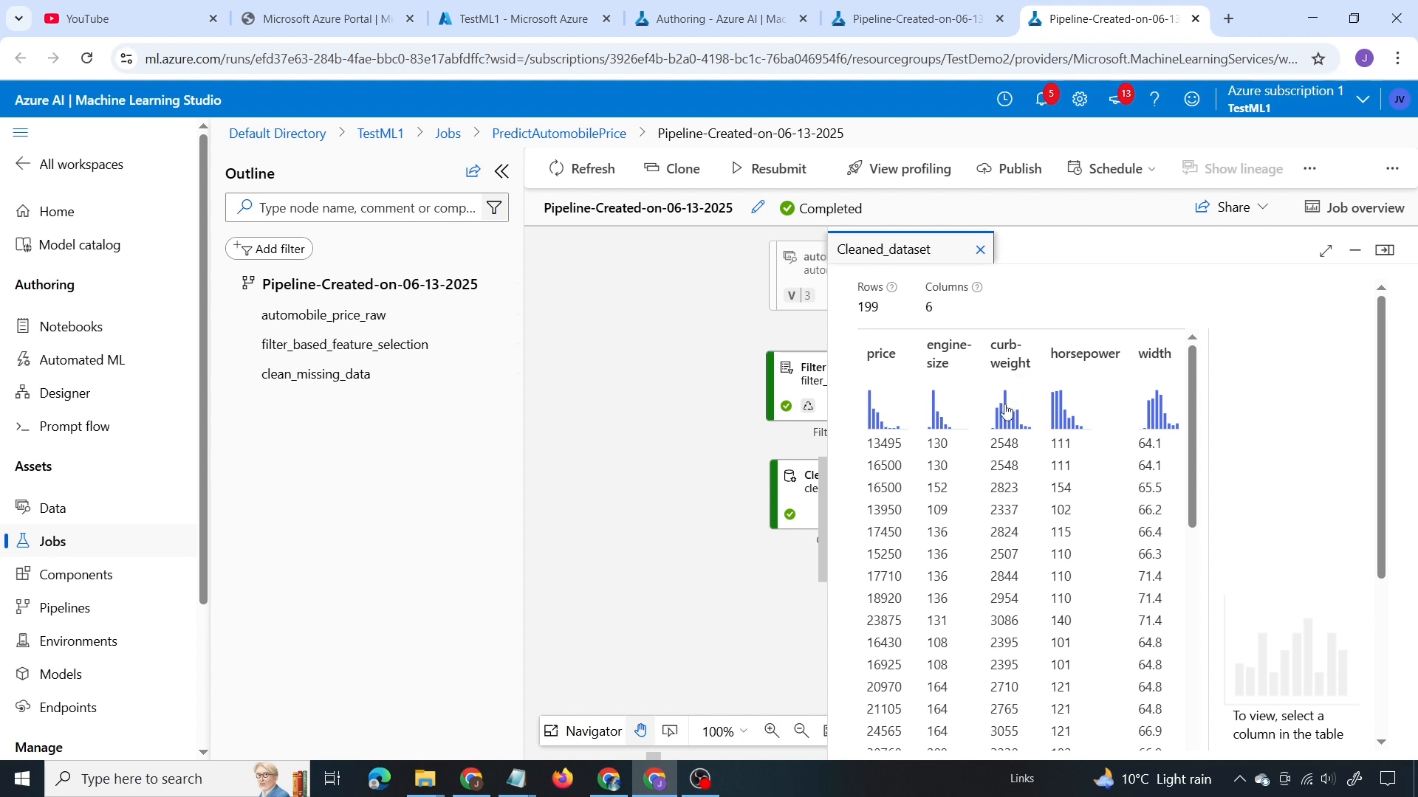
{"action": "scroll", "coordinate": [1017, 524], "scroll_direction": "down", "scroll_amount": 1}
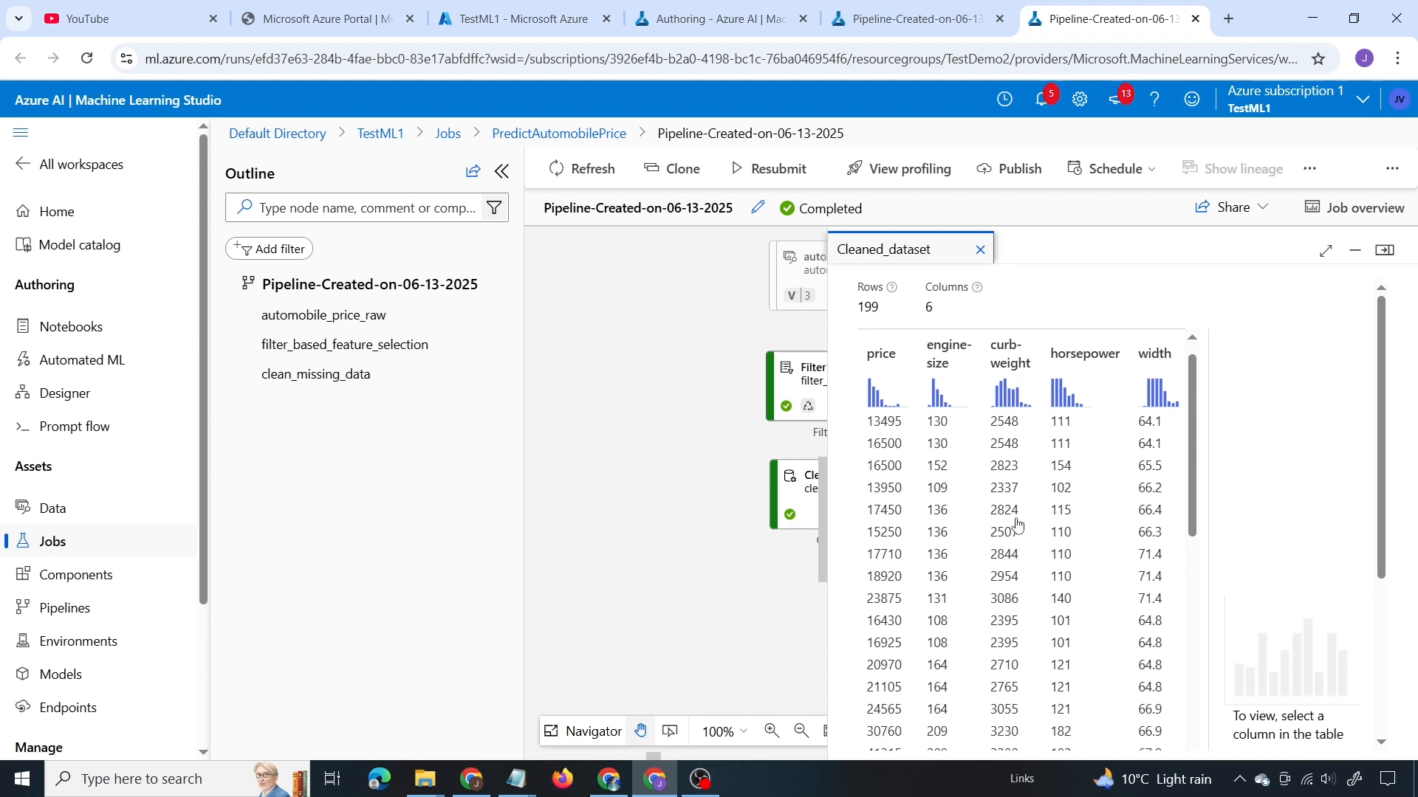
{"action": "scroll", "coordinate": [1017, 524], "scroll_direction": "down", "scroll_amount": 2}
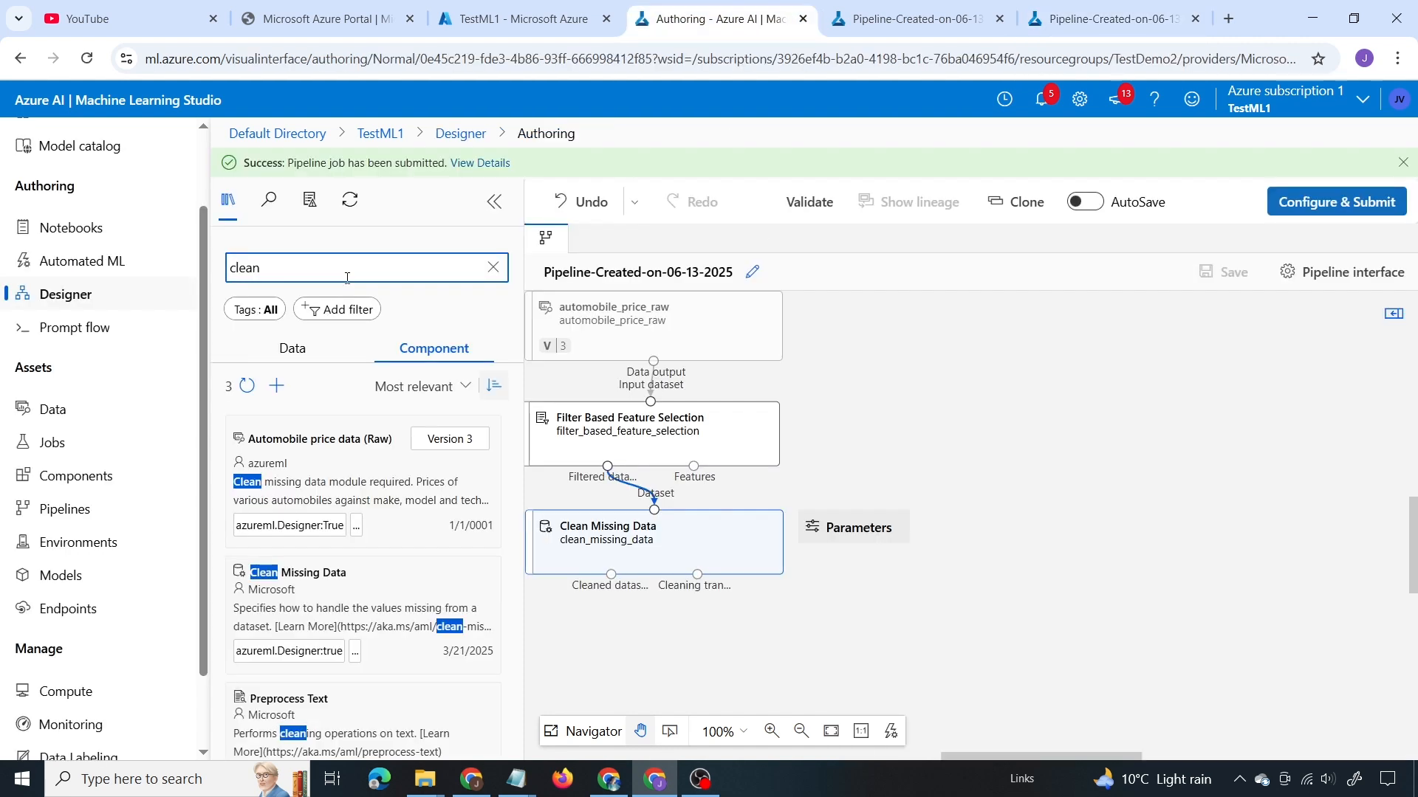
Find the Normalize Data component, place it below Clean Missing Data and connect the cleaned dataset output to its input.
{"action": "key", "text": "BackSpace"}
{"action": "key", "text": "BackSpace"}
{"action": "key", "text": "BackSpace"}
{"action": "key", "text": "BackSpace"}
{"action": "key", "text": "BackSpace"}
{"action": "type", "text": "norma"}
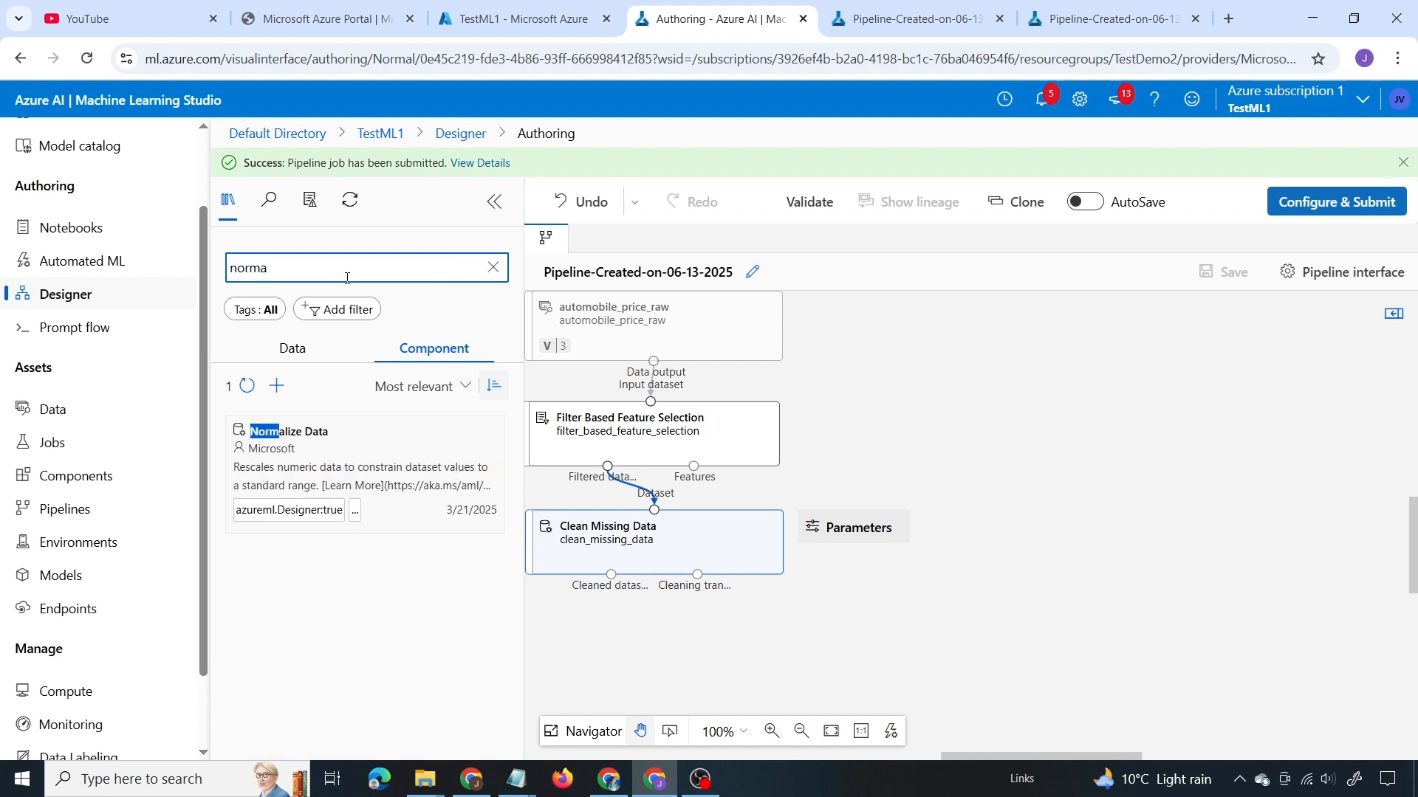
{"action": "mouse_move", "coordinate": [307, 471]}
{"action": "left_click_drag", "start_coordinate": [307, 471], "coordinate": [738, 636]}
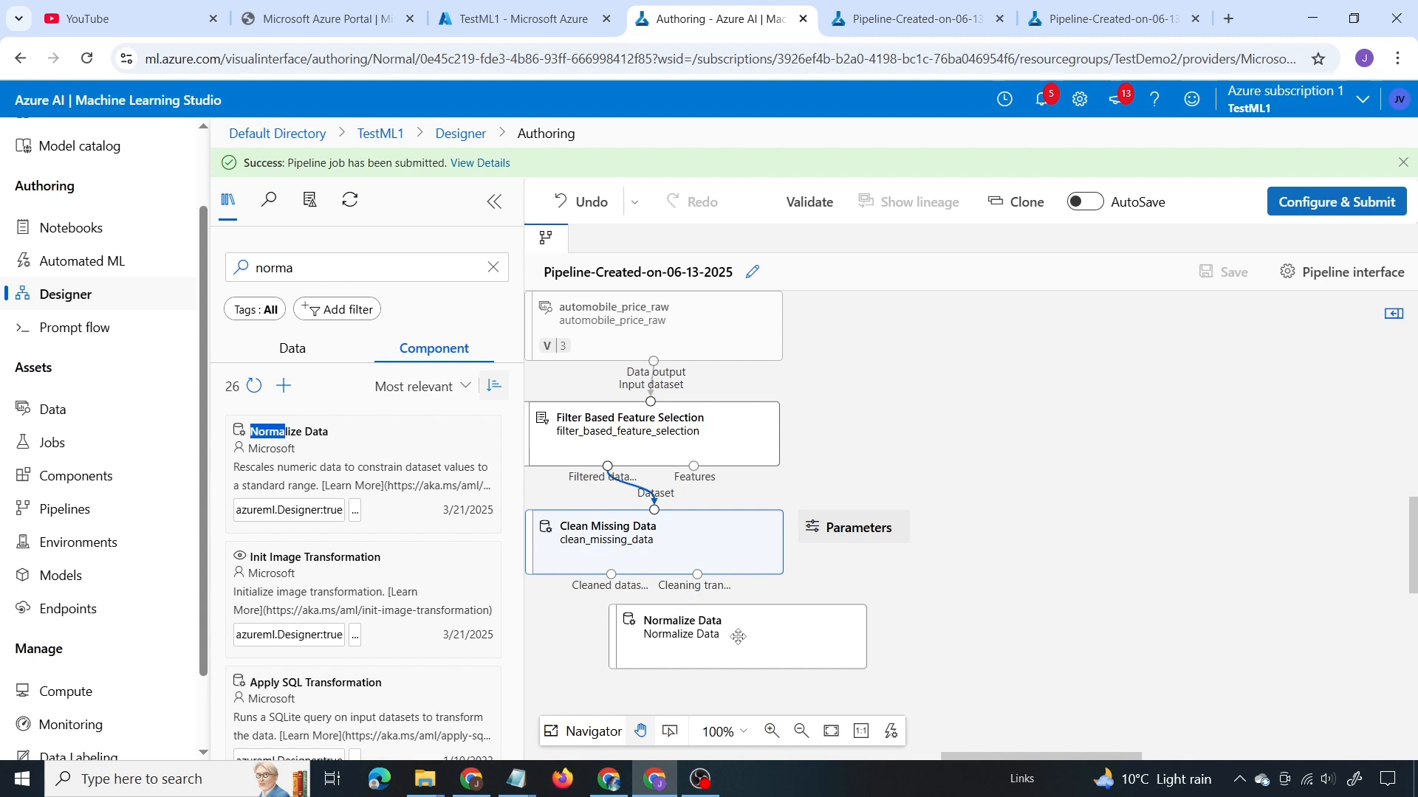
{"action": "left_click_drag", "start_coordinate": [611, 575], "coordinate": [737, 606]}
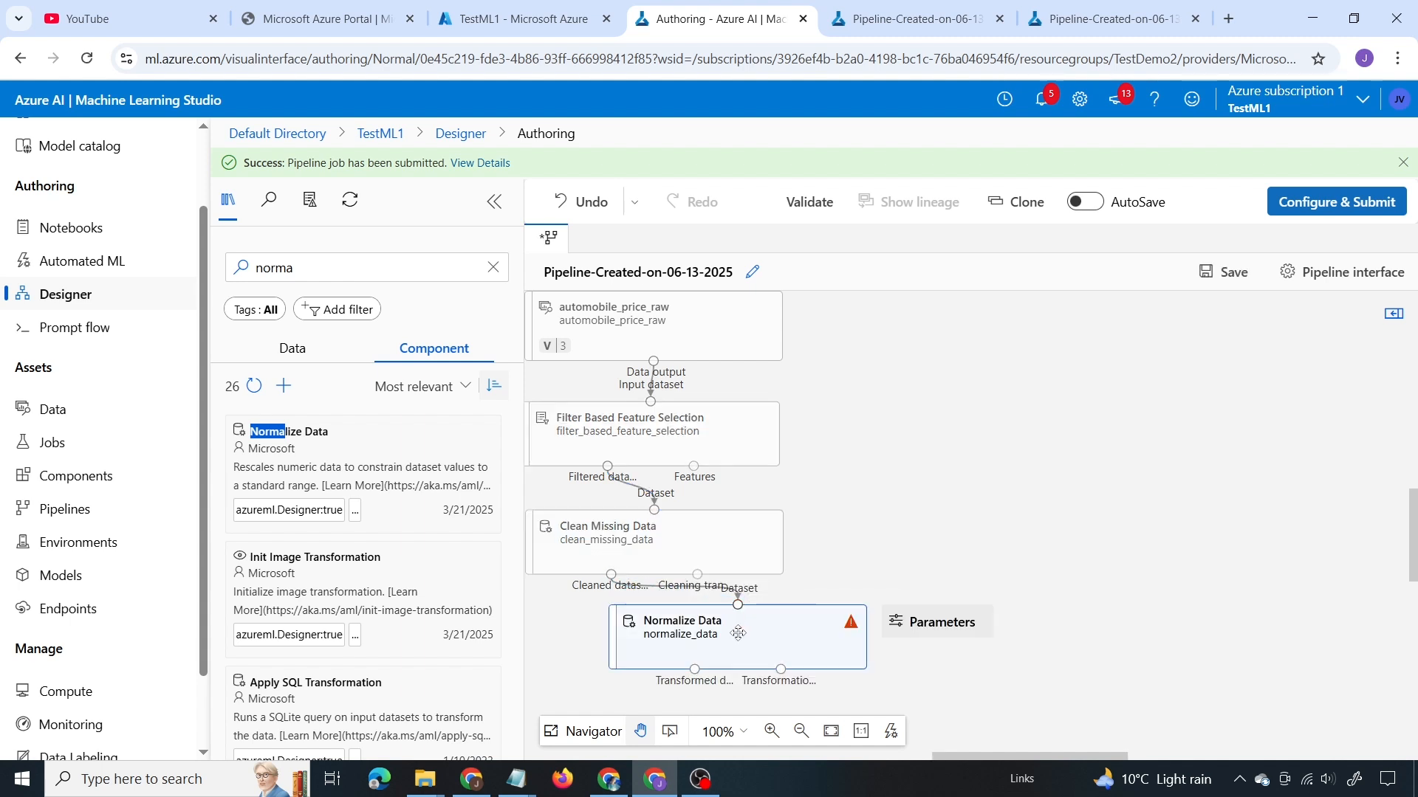
Open the columns to transform of Normalize Data and set the inclusion rule to all columns.
{"action": "left_click", "coordinate": [794, 633]}
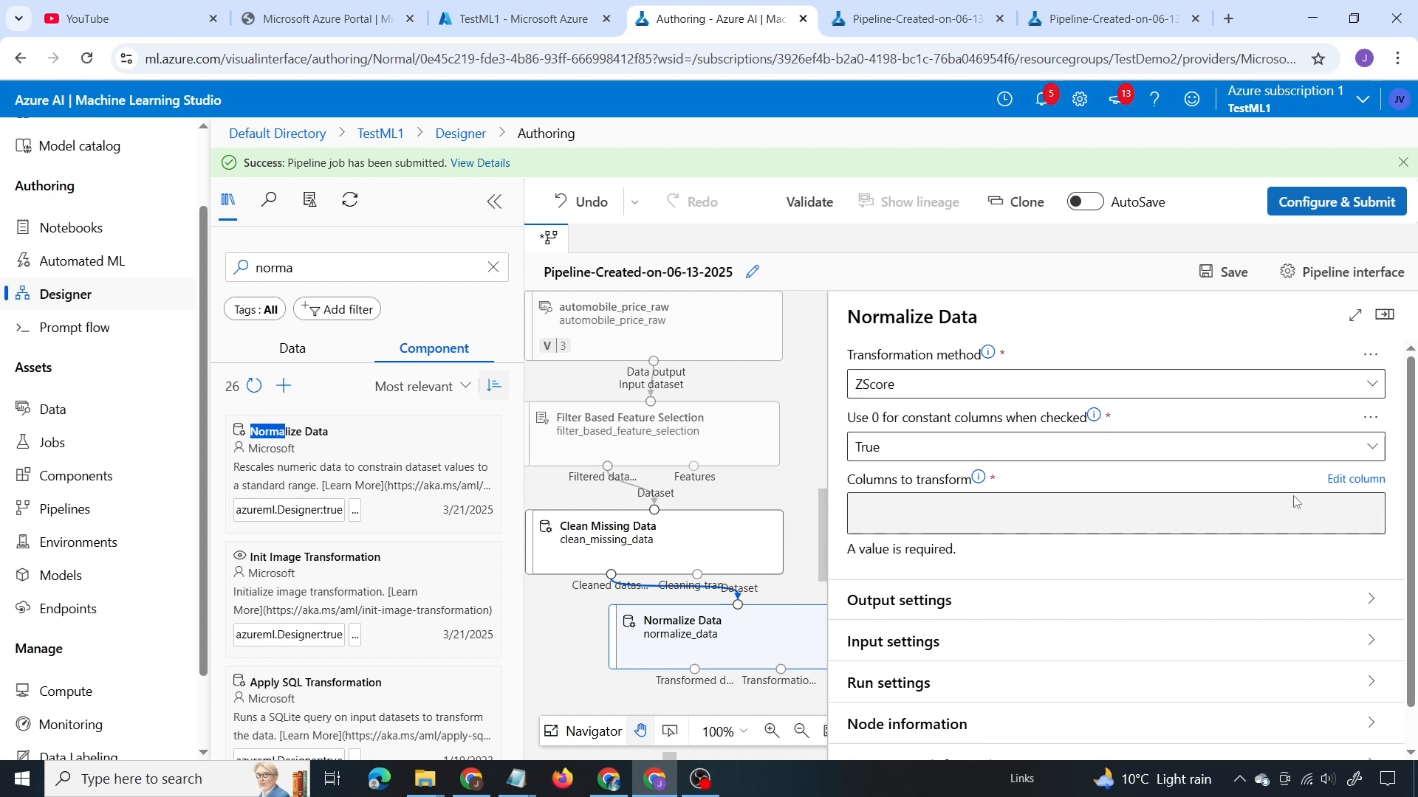
{"action": "left_click", "coordinate": [1357, 480]}
{"action": "left_click", "coordinate": [633, 386]}
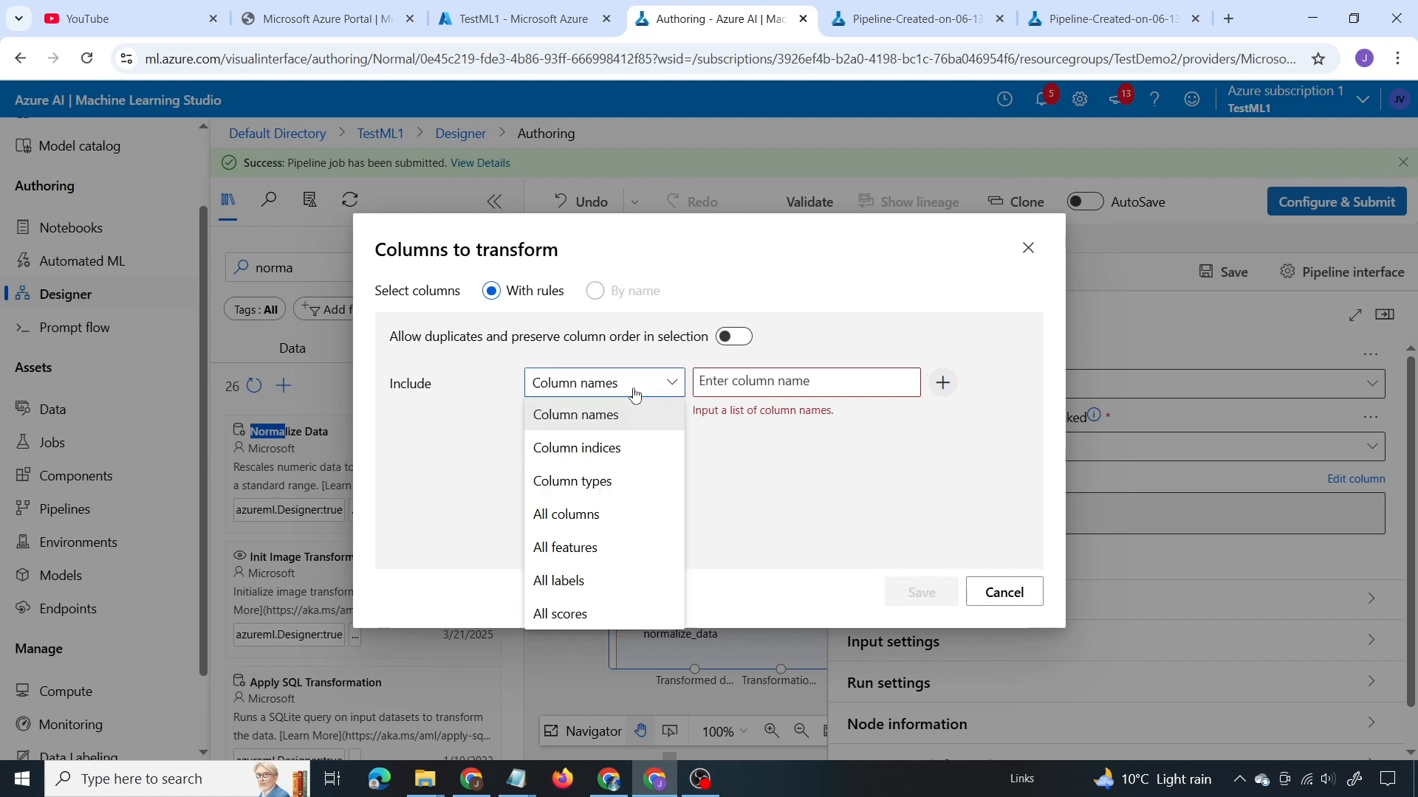
{"action": "left_click", "coordinate": [573, 515]}
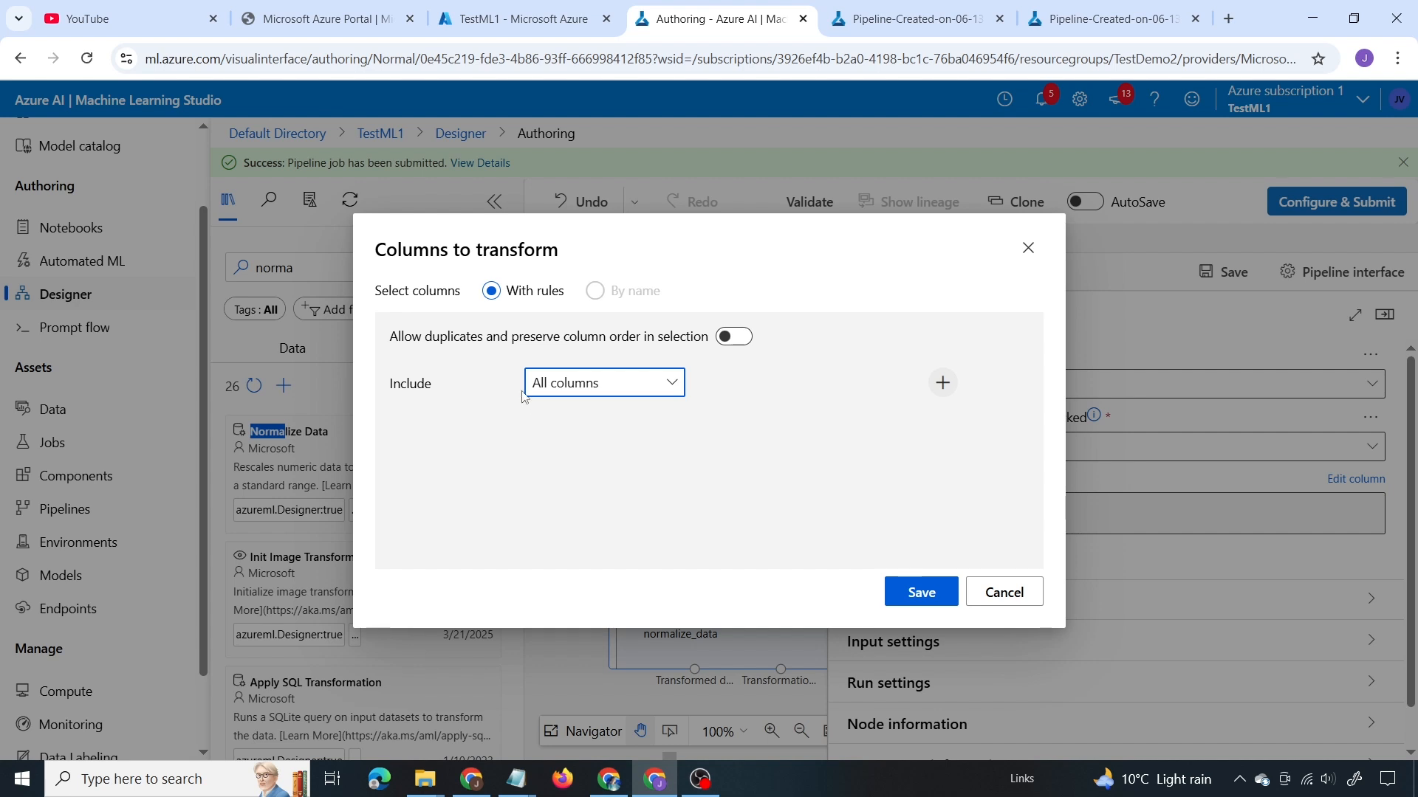
Add a second rule to the columns to transform that excludes the column name price.
{"action": "left_click", "coordinate": [938, 385]}
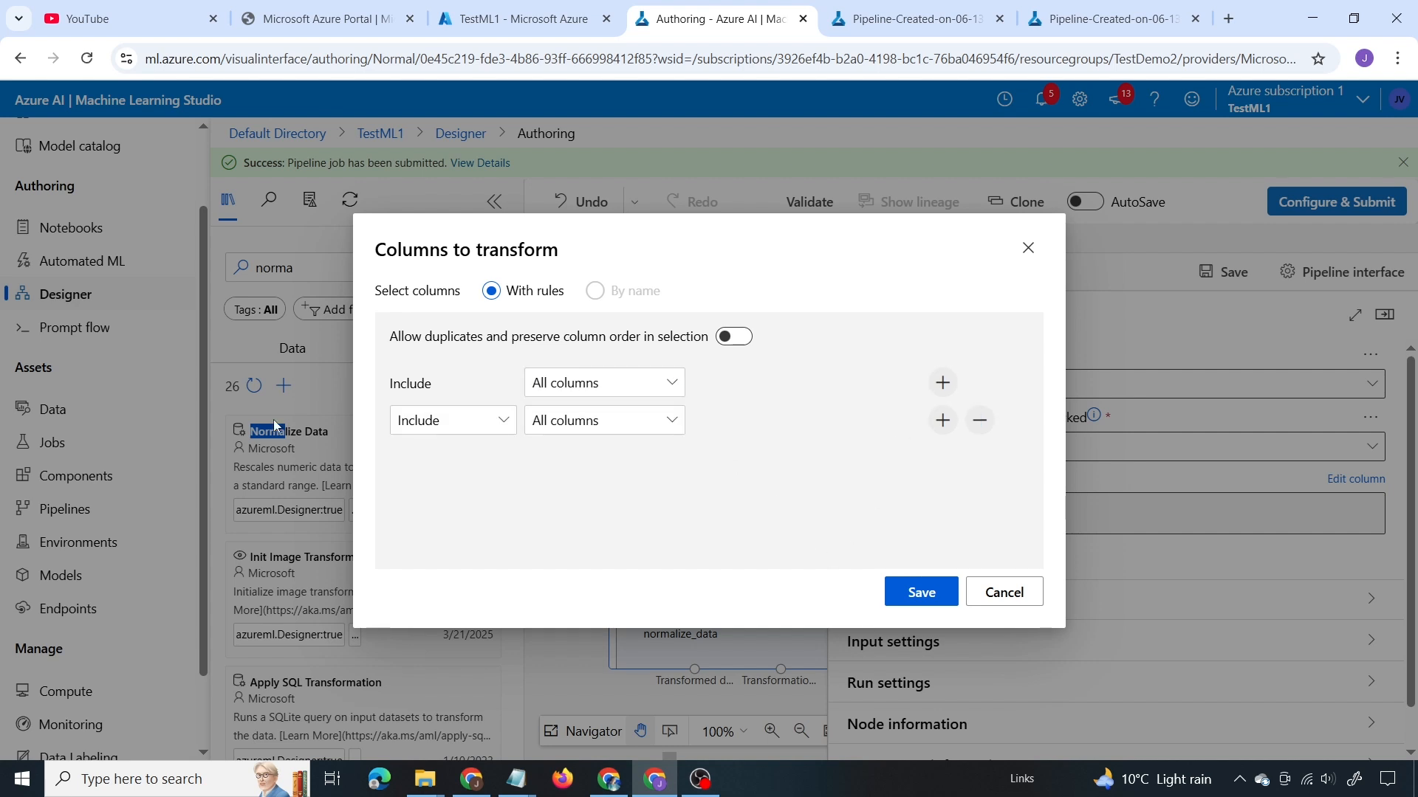
{"action": "left_click", "coordinate": [453, 418]}
{"action": "left_click", "coordinate": [446, 487]}
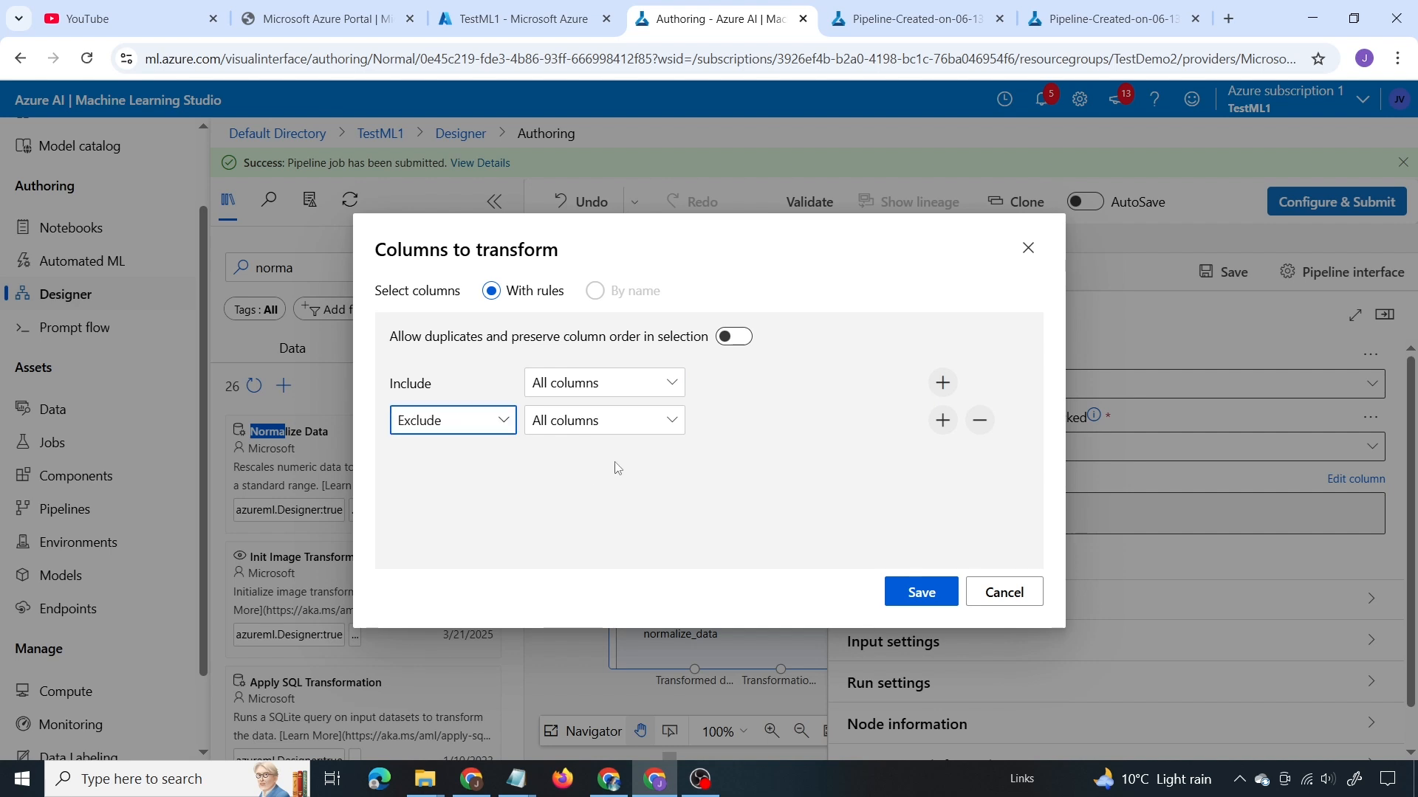
{"action": "left_click", "coordinate": [604, 420]}
{"action": "left_click", "coordinate": [579, 453]}
{"action": "left_click", "coordinate": [819, 411]}
{"action": "type", "text": "p"}
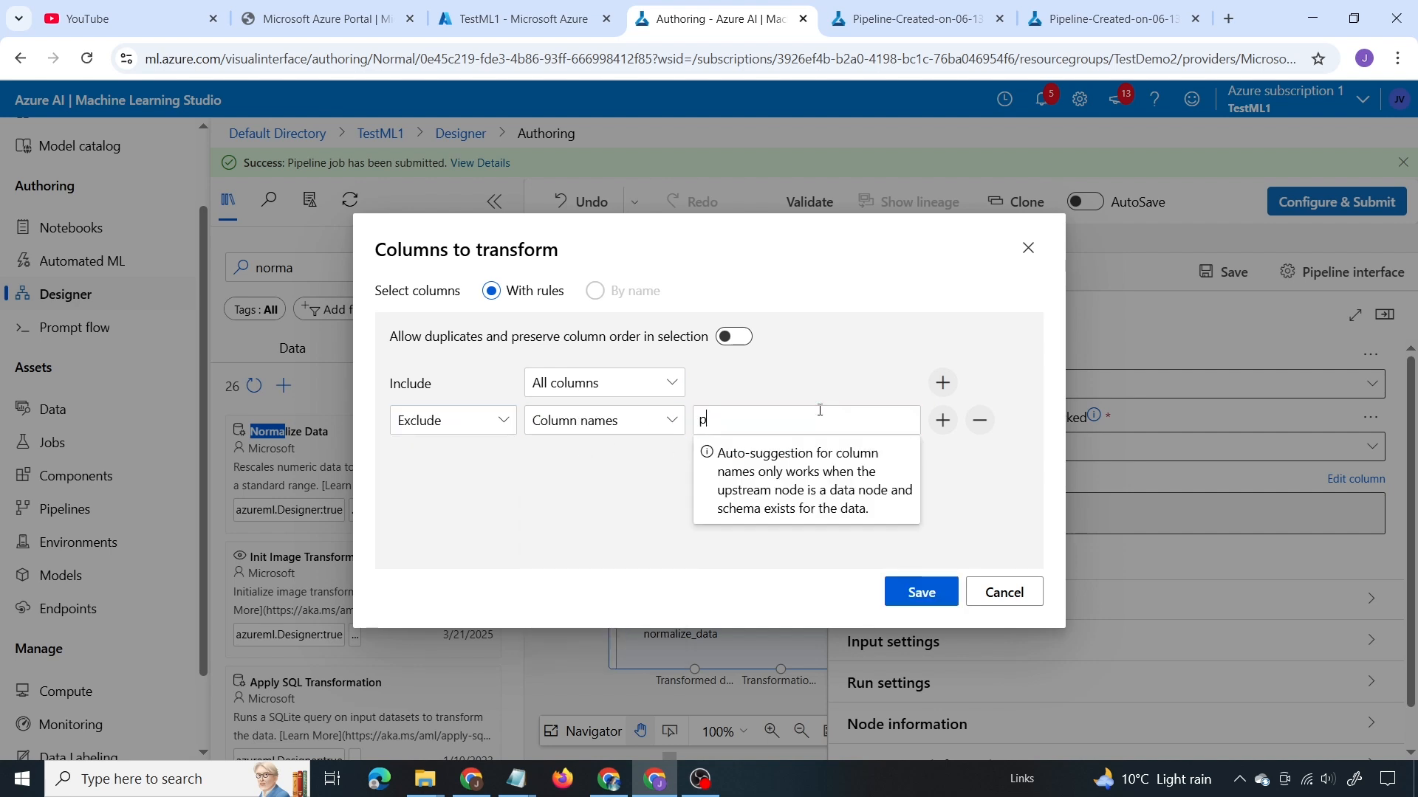
{"action": "type", "text": "rice"}
{"action": "key", "text": "Return"}
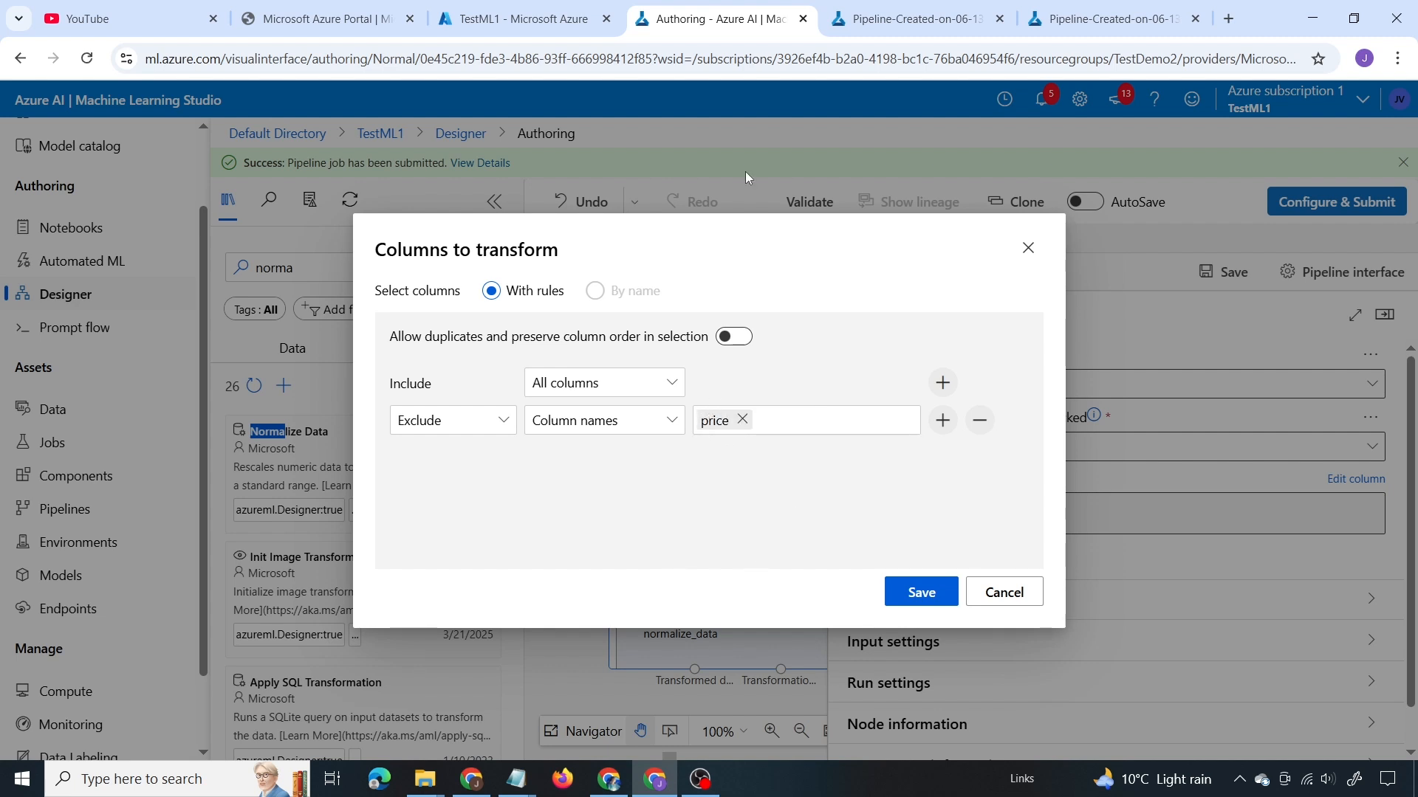
Check the price column's name in the earlier job's filtered dataset and save the columns-to-transform selection.
{"action": "left_click", "coordinate": [933, 7]}
{"action": "left_click", "coordinate": [871, 314]}
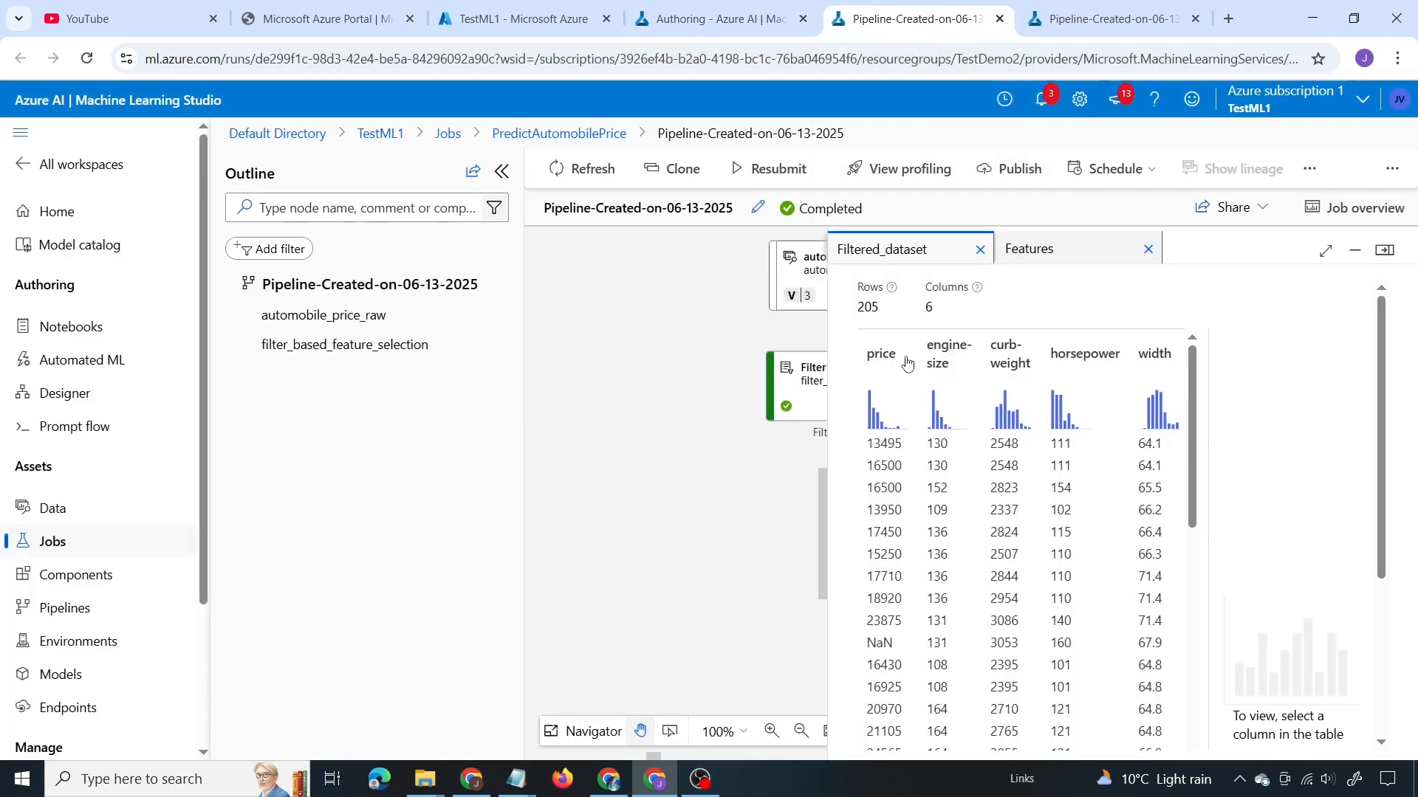
{"action": "left_click", "coordinate": [709, 19]}
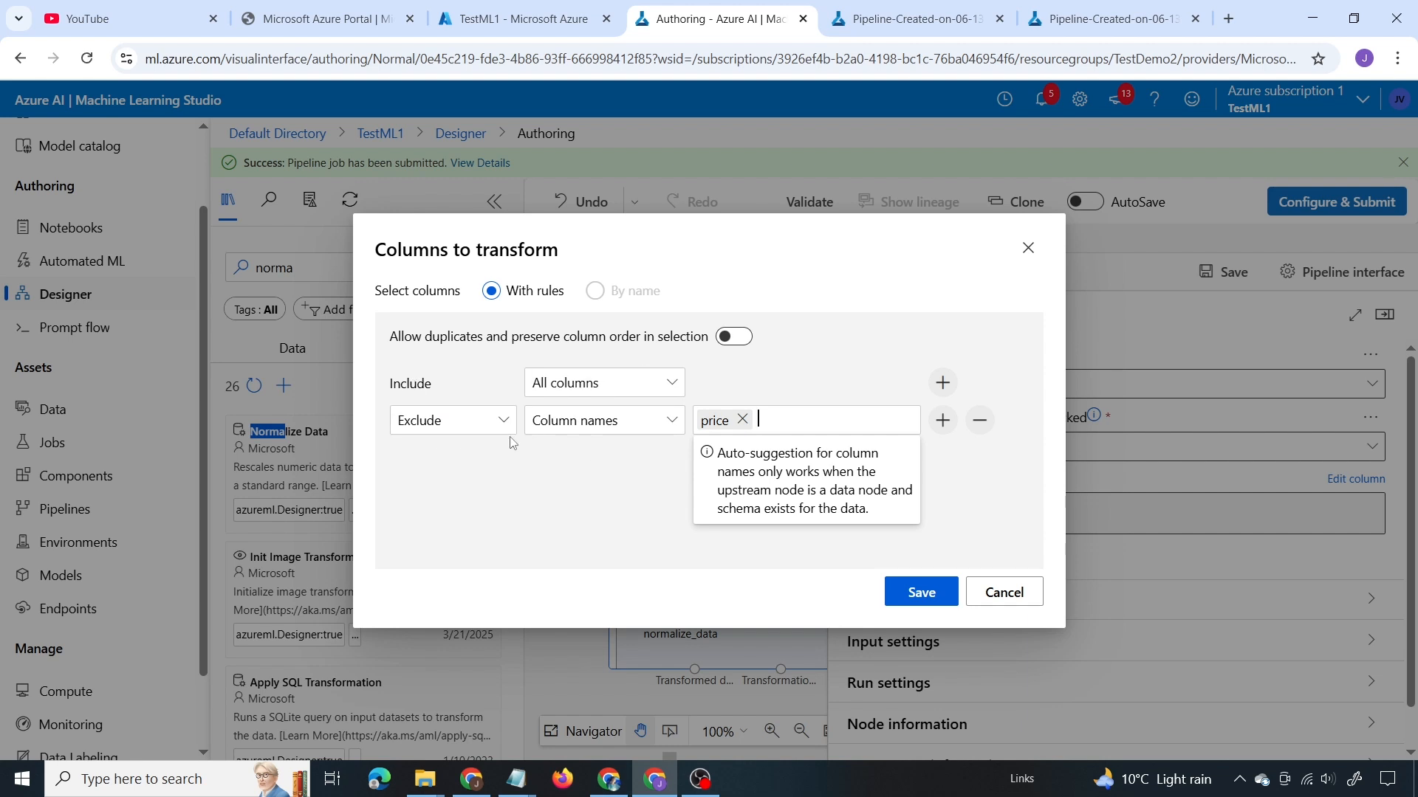
{"action": "left_click", "coordinate": [923, 599]}
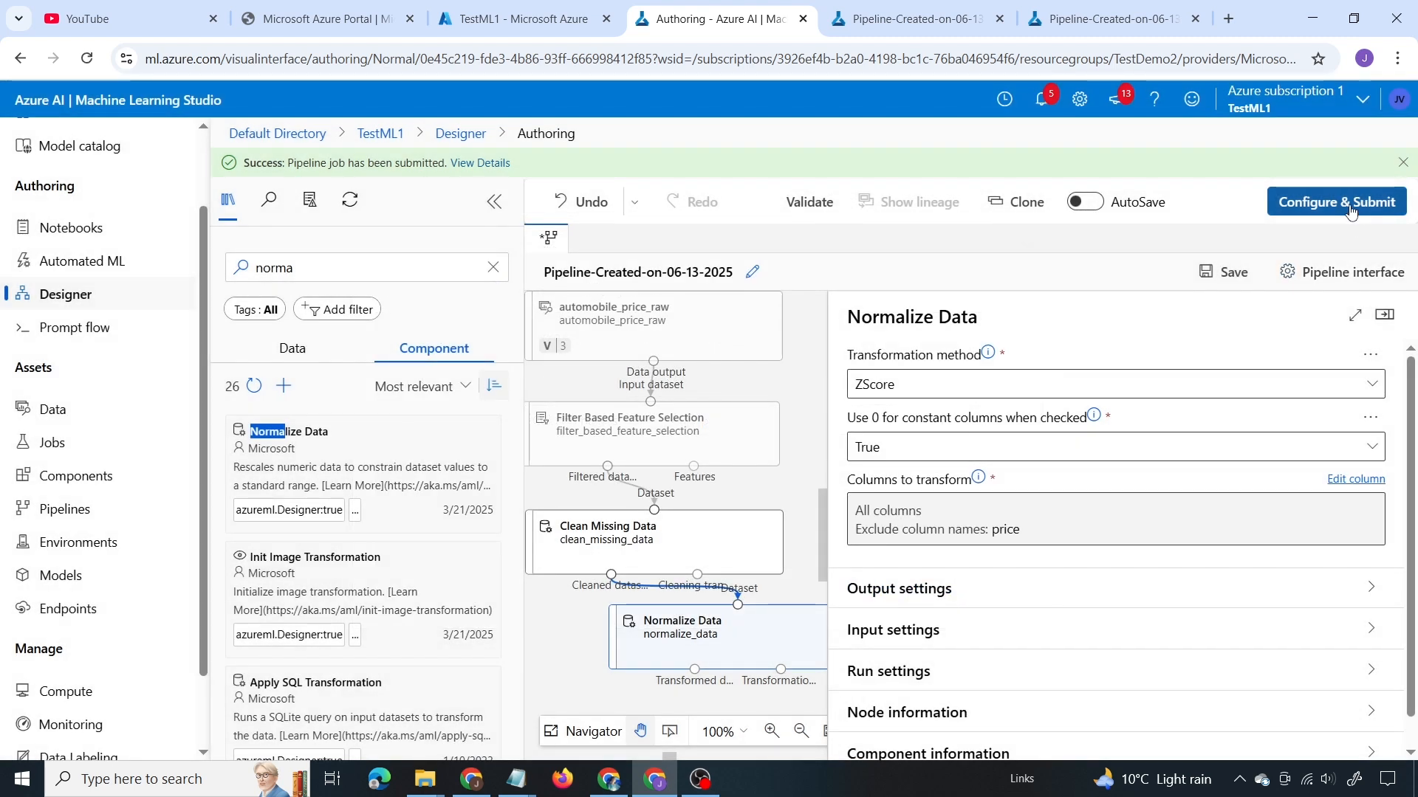
Submit the pipeline including Normalize Data and open the new job's details in a separate browser tab.
{"action": "left_click", "coordinate": [1350, 212]}
{"action": "left_click", "coordinate": [897, 732]}
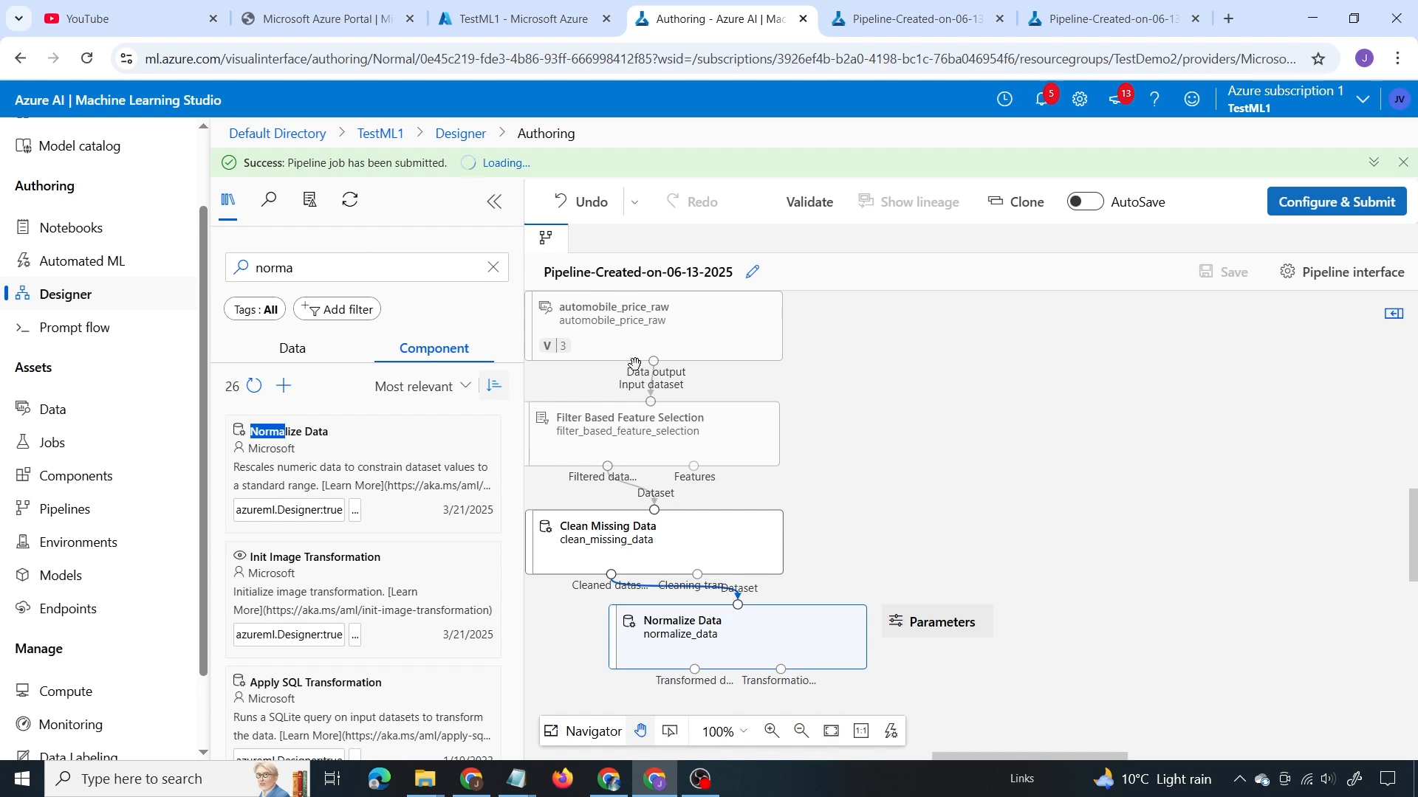
{"action": "right_click", "coordinate": [504, 163]}
{"action": "left_click", "coordinate": [508, 179]}
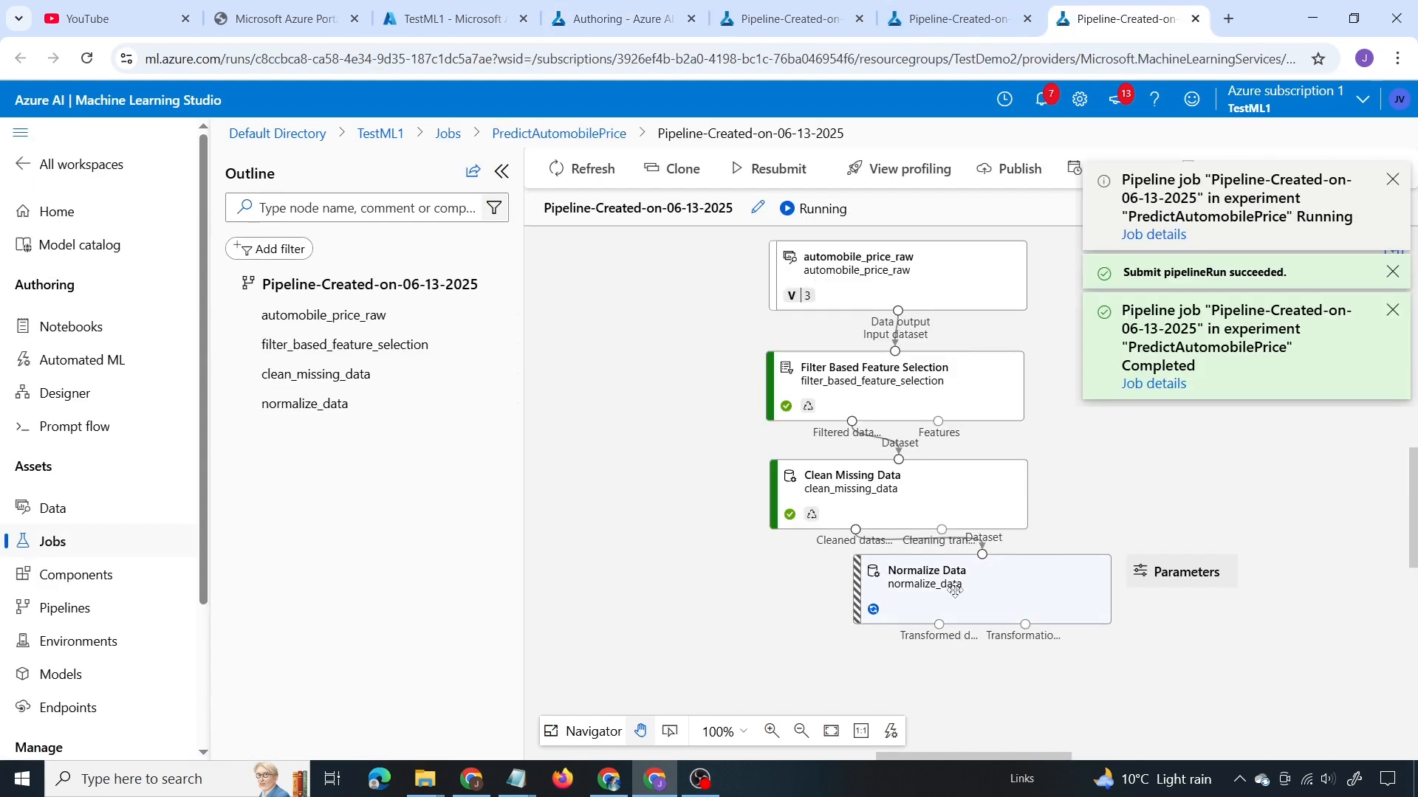
Preview the transformed dataset of Normalize Data in the completed job and examine the normalized columns.
{"action": "right_click", "coordinate": [917, 586]}
{"action": "mouse_move", "coordinate": [842, 506]}
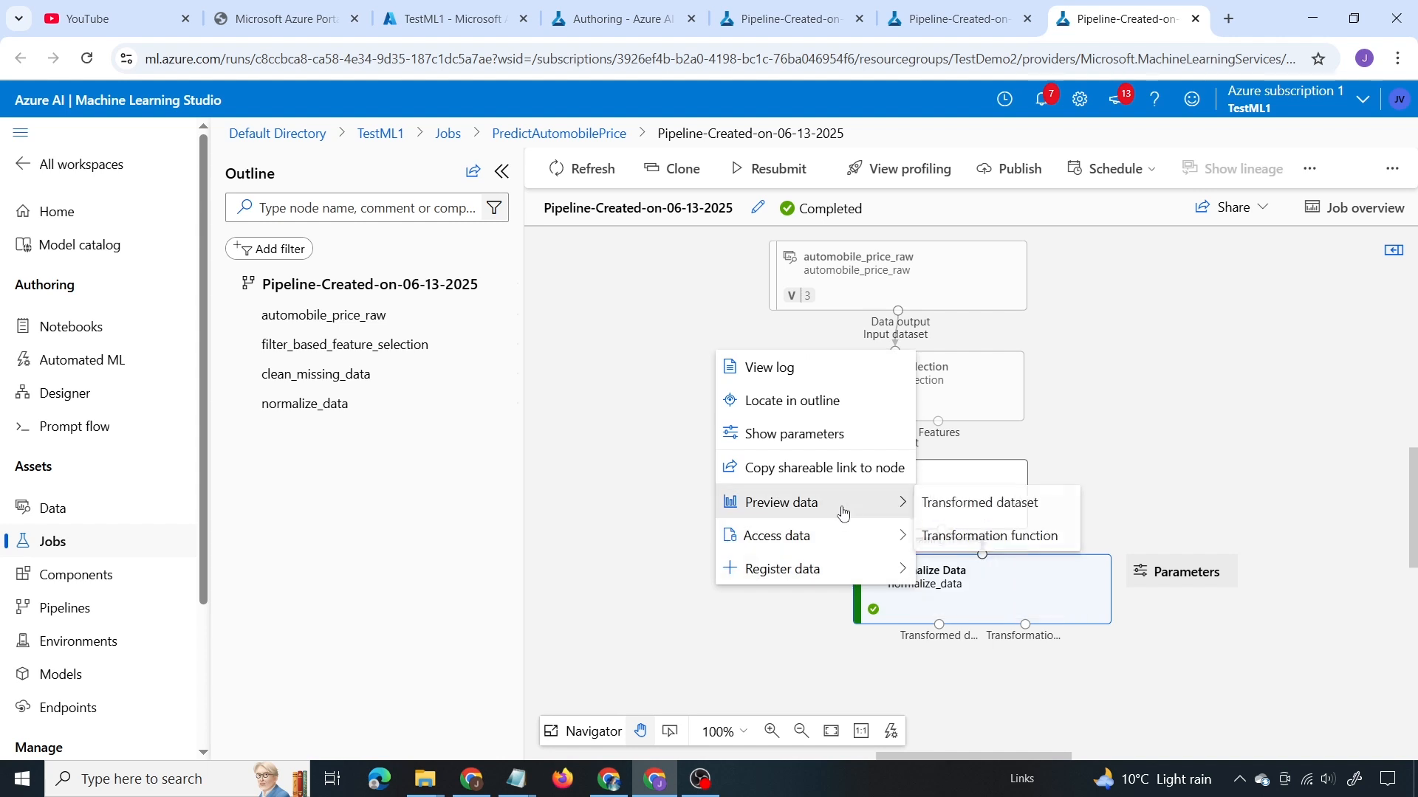
{"action": "left_click", "coordinate": [951, 509]}
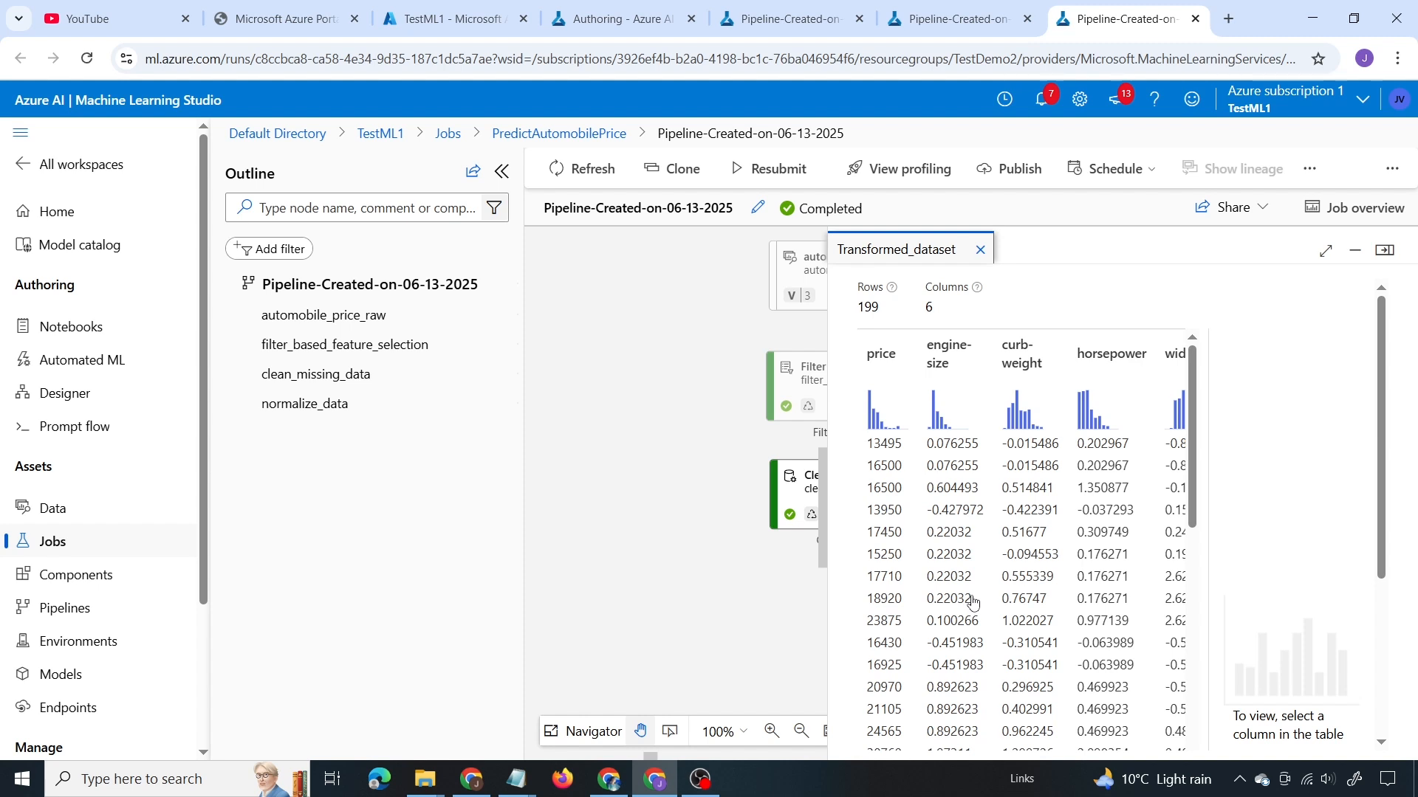
{"action": "scroll", "coordinate": [973, 602], "scroll_direction": "down", "scroll_amount": 5}
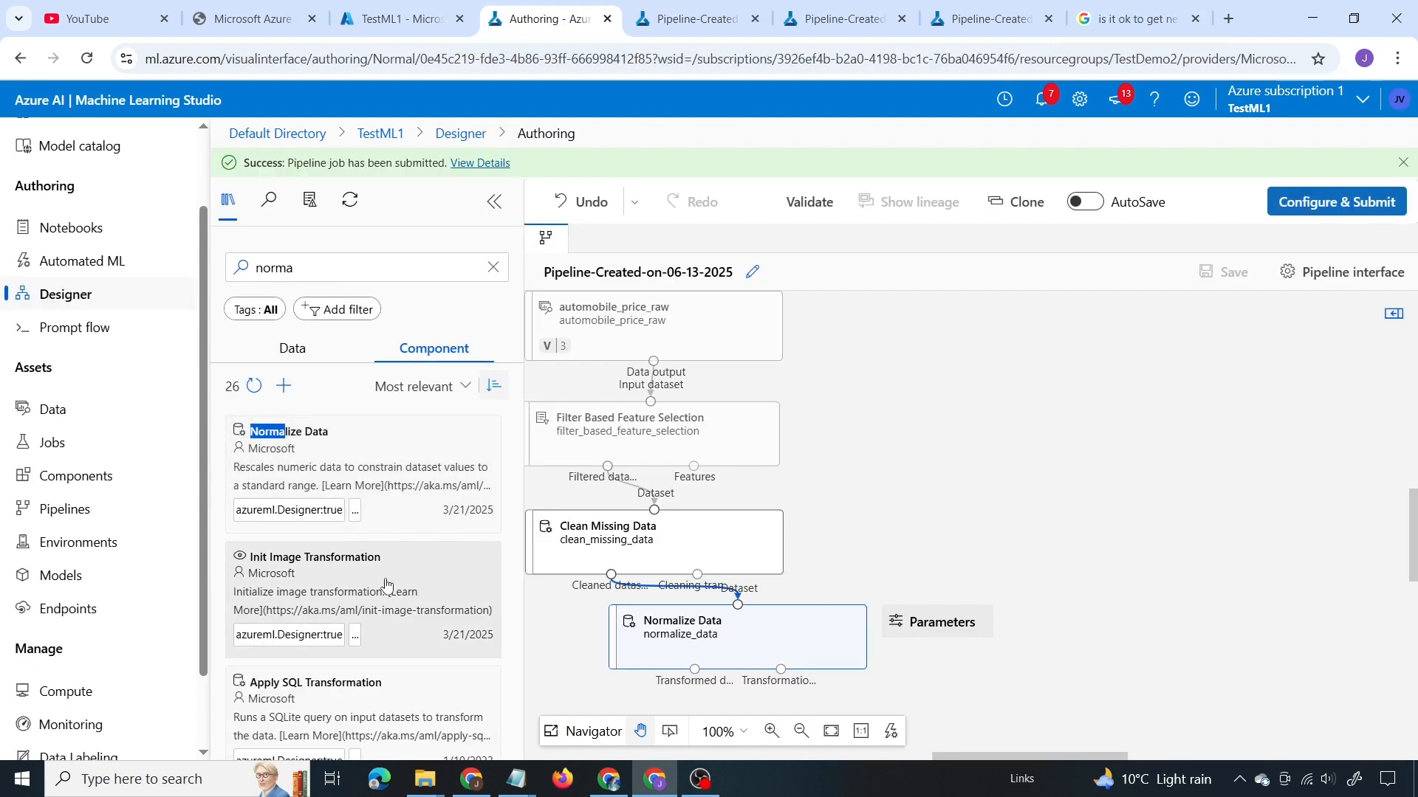
Add the Split Data component to the pipeline draft and feed it the transformed dataset from Normalize Data.
{"action": "mouse_move", "coordinate": [381, 584]}
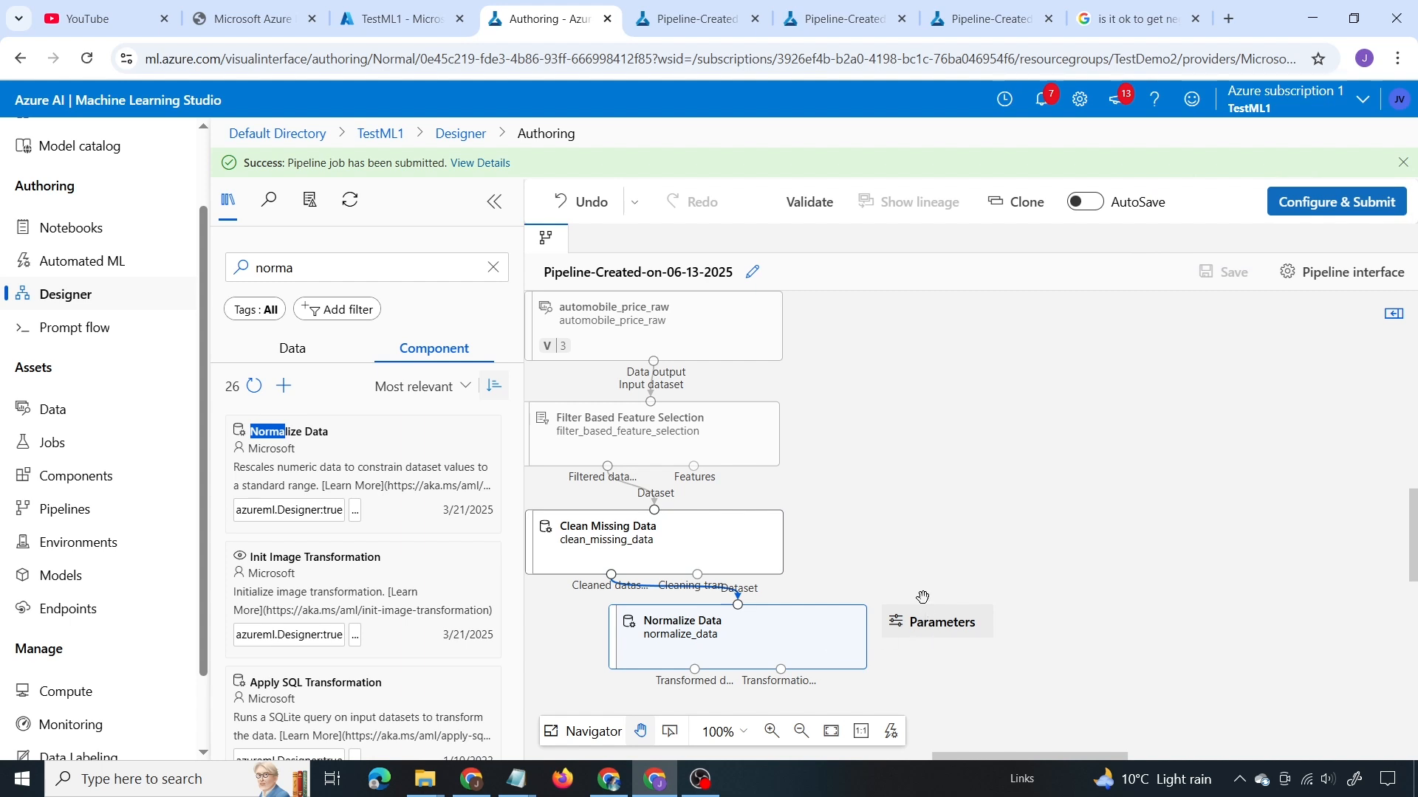
{"action": "scroll", "coordinate": [923, 597], "scroll_direction": "down", "scroll_amount": 1}
{"action": "left_click", "coordinate": [494, 268]}
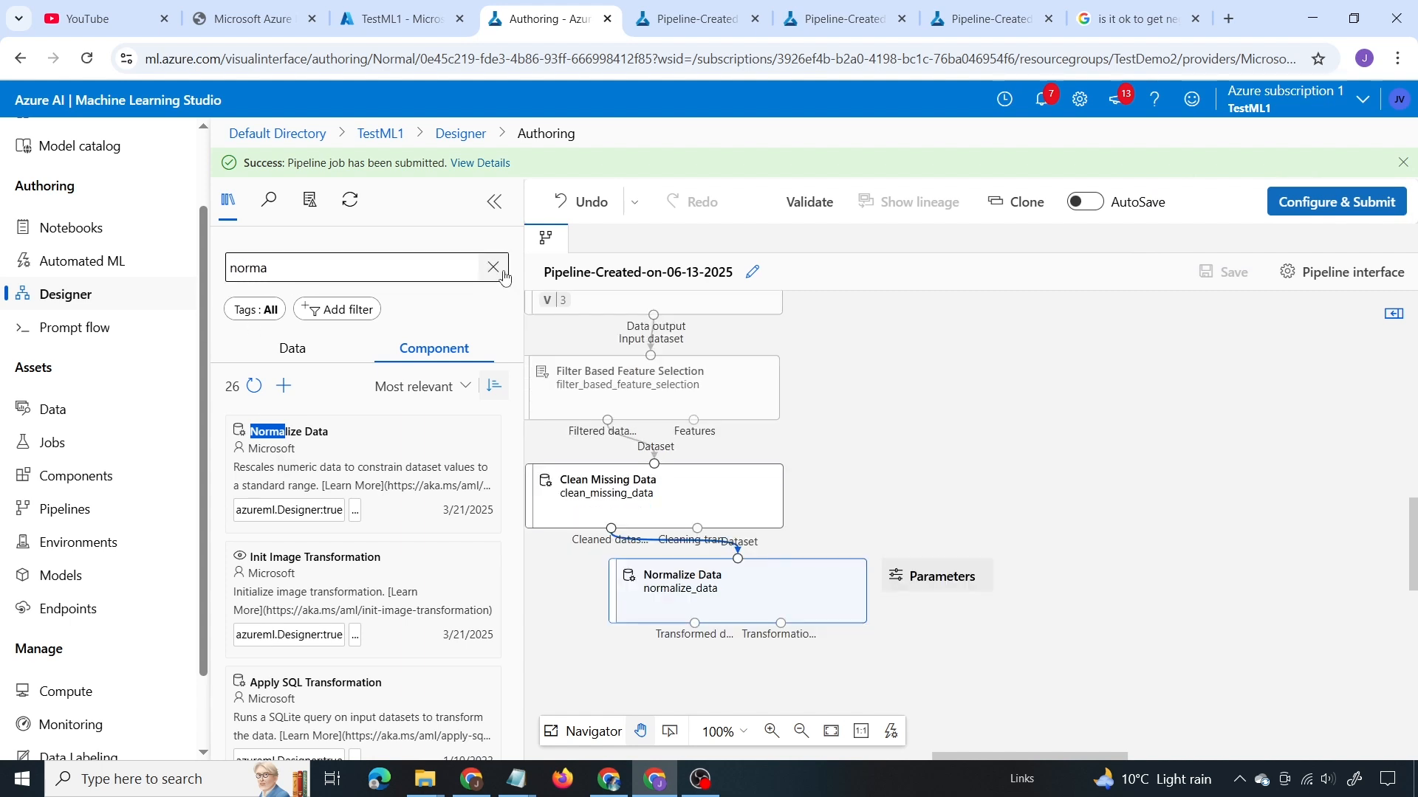
{"action": "left_click", "coordinate": [367, 271]}
{"action": "type", "text": "spli"}
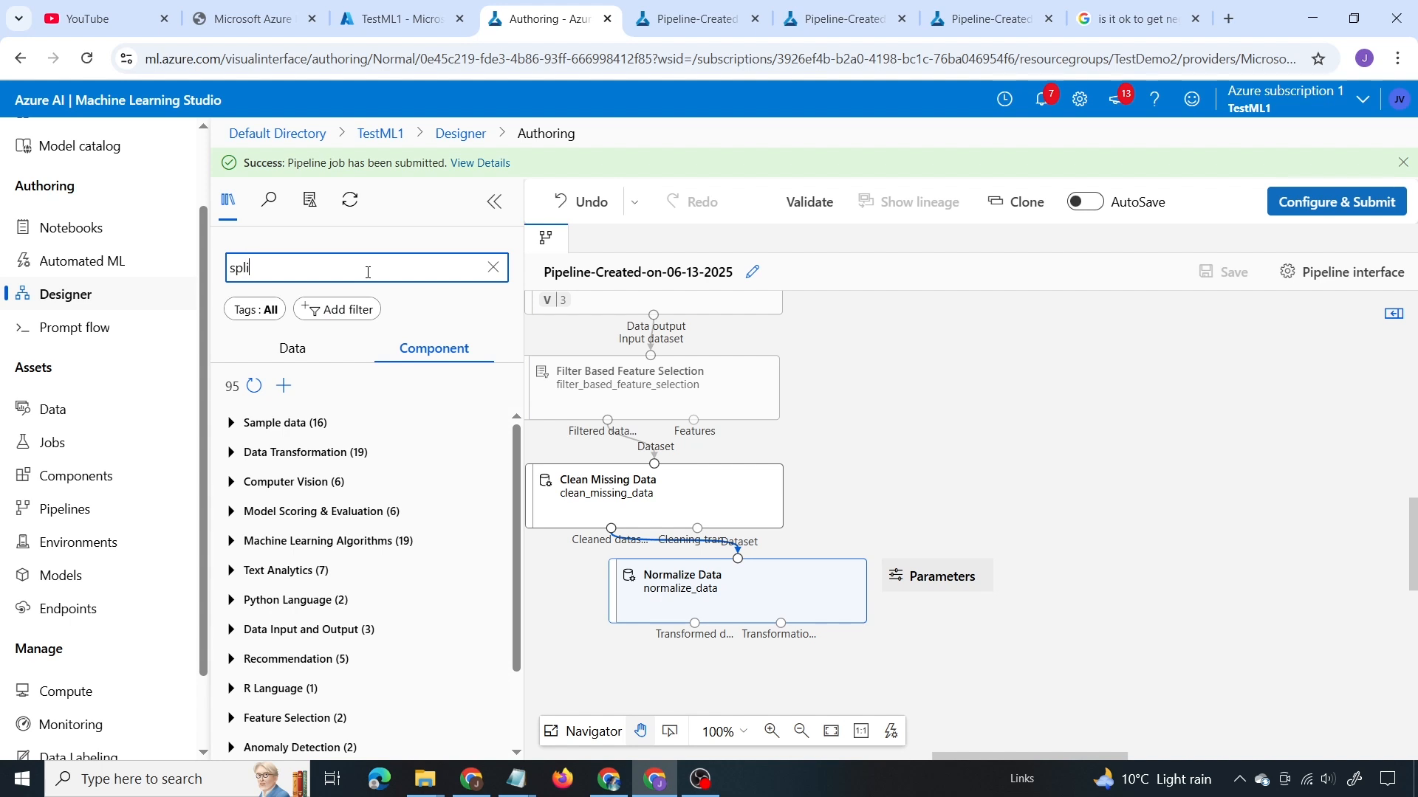
{"action": "type", "text": "t data"}
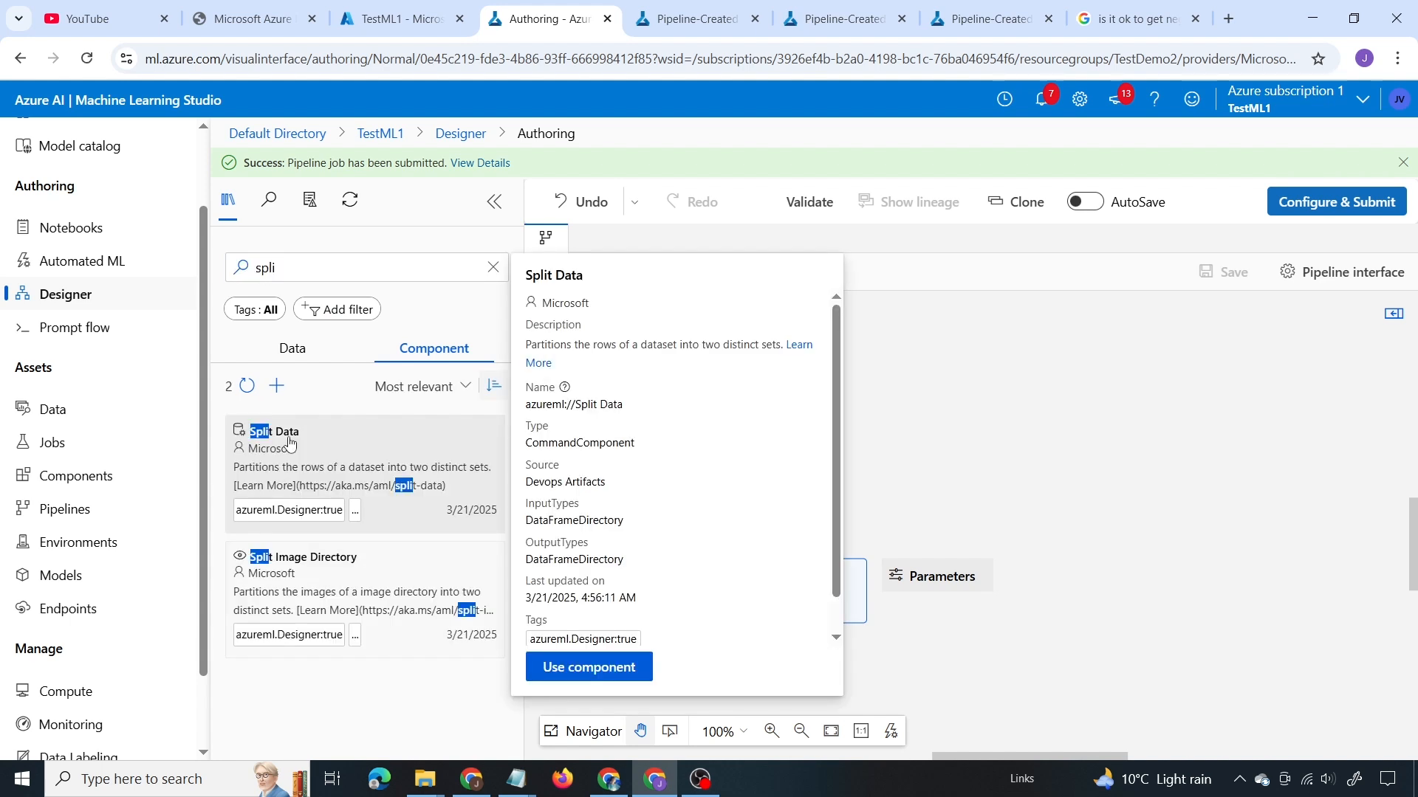
{"action": "left_click", "coordinate": [589, 666]}
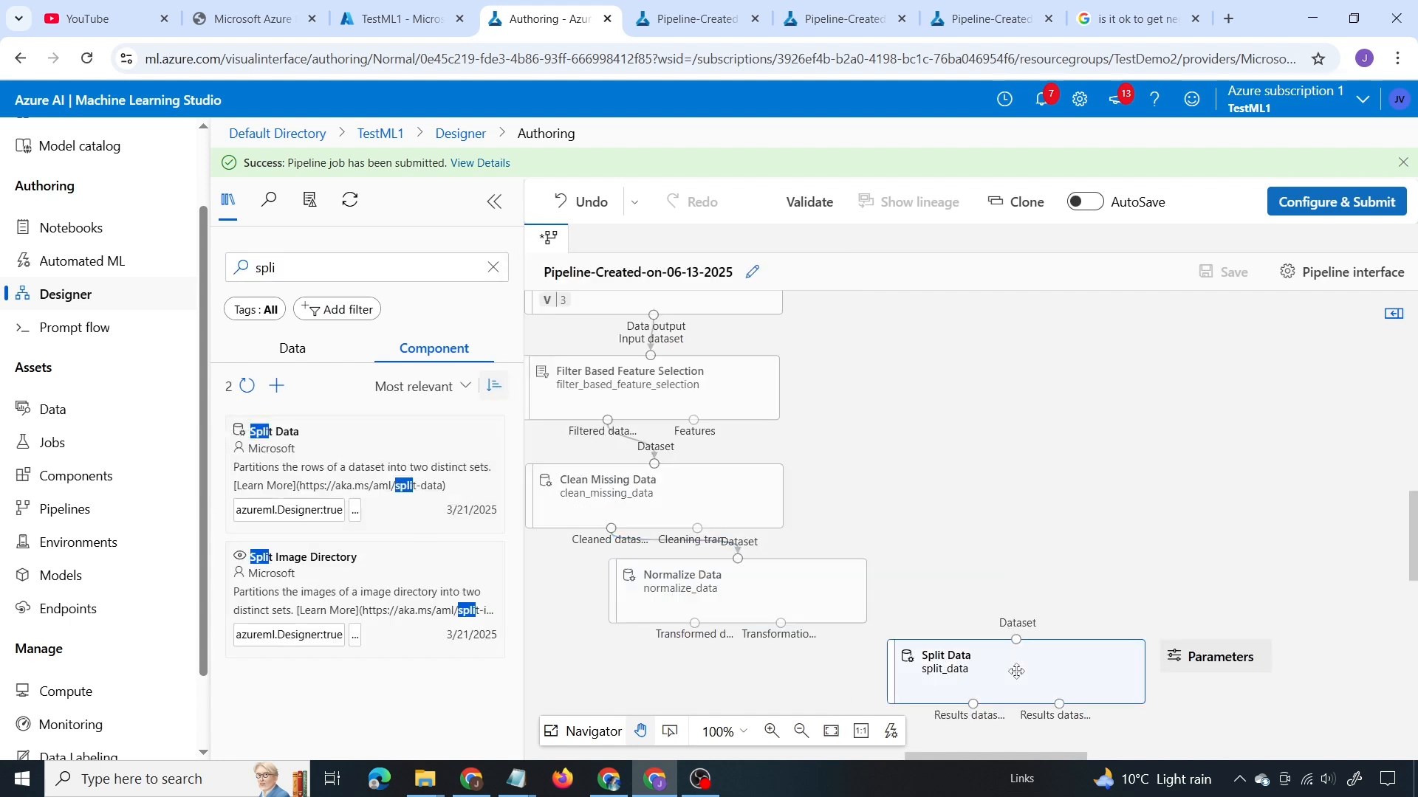
{"action": "mouse_move", "coordinate": [696, 632]}
{"action": "left_mouse_down"}
{"action": "mouse_move", "coordinate": [720, 644]}
{"action": "mouse_move", "coordinate": [932, 617]}
{"action": "mouse_move", "coordinate": [1016, 636]}
{"action": "left_mouse_up"}
Set Split Data's fraction of rows in the first output dataset to 0.8.
{"action": "left_click", "coordinate": [982, 668]}
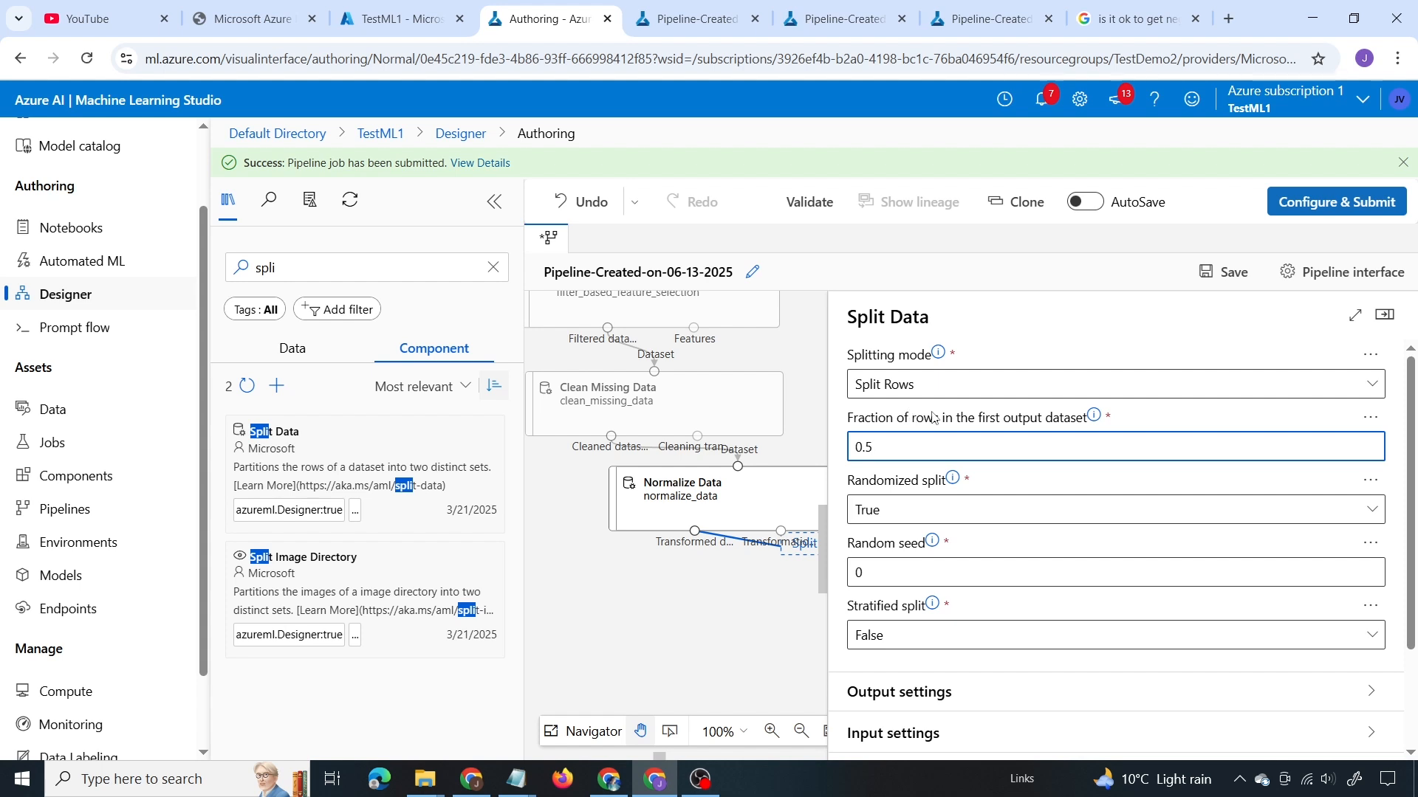
{"action": "left_click_drag", "start_coordinate": [885, 443], "coordinate": [842, 458]}
{"action": "type", "text": "0"}
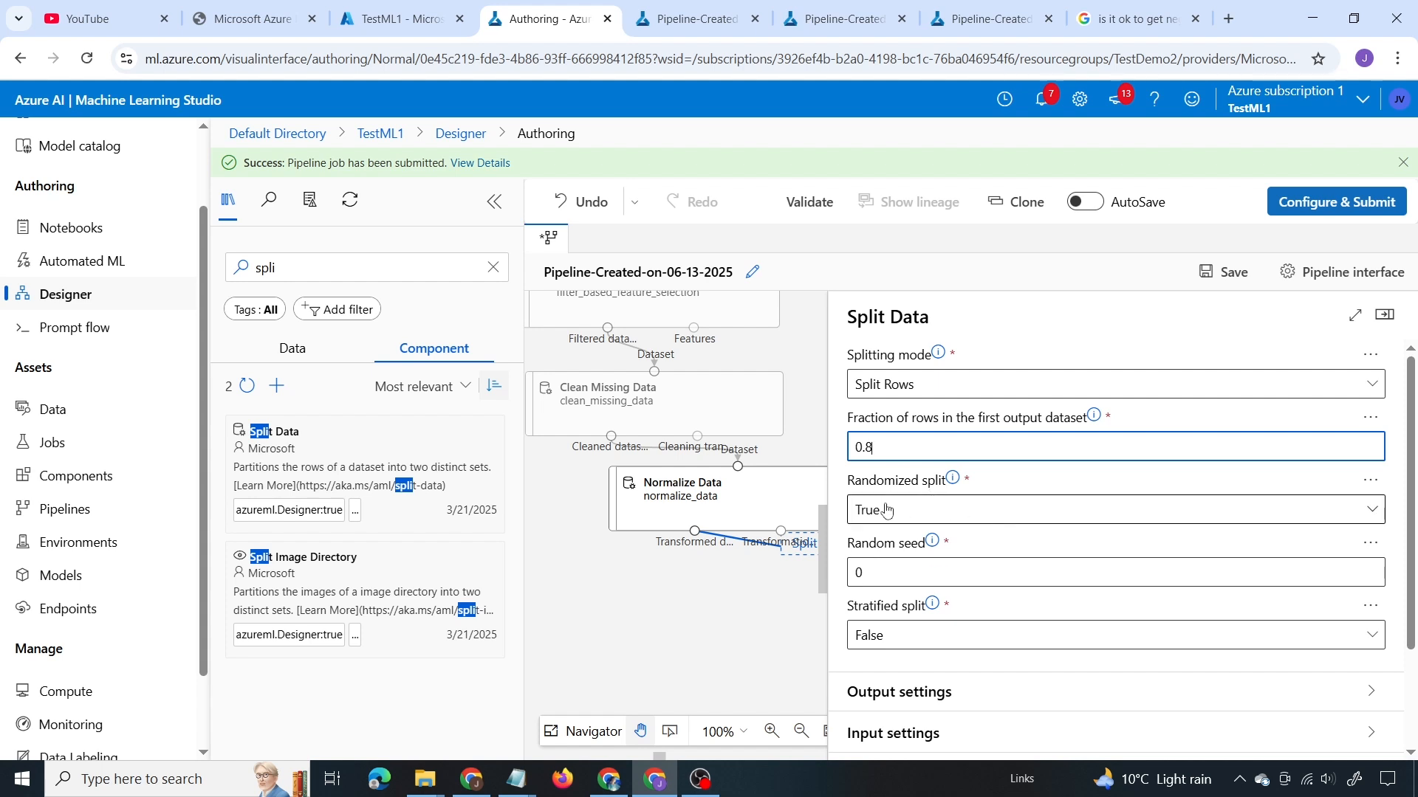
Add the Train Model component and connect Split Data's first results dataset to its dataset input.
{"action": "left_click", "coordinate": [363, 271]}
{"action": "key", "text": "BackSpace"}
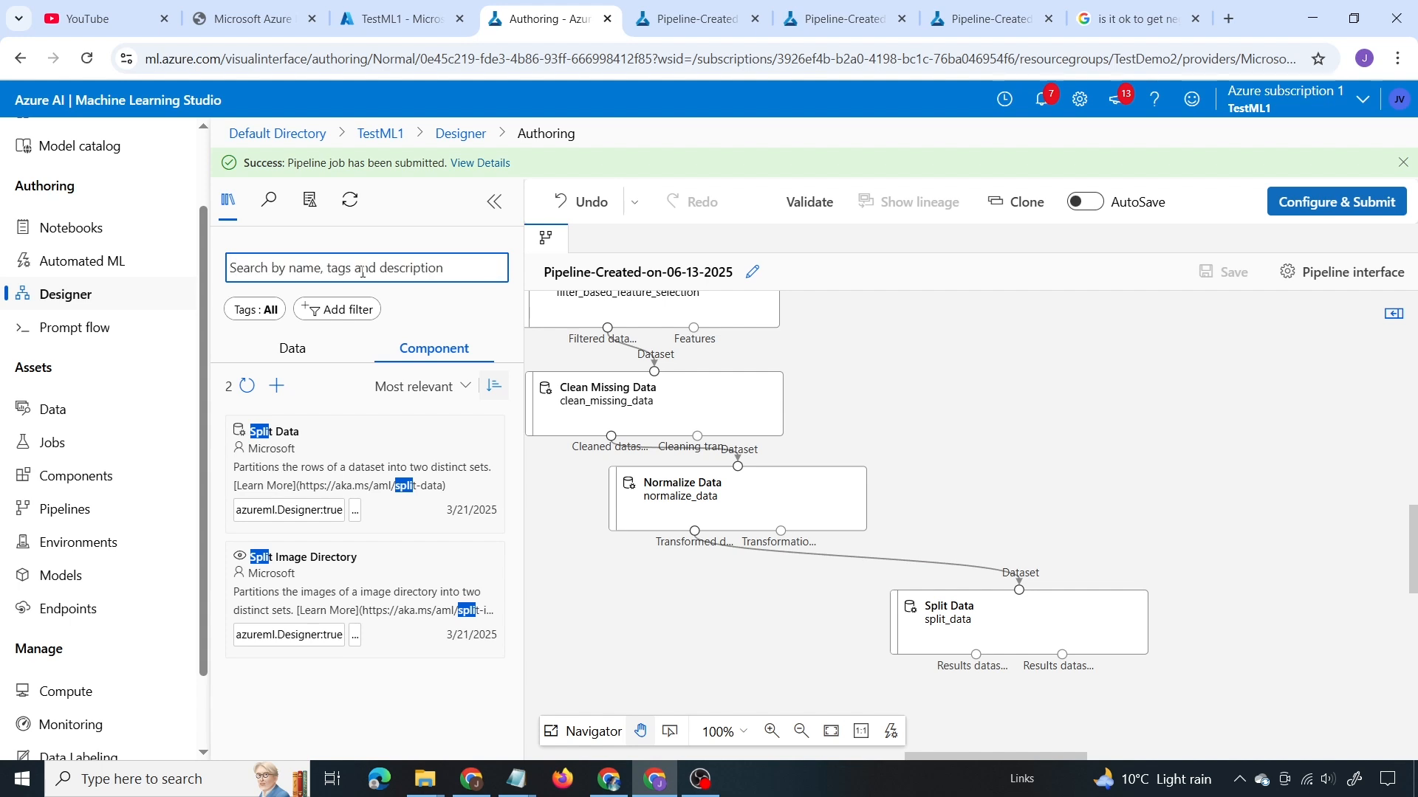
{"action": "type", "text": "train"}
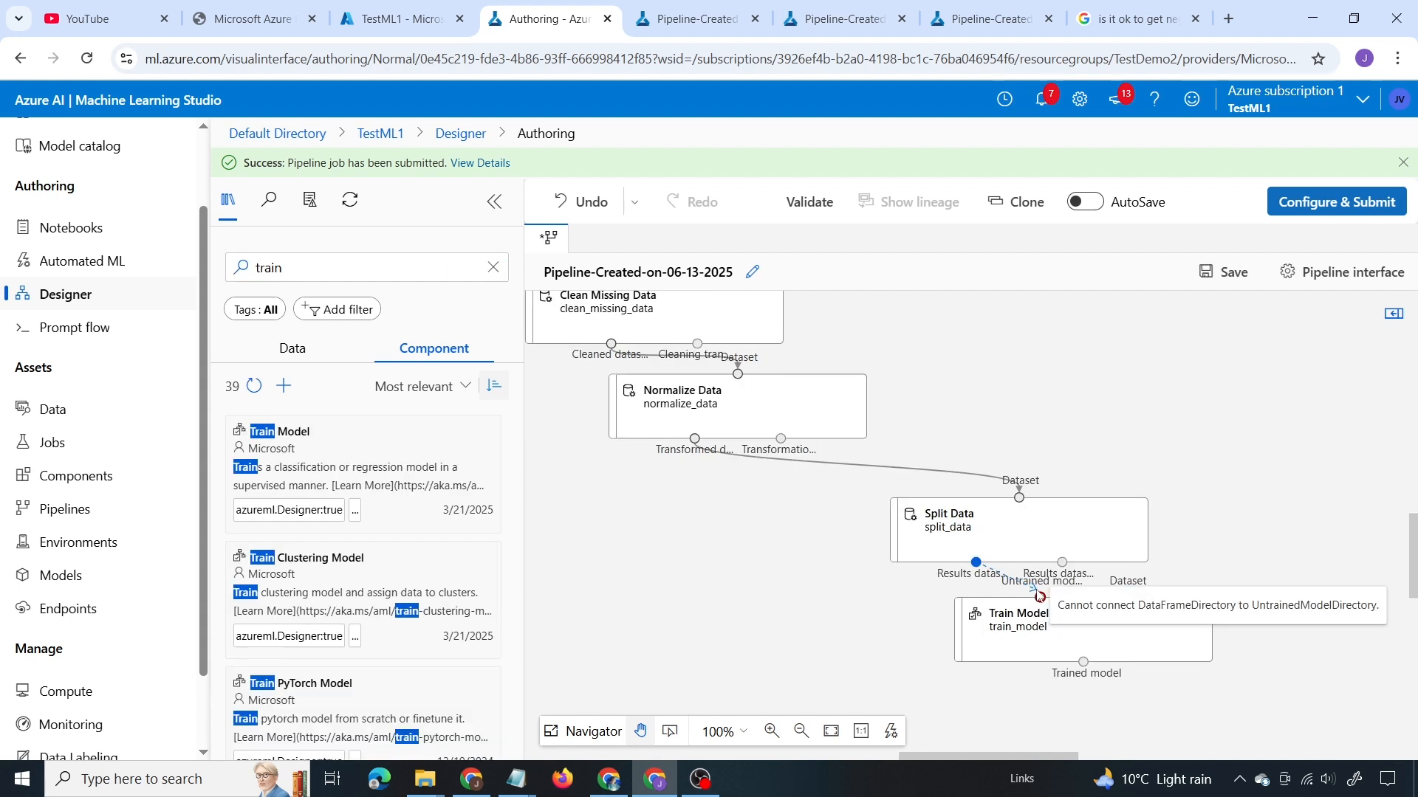
{"action": "left_click_drag", "start_coordinate": [1033, 597], "coordinate": [1041, 598]}
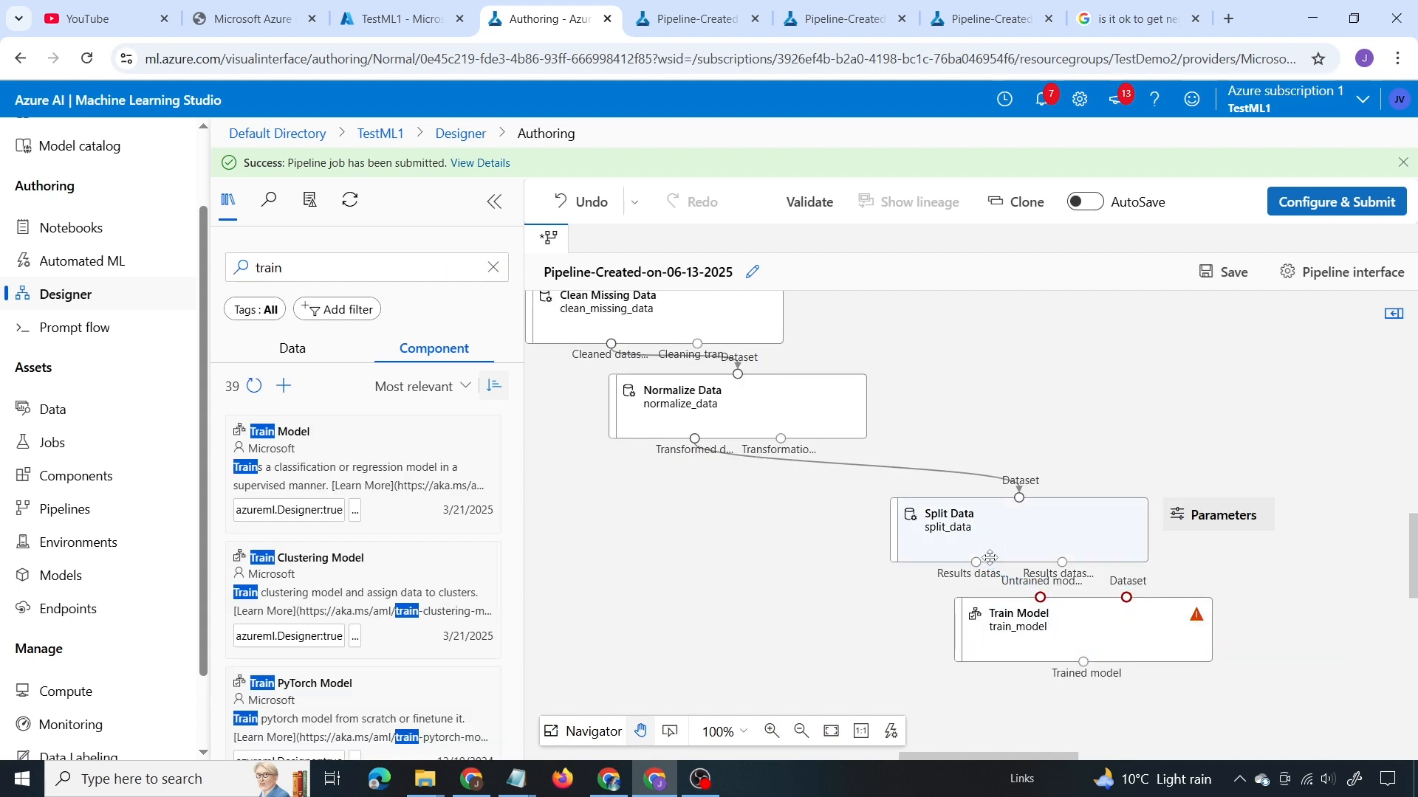
{"action": "left_click_drag", "start_coordinate": [976, 563], "coordinate": [1030, 596]}
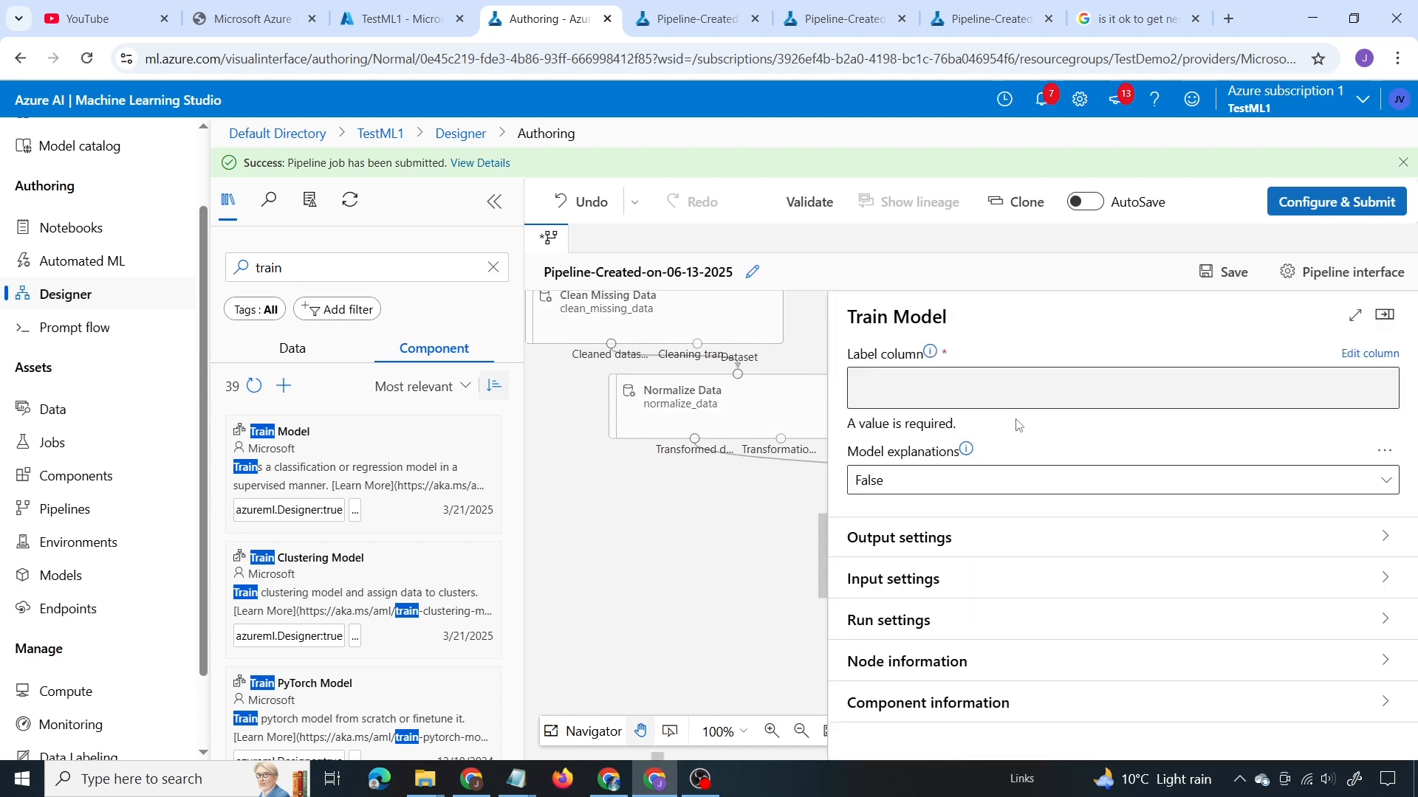
Set Train Model's label column to the column name price and save the pipeline.
{"action": "left_click", "coordinate": [1349, 353]}
{"action": "left_click", "coordinate": [895, 297]}
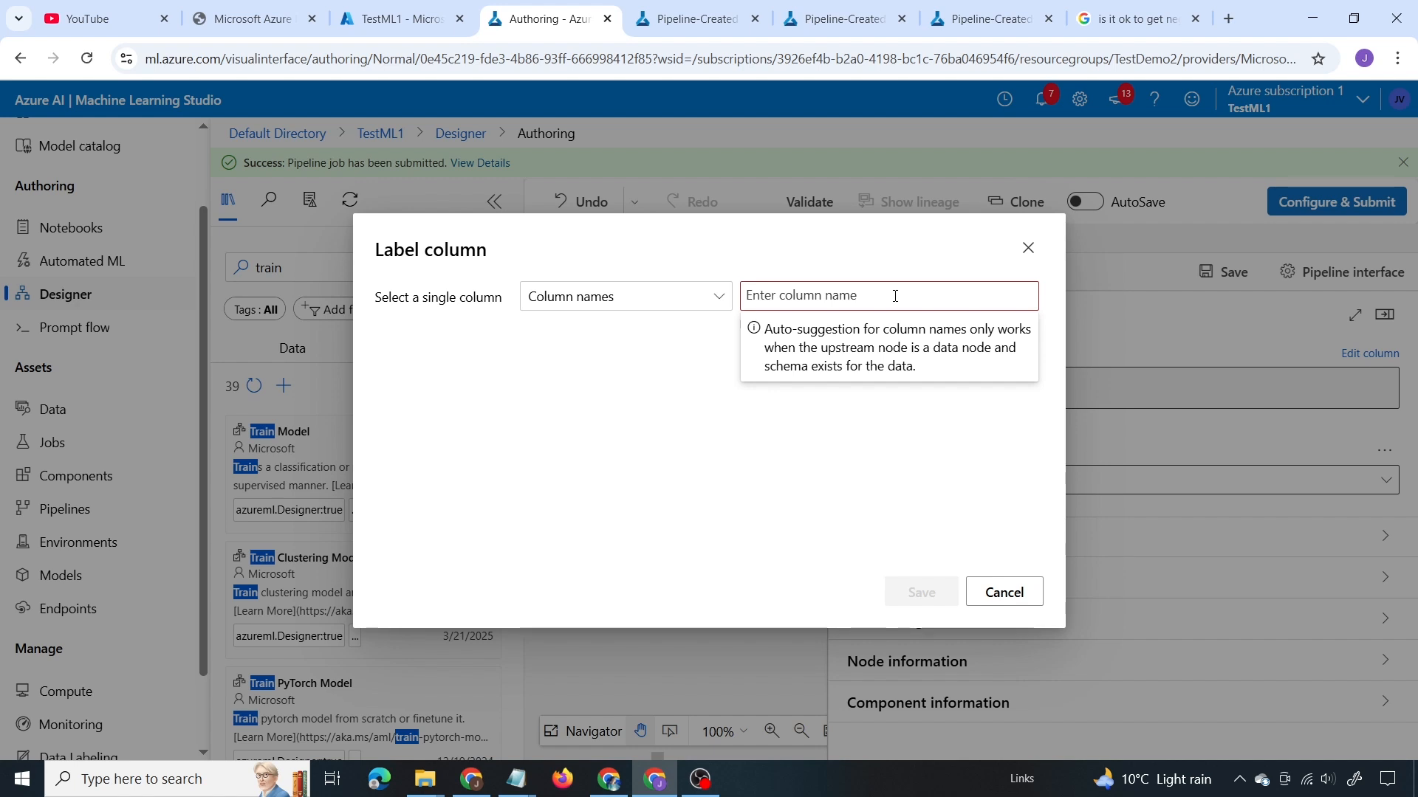
{"action": "type", "text": "price"}
{"action": "key", "text": "Return"}
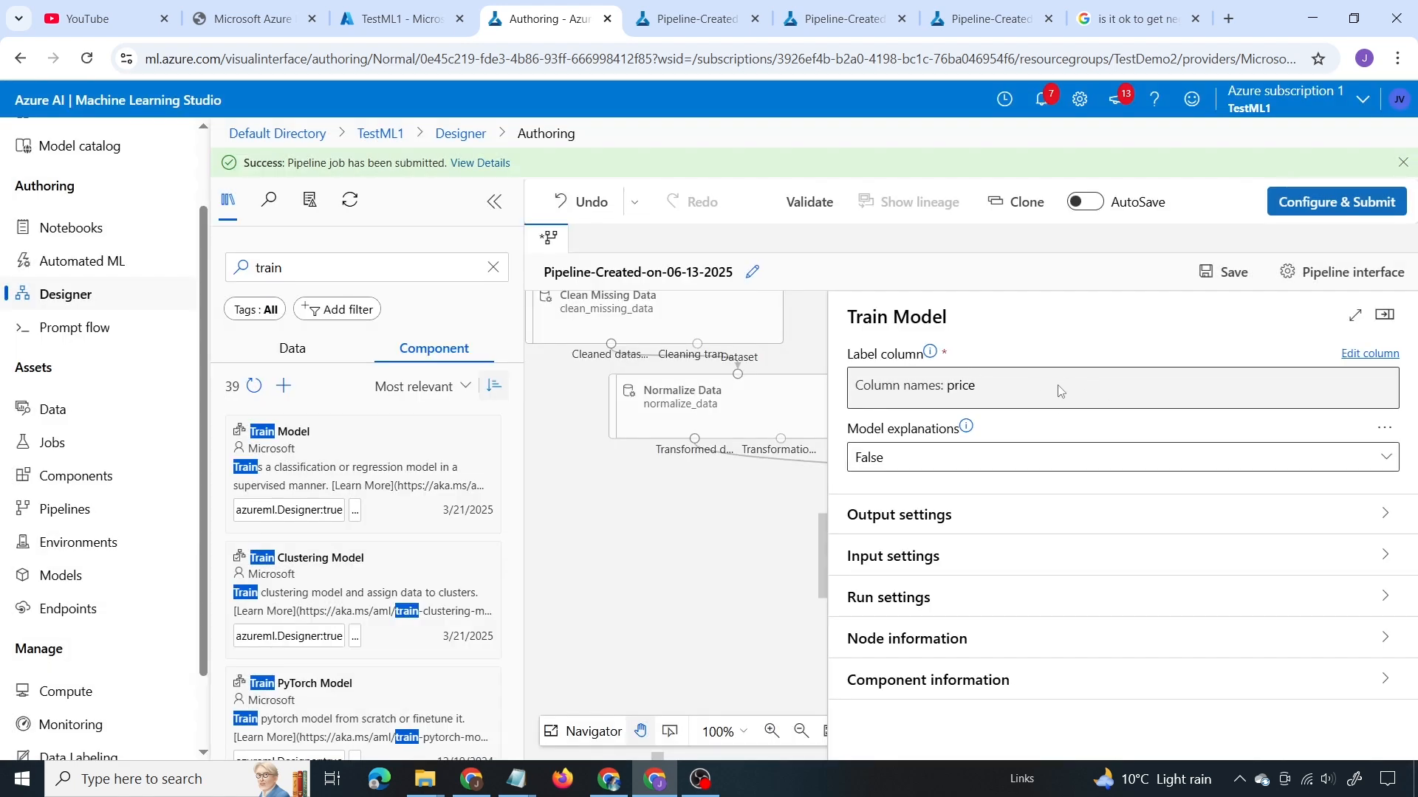
{"action": "left_click", "coordinate": [1208, 282]}
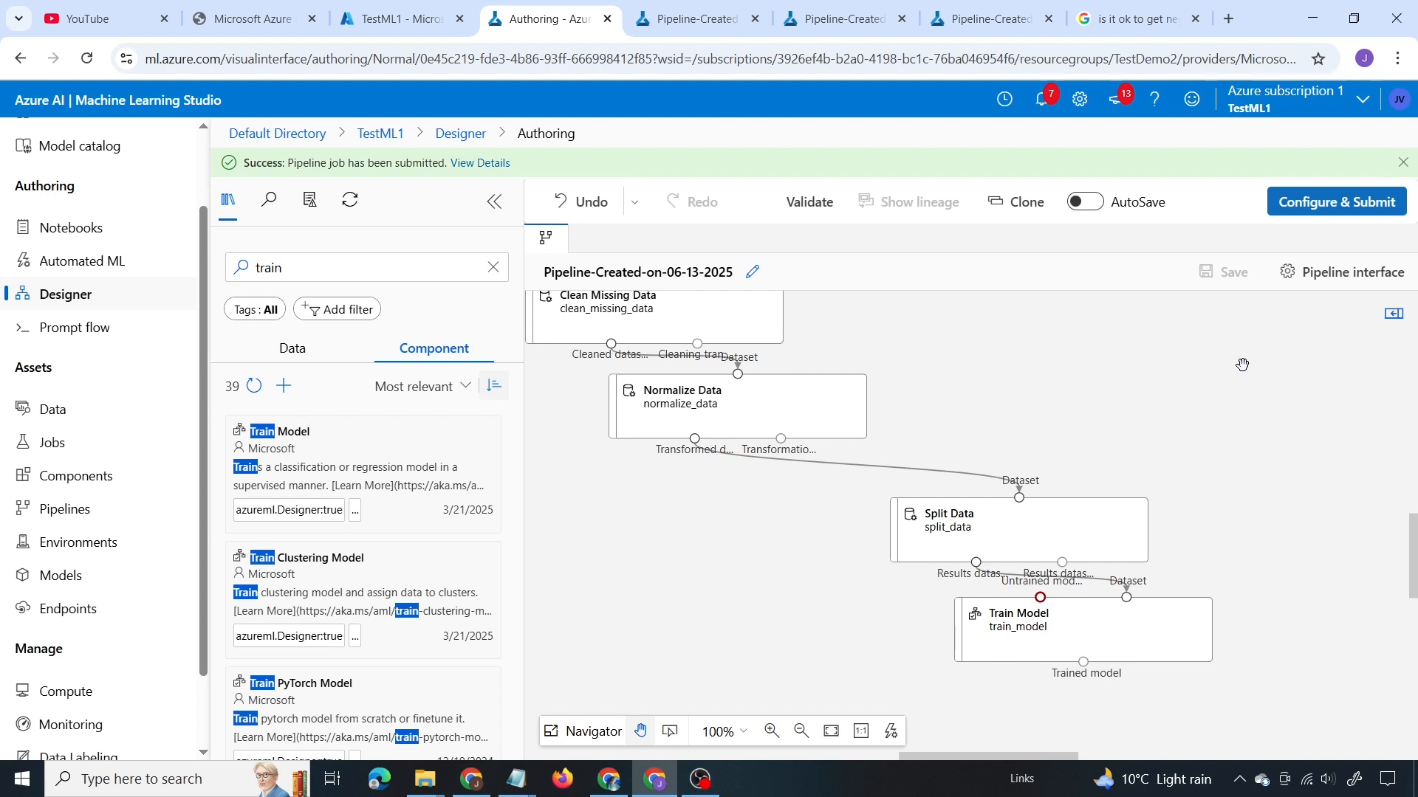
Add the Linear Regression component and connect its untrained model output to Train Model.
{"action": "double_click", "coordinate": [244, 267]}
{"action": "key", "text": "BackSpace"}
{"action": "type", "text": "regre"}
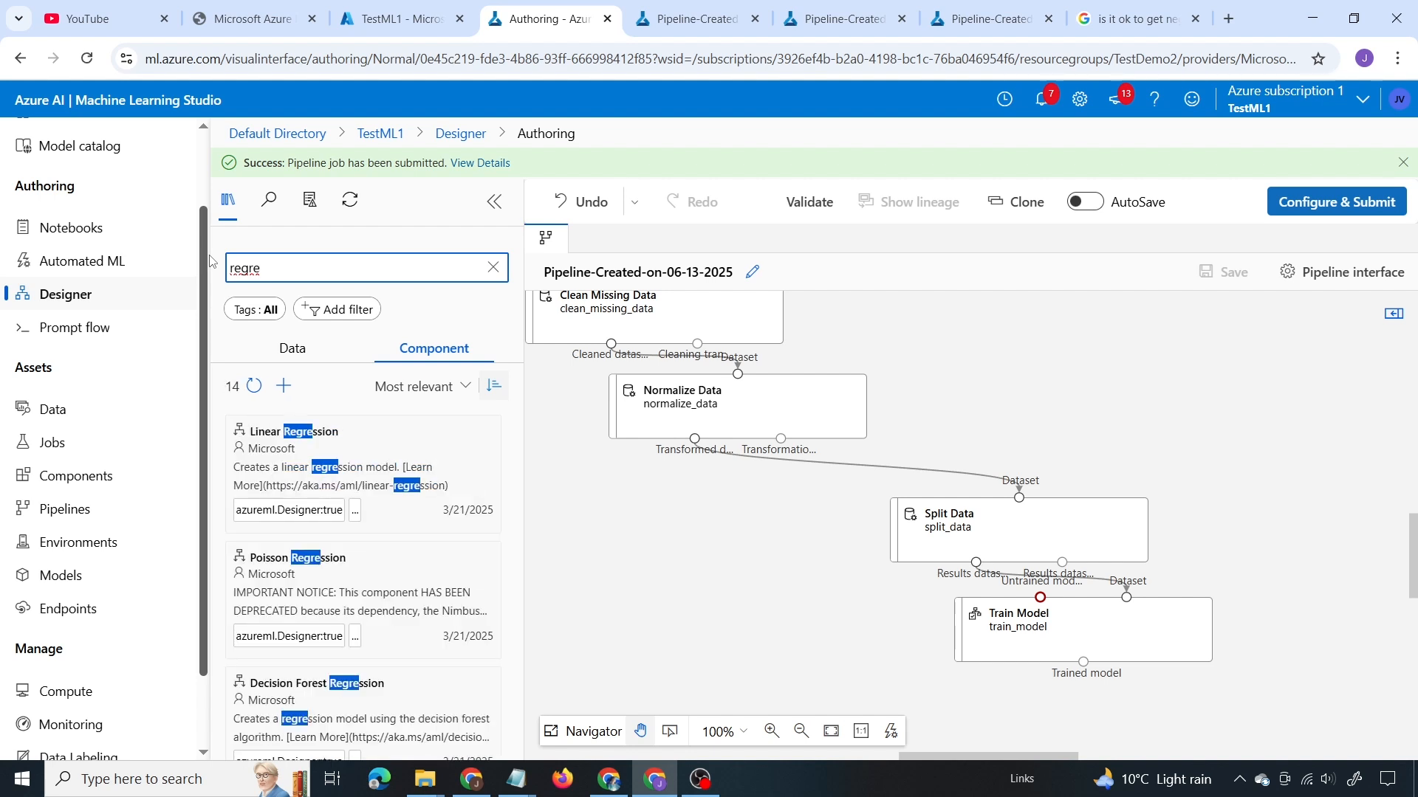
{"action": "left_click", "coordinate": [290, 456]}
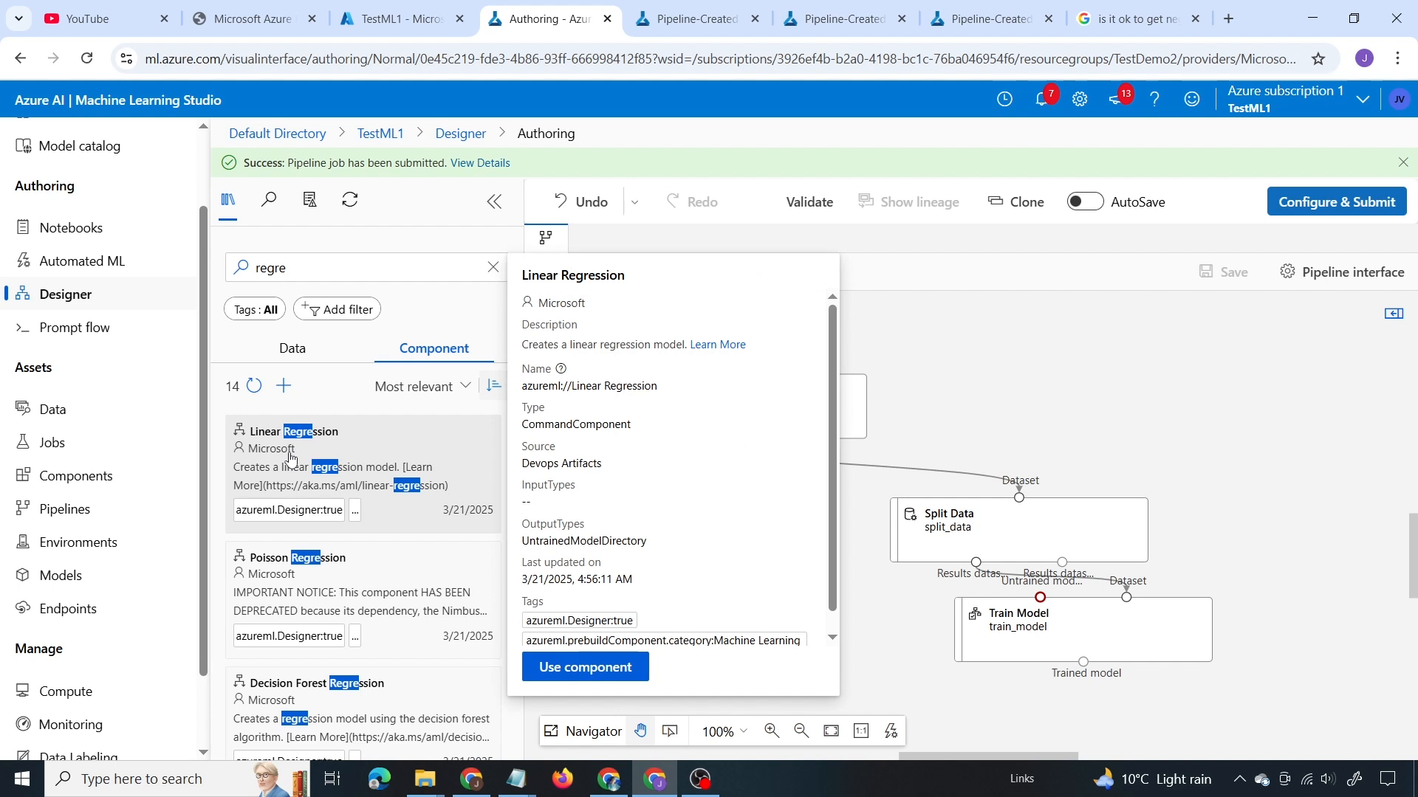
{"action": "left_click_drag", "start_coordinate": [290, 456], "coordinate": [749, 597]}
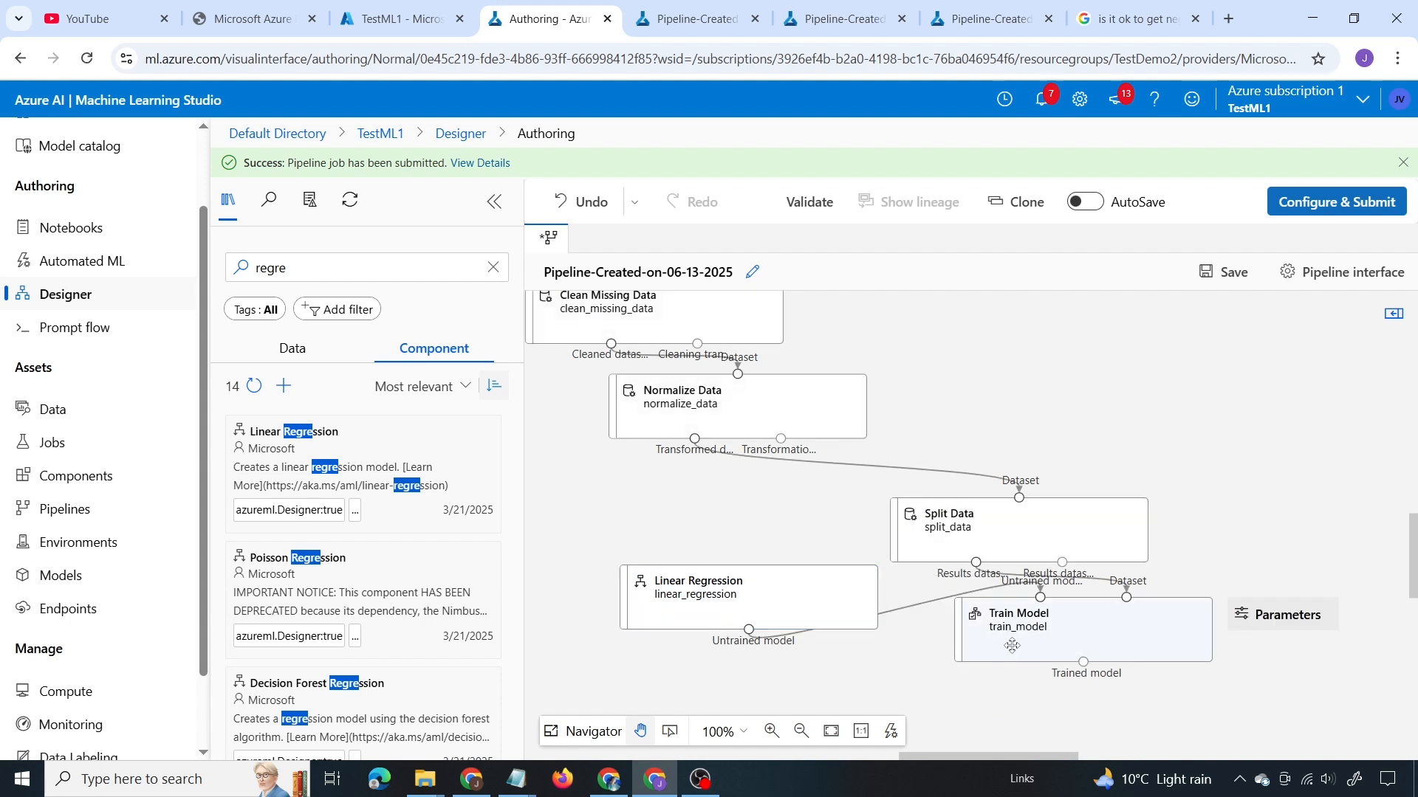
{"action": "left_click", "coordinate": [1037, 613]}
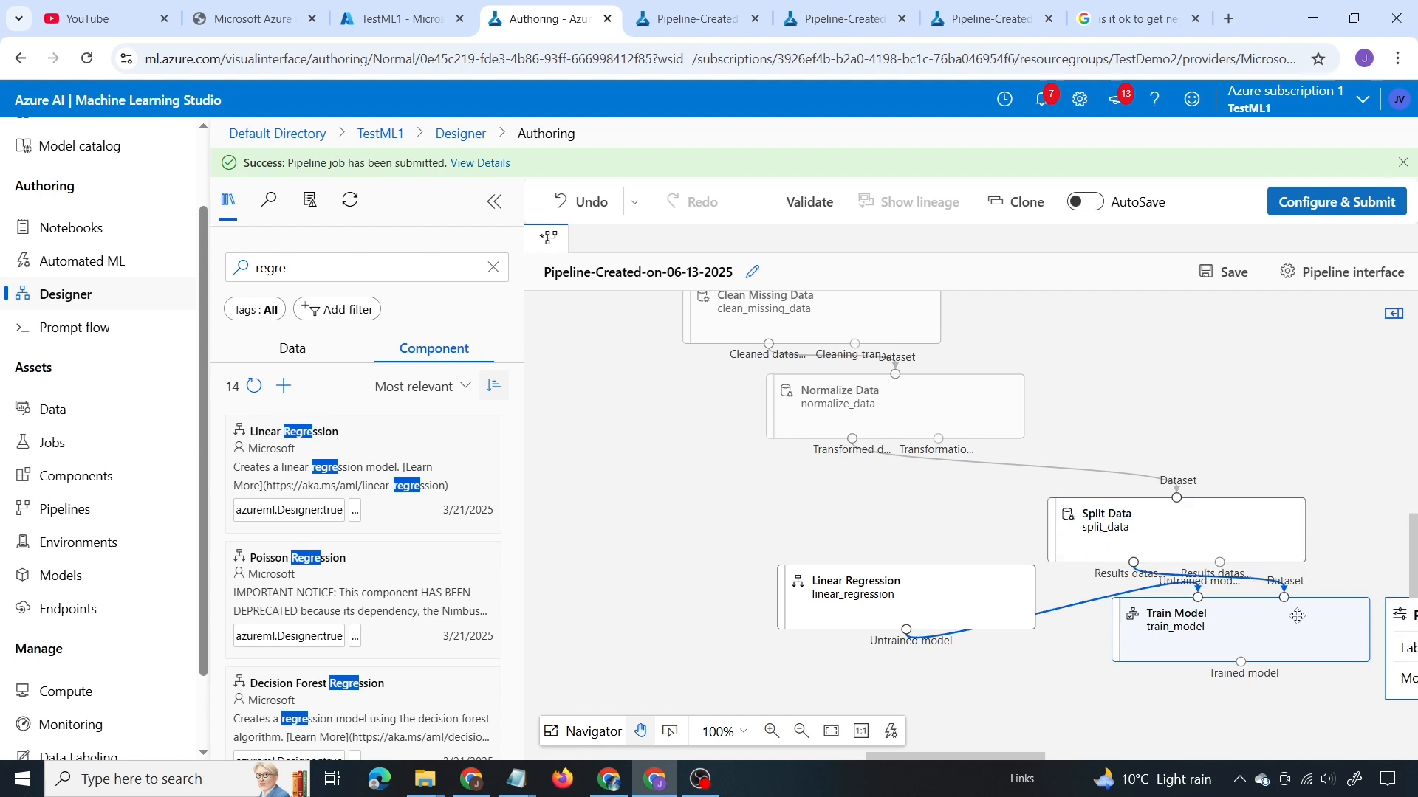
Add the Score Model component and connect the trained model and Split Data's second results dataset to it.
{"action": "scroll", "coordinate": [713, 532], "scroll_direction": "down", "scroll_amount": 2}
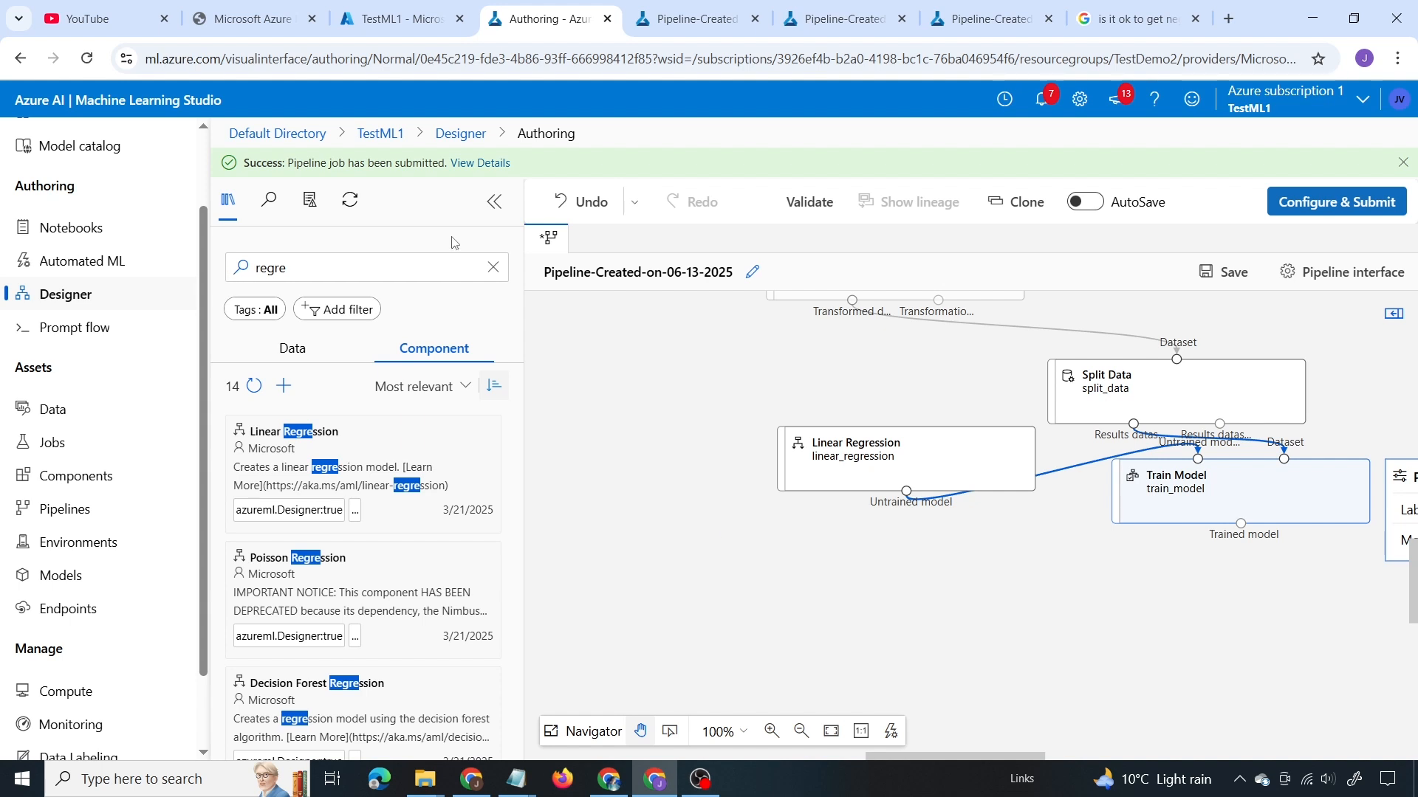
{"action": "left_click", "coordinate": [493, 268]}
{"action": "type", "text": "score"}
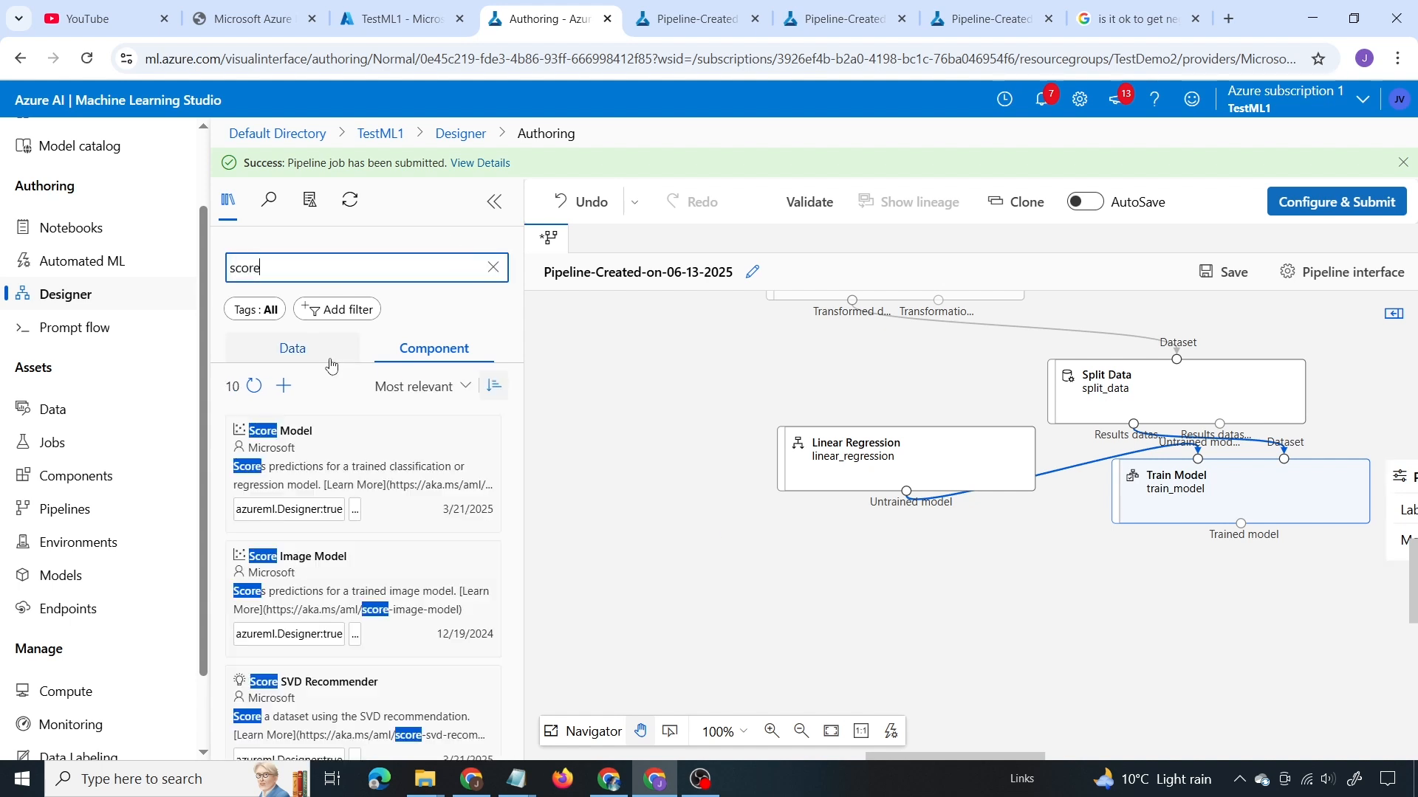
{"action": "mouse_move", "coordinate": [327, 463]}
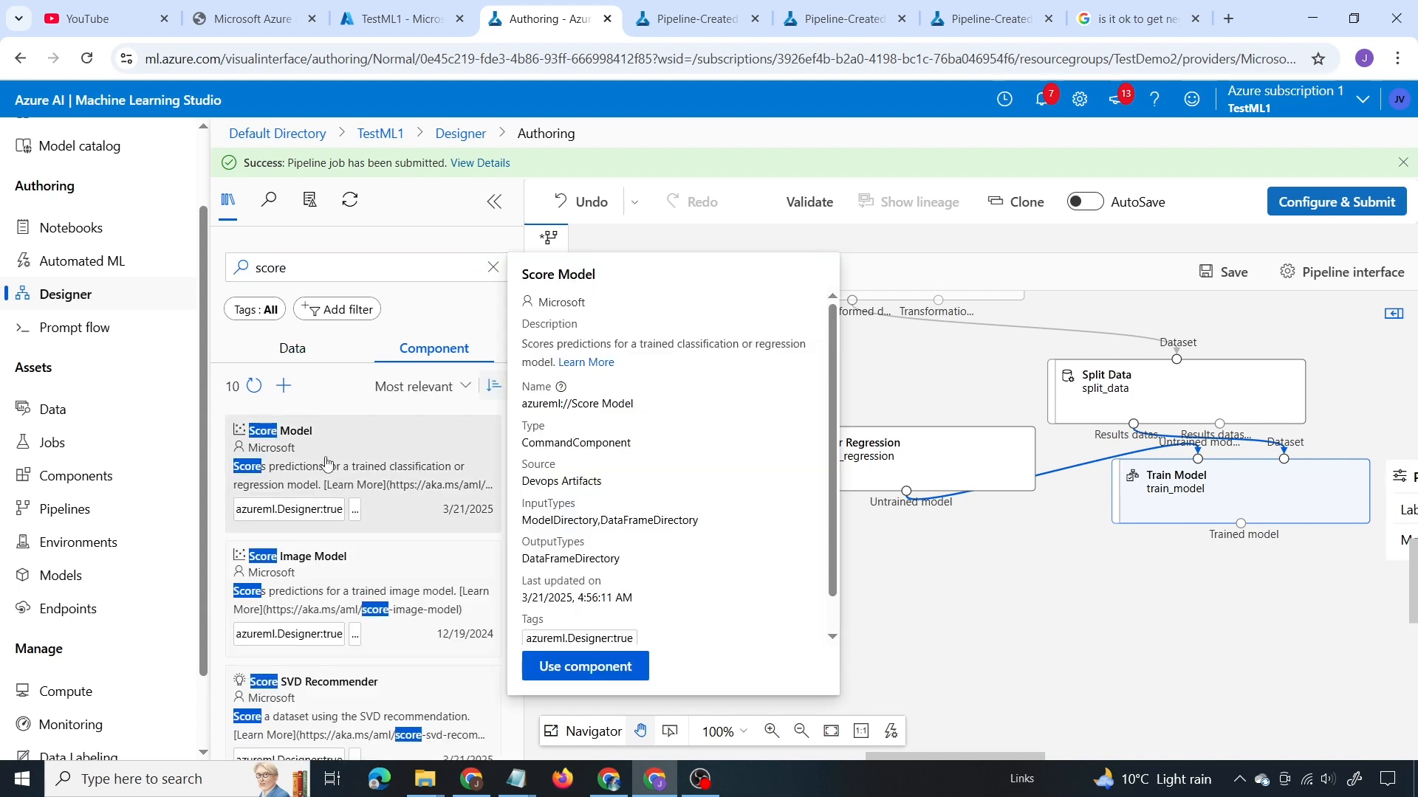
{"action": "left_click_drag", "start_coordinate": [327, 463], "coordinate": [1206, 654]}
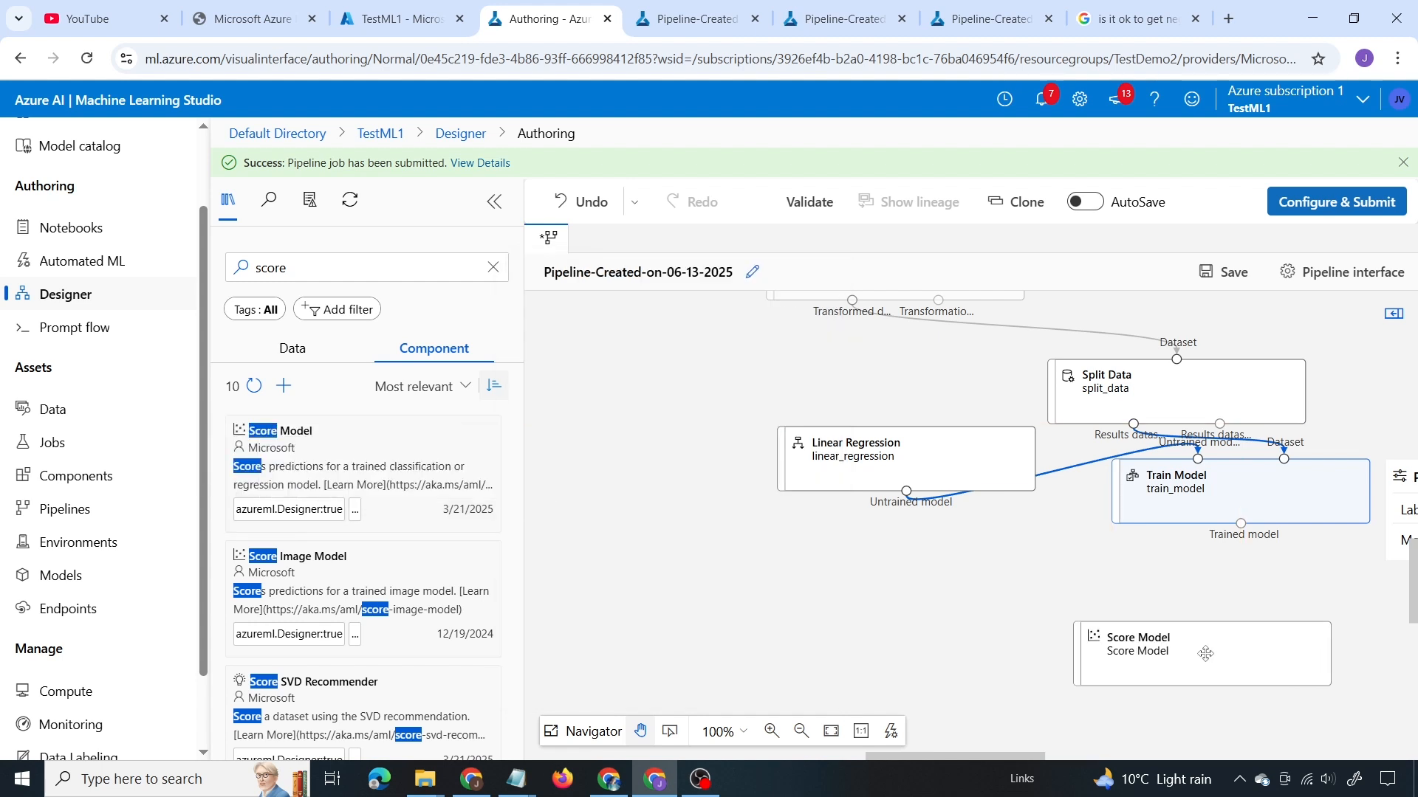
{"action": "left_click_drag", "start_coordinate": [1056, 525], "coordinate": [1030, 600]}
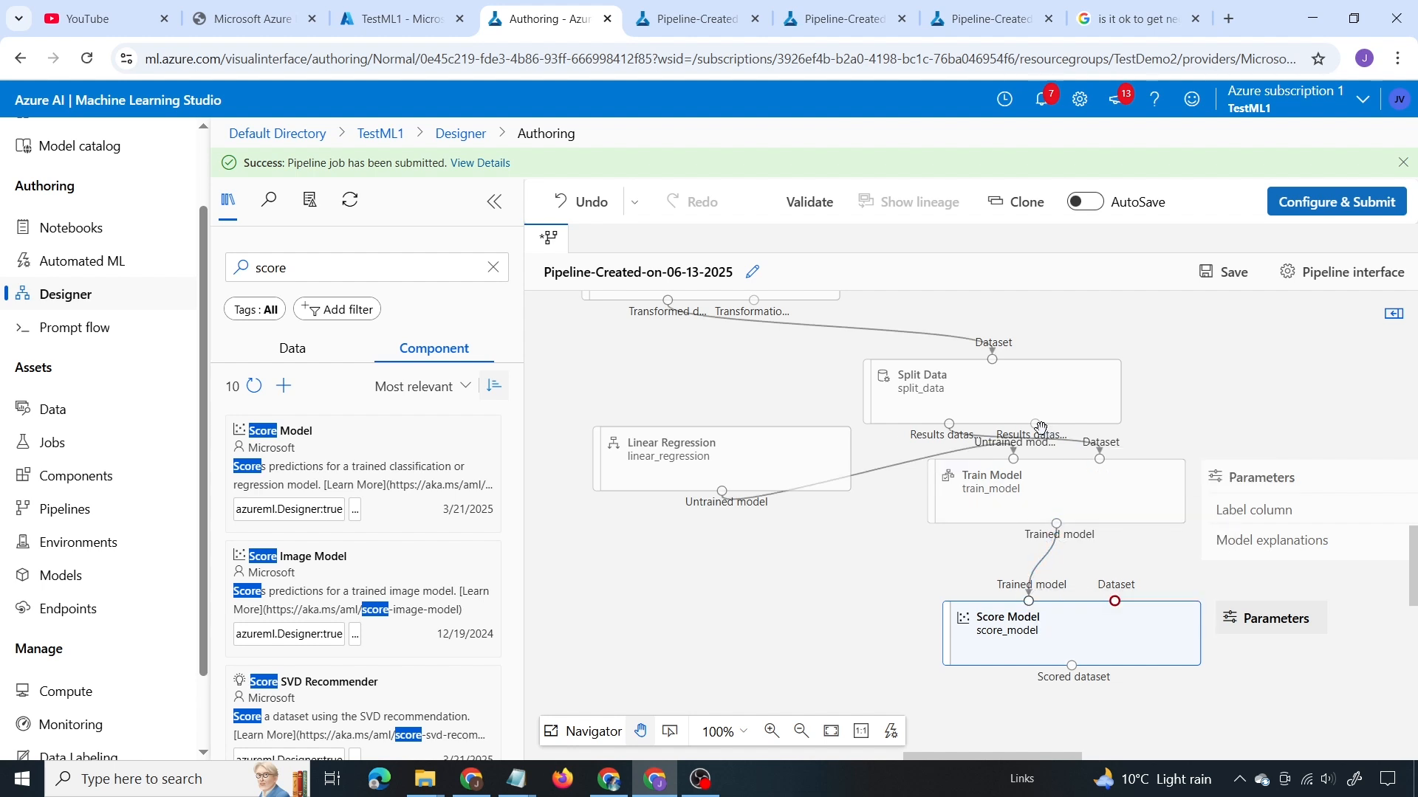
{"action": "left_click_drag", "start_coordinate": [1039, 427], "coordinate": [1115, 601]}
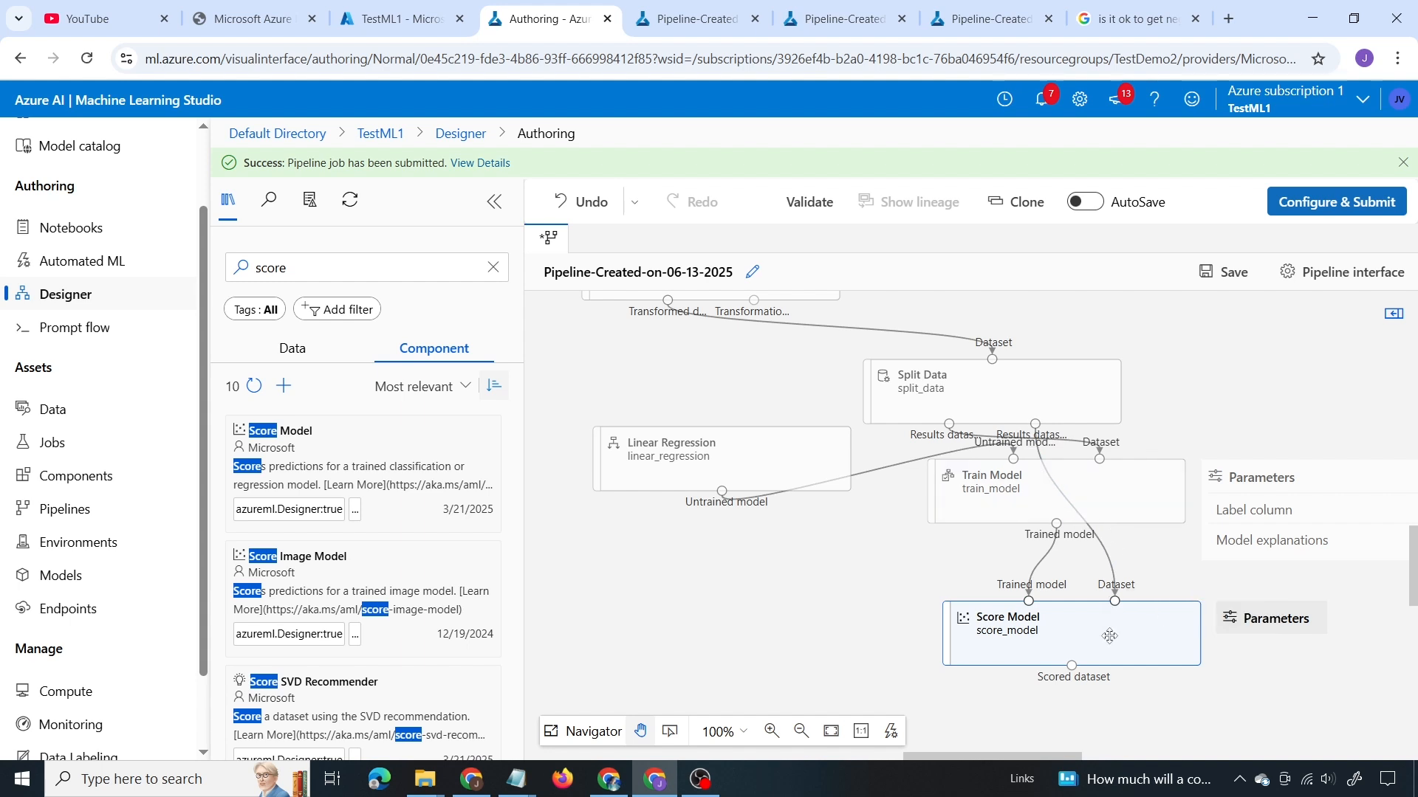
Add the Evaluate Model component and connect Score Model's scored dataset to its first input.
{"action": "scroll", "coordinate": [1109, 635], "scroll_direction": "down", "scroll_amount": 1}
{"action": "left_click", "coordinate": [384, 267]}
{"action": "left_click_drag", "start_coordinate": [333, 266], "coordinate": [233, 266]}
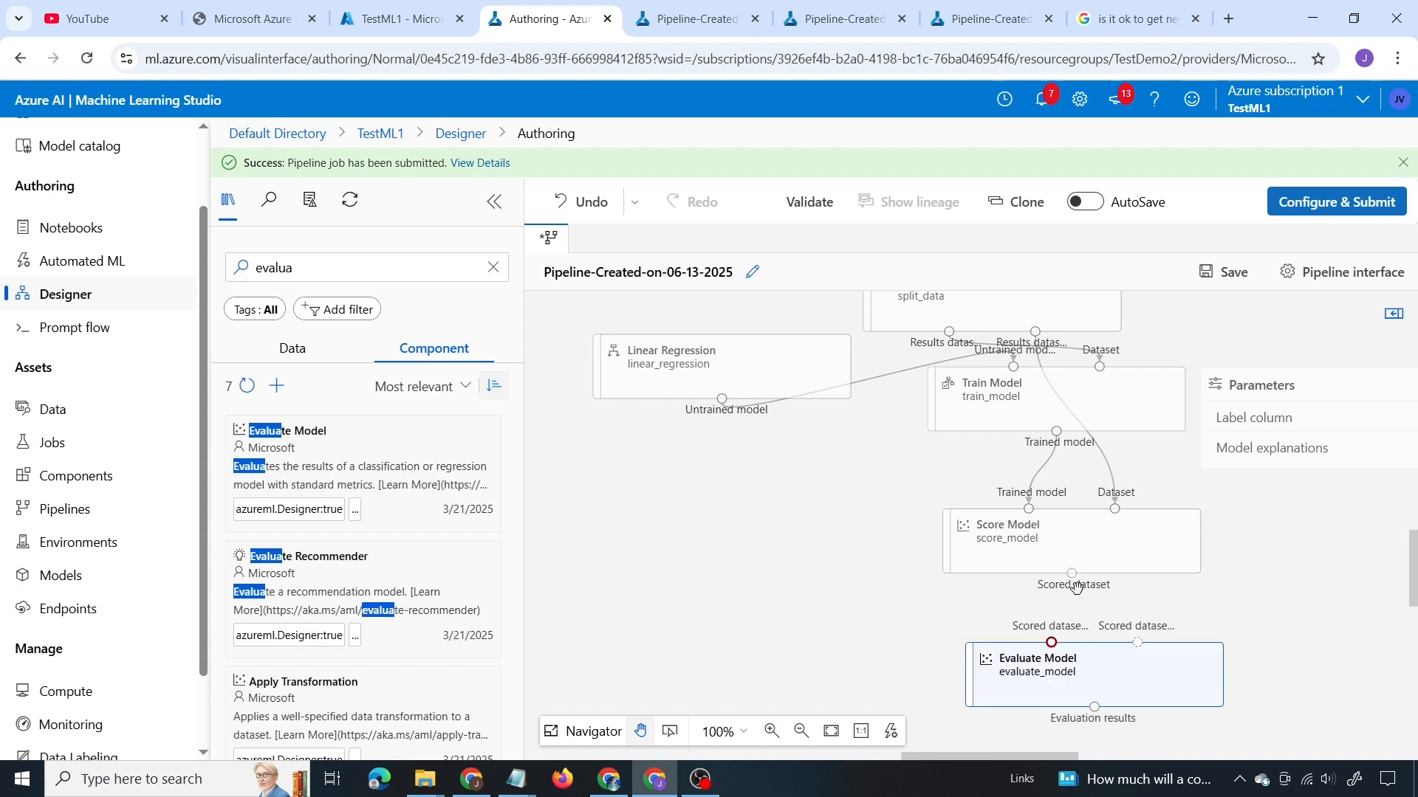
{"action": "left_click_drag", "start_coordinate": [1070, 575], "coordinate": [1051, 642]}
{"action": "mouse_move", "coordinate": [709, 784]}
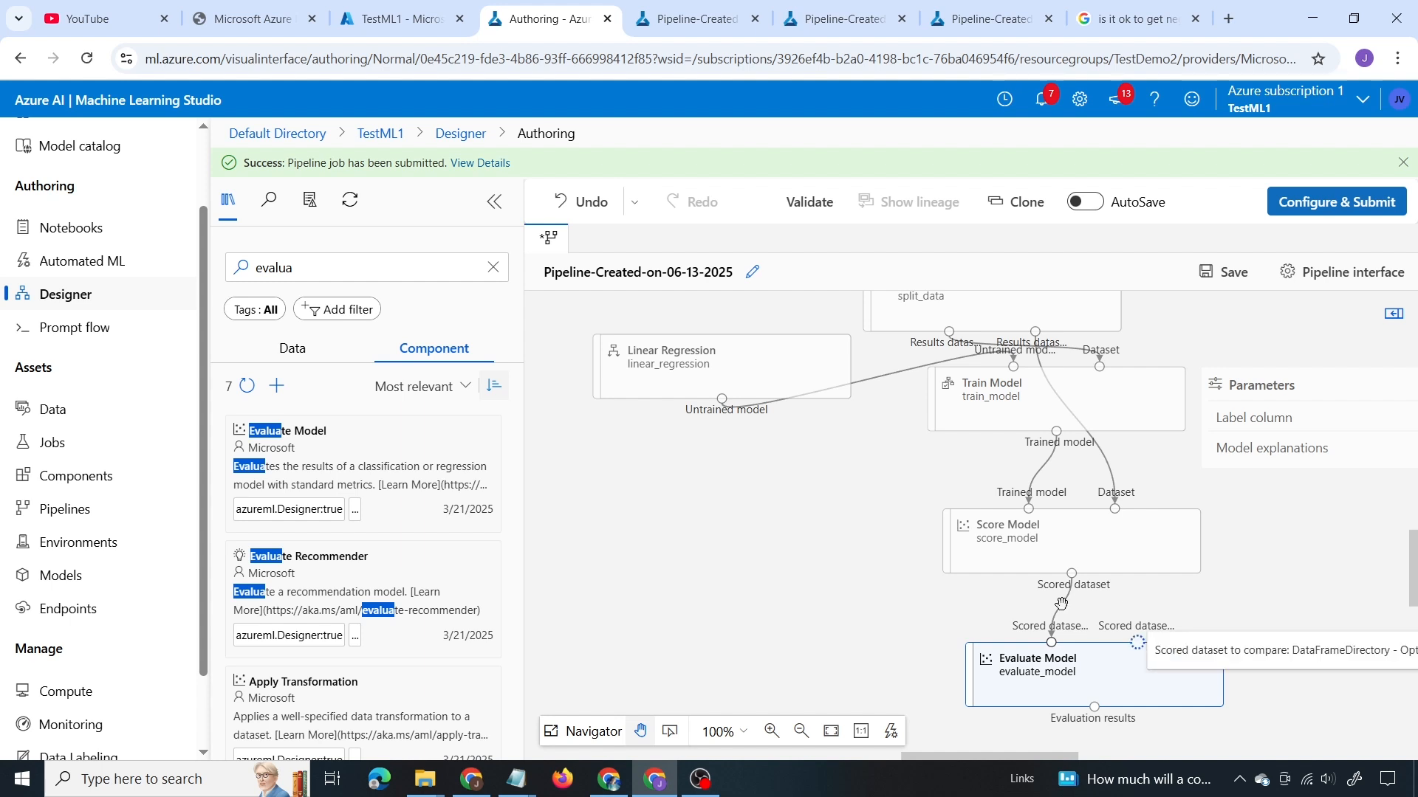
Review the finished pipeline, submit it, and open the new job's details in a separate browser tab.
{"action": "scroll", "coordinate": [795, 517], "scroll_direction": "up", "scroll_amount": 5}
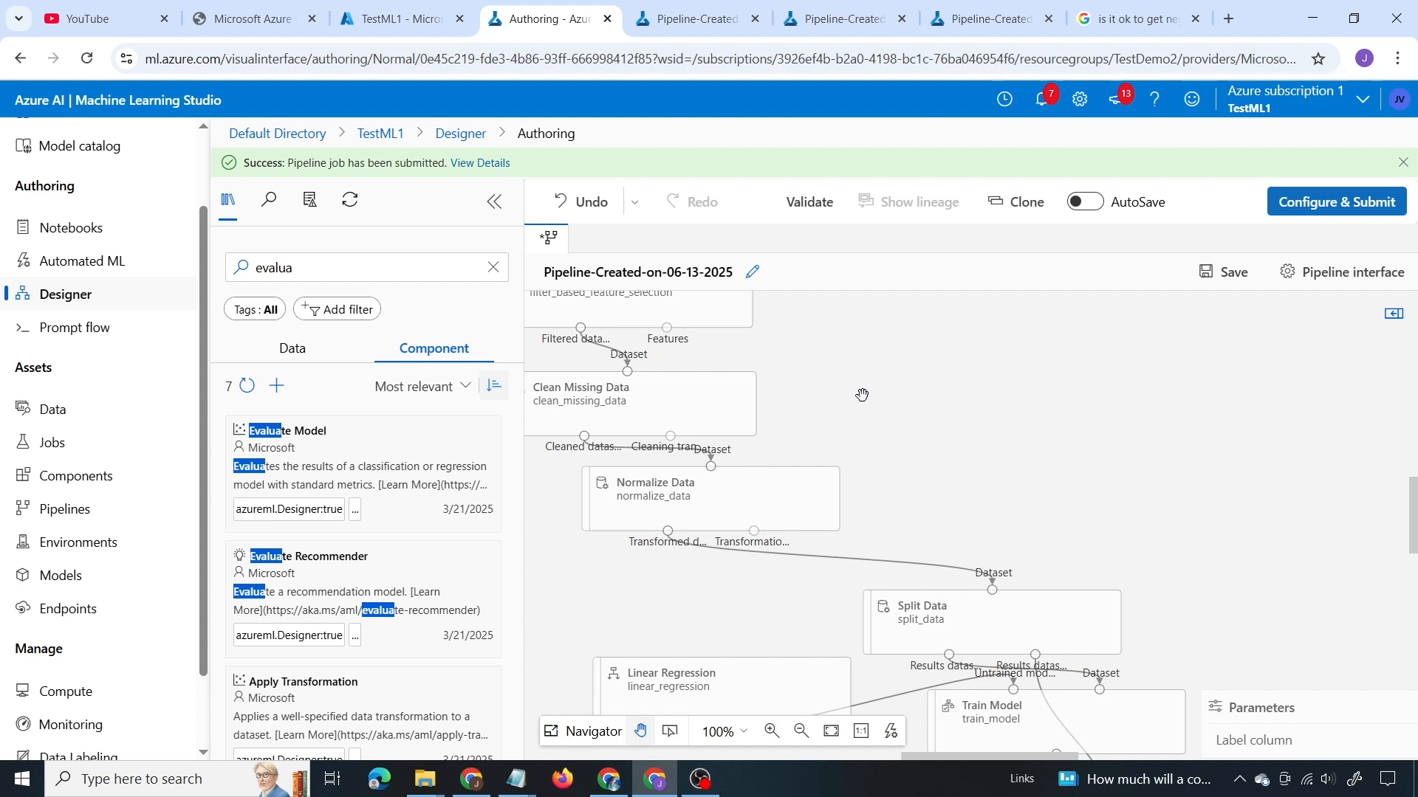
{"action": "scroll", "coordinate": [1022, 463], "scroll_direction": "down", "scroll_amount": 2}
{"action": "scroll", "coordinate": [1022, 464], "scroll_direction": "up", "scroll_amount": 1}
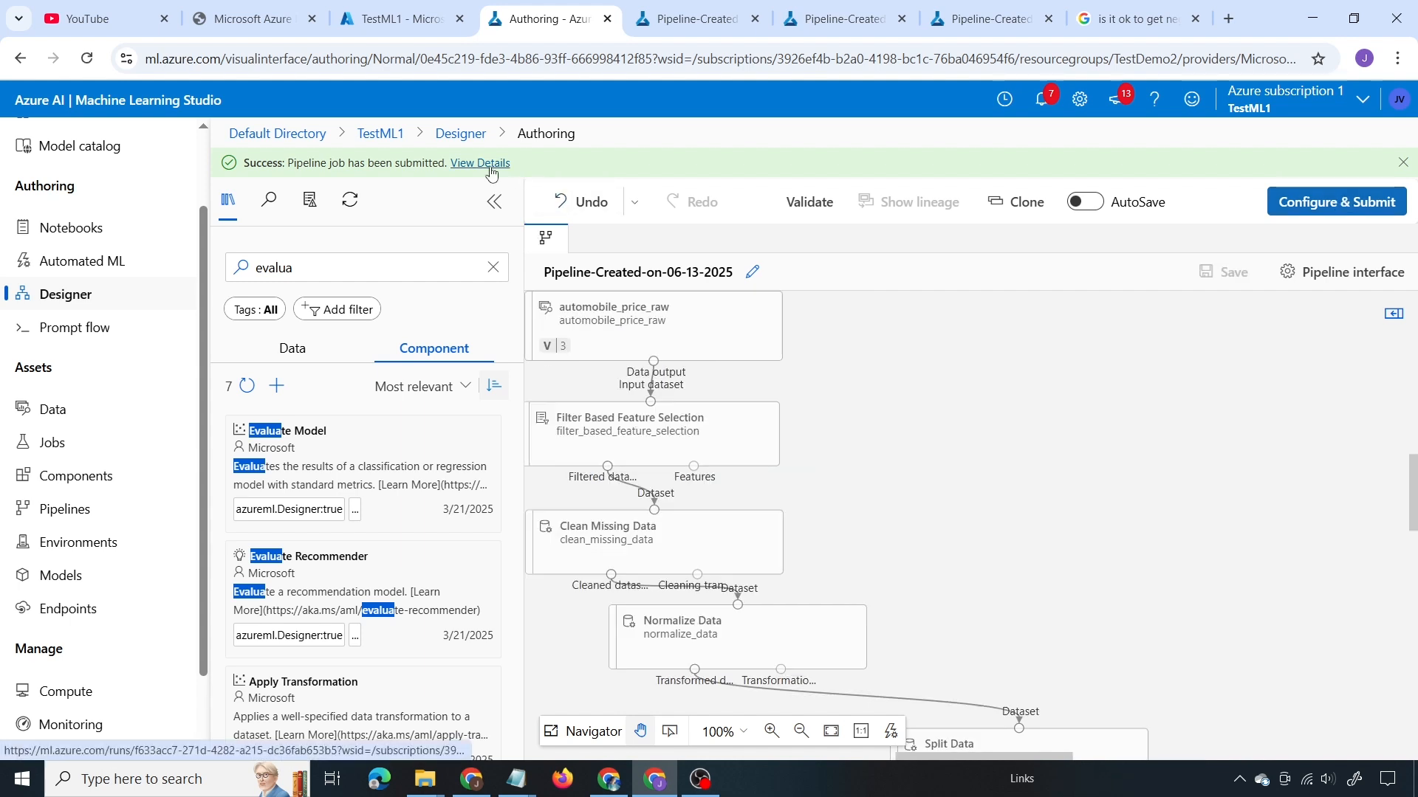
{"action": "left_click", "coordinate": [491, 165]}
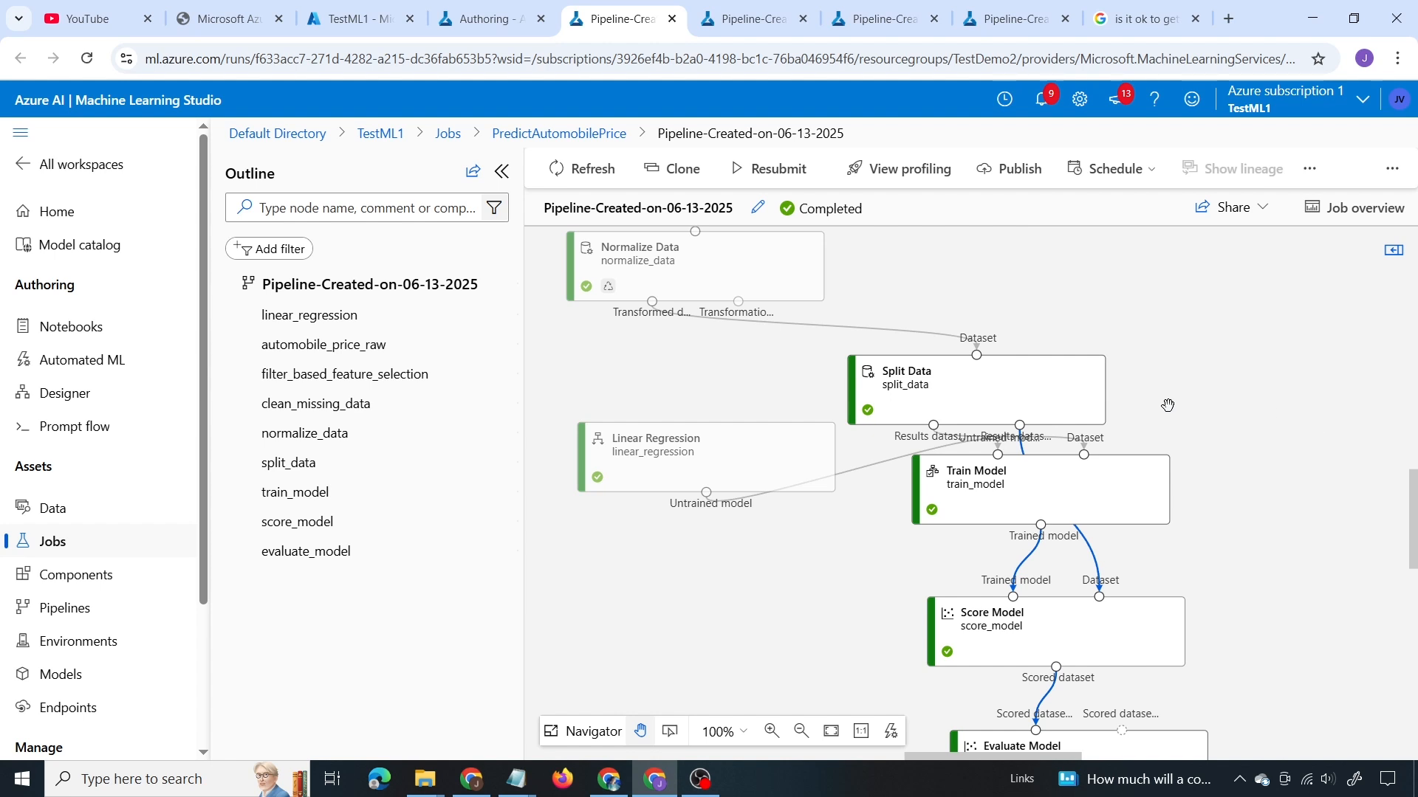
Open the data preview of Score Model's scored dataset in the completed pipeline job.
{"action": "scroll", "coordinate": [1301, 399], "scroll_direction": "down", "scroll_amount": 2}
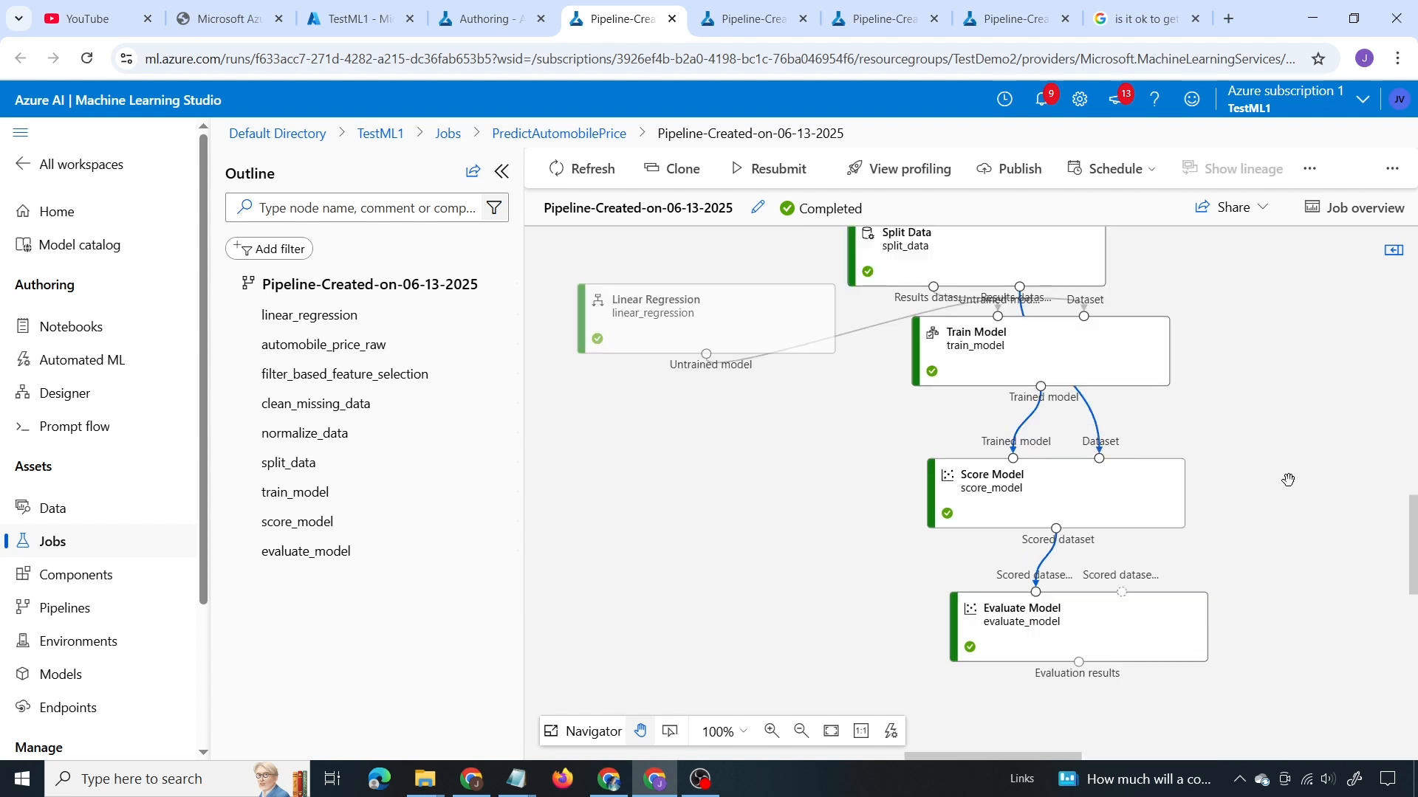
{"action": "scroll", "coordinate": [1285, 481], "scroll_direction": "up", "scroll_amount": 1}
{"action": "left_click", "coordinate": [1074, 534]}
{"action": "right_click", "coordinate": [1074, 534]}
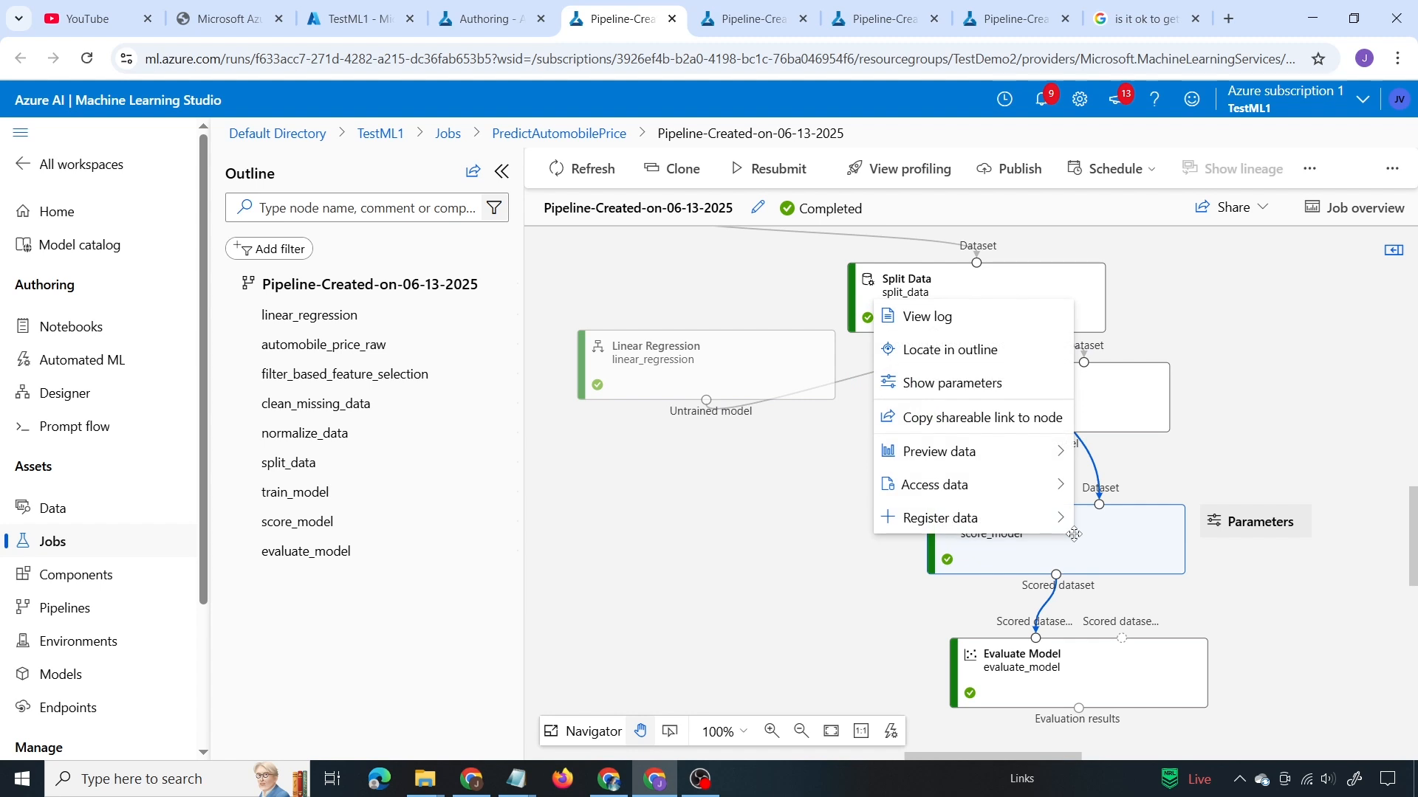
{"action": "mouse_move", "coordinate": [993, 463]}
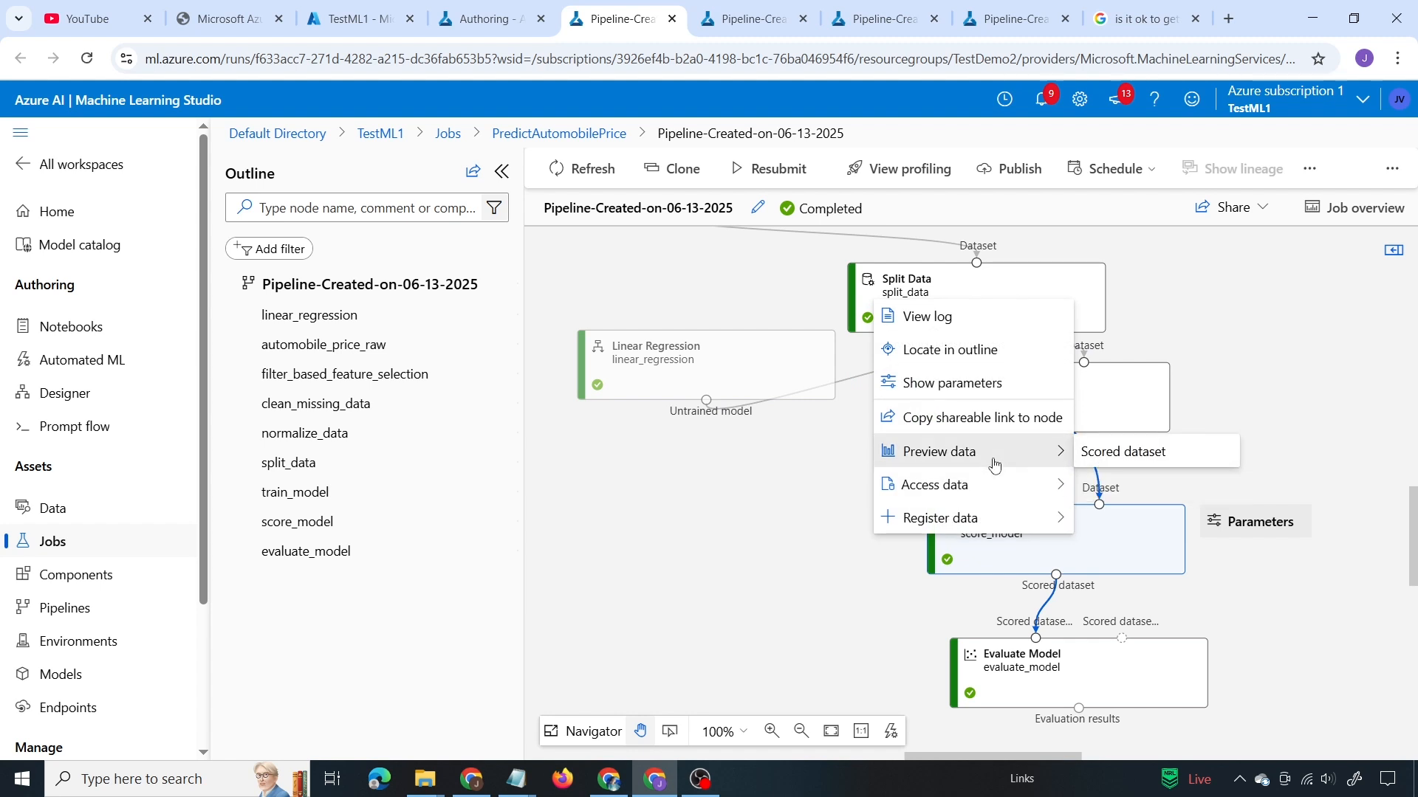
{"action": "left_click", "coordinate": [1119, 461]}
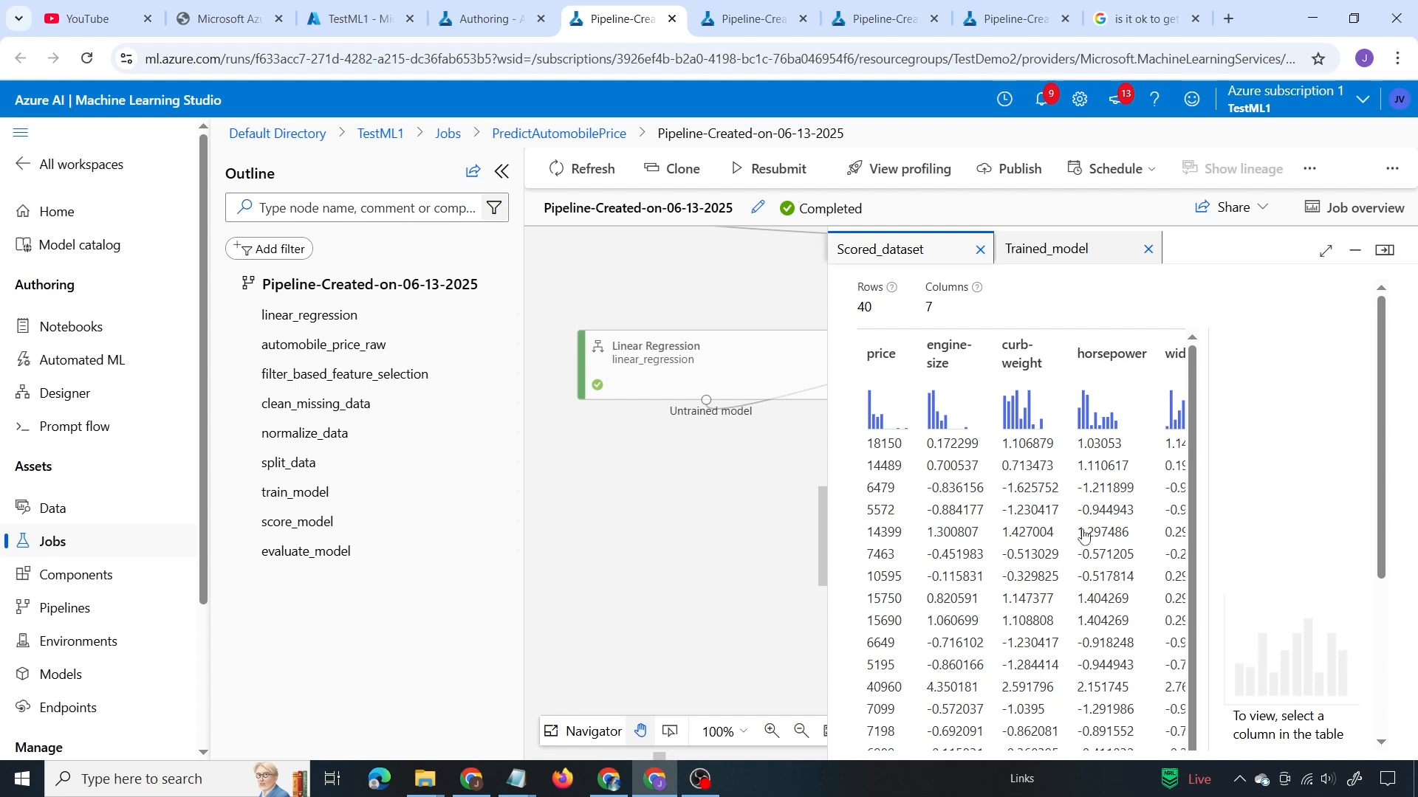
Compare the actual price column with the Scored Labels column across the rows of the scored dataset.
{"action": "scroll", "coordinate": [1079, 539], "scroll_direction": "down", "scroll_amount": 6}
{"action": "left_click_drag", "start_coordinate": [1035, 744], "coordinate": [1164, 745]}
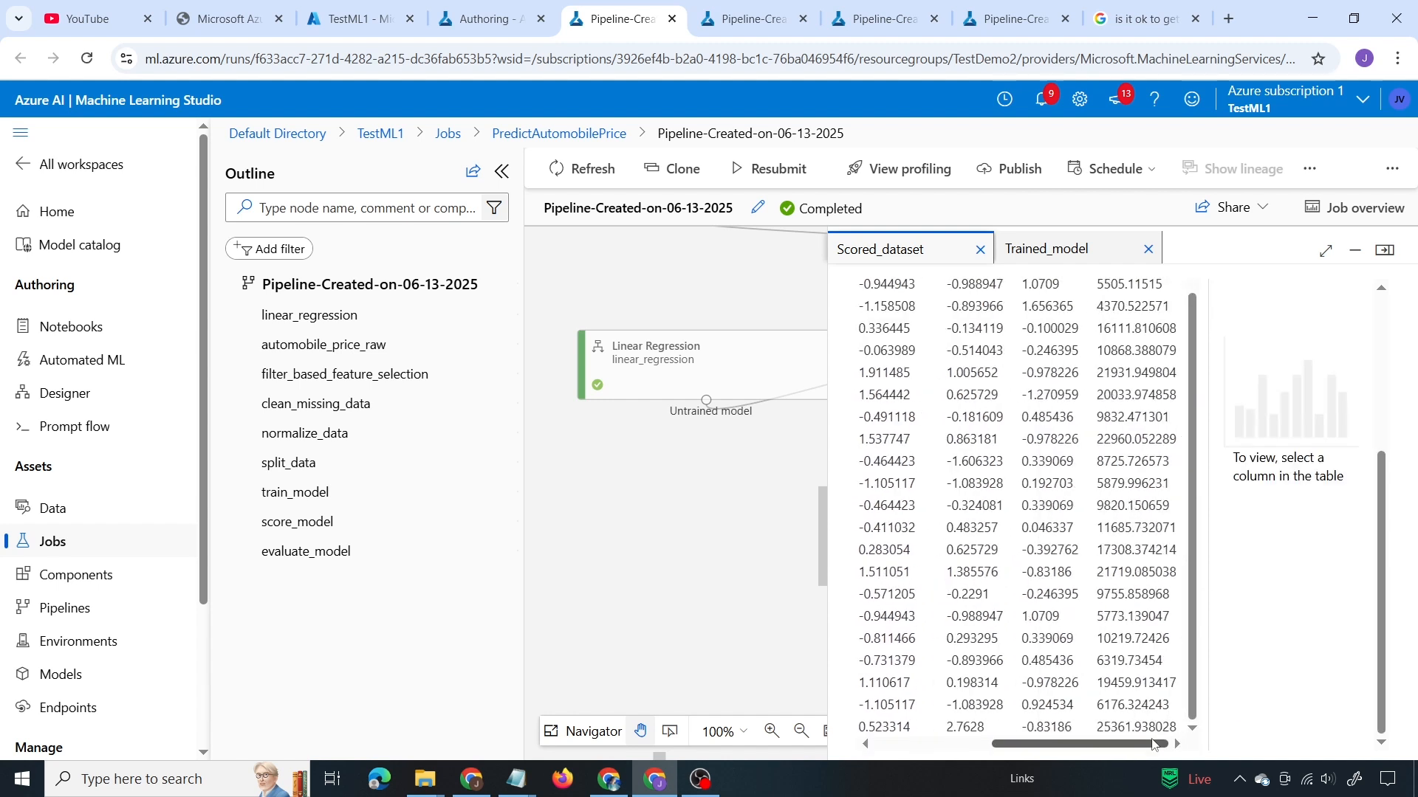
{"action": "scroll", "coordinate": [1165, 405], "scroll_direction": "up", "scroll_amount": 7}
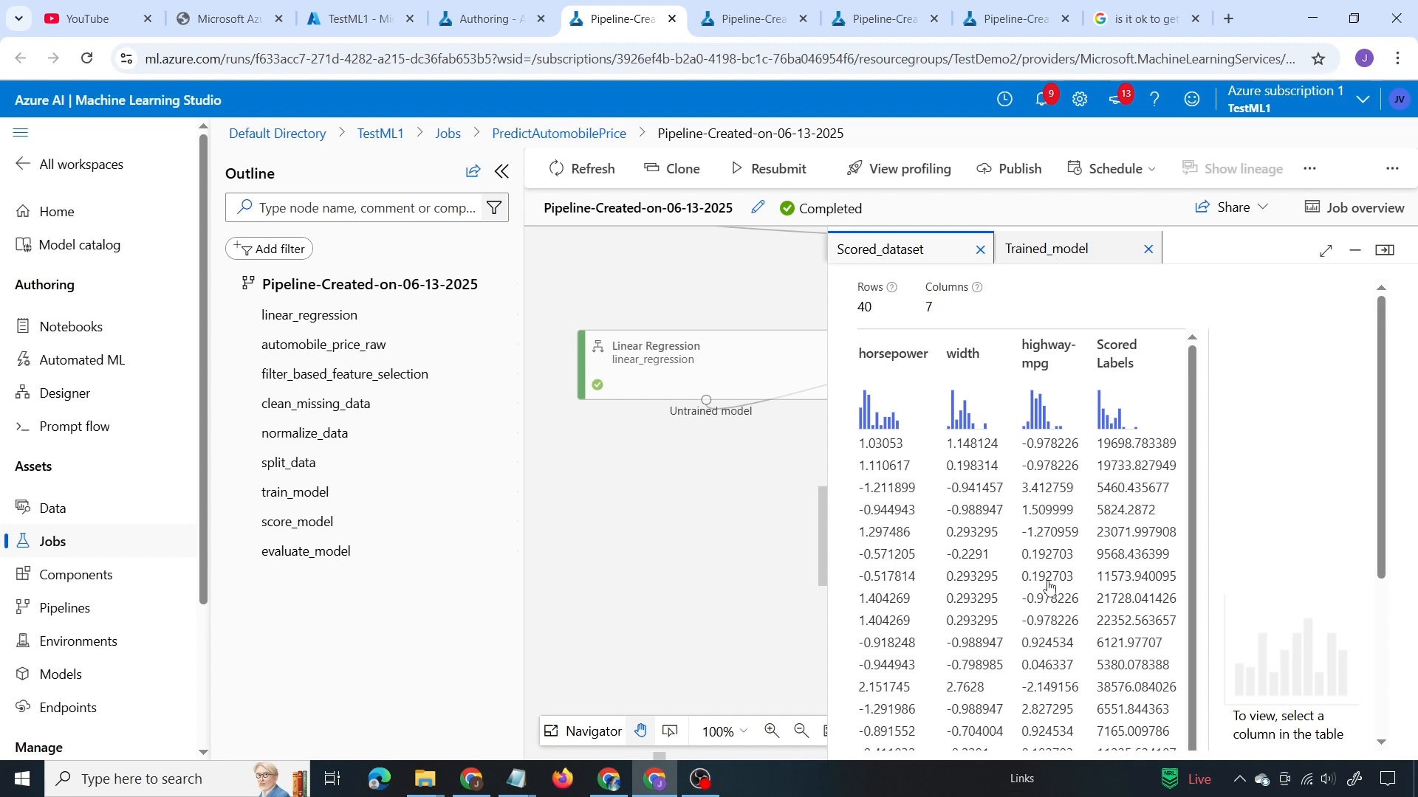
{"action": "scroll", "coordinate": [960, 546], "scroll_direction": "down", "scroll_amount": 5}
{"action": "scroll", "coordinate": [1115, 746], "scroll_direction": "down", "scroll_amount": 4}
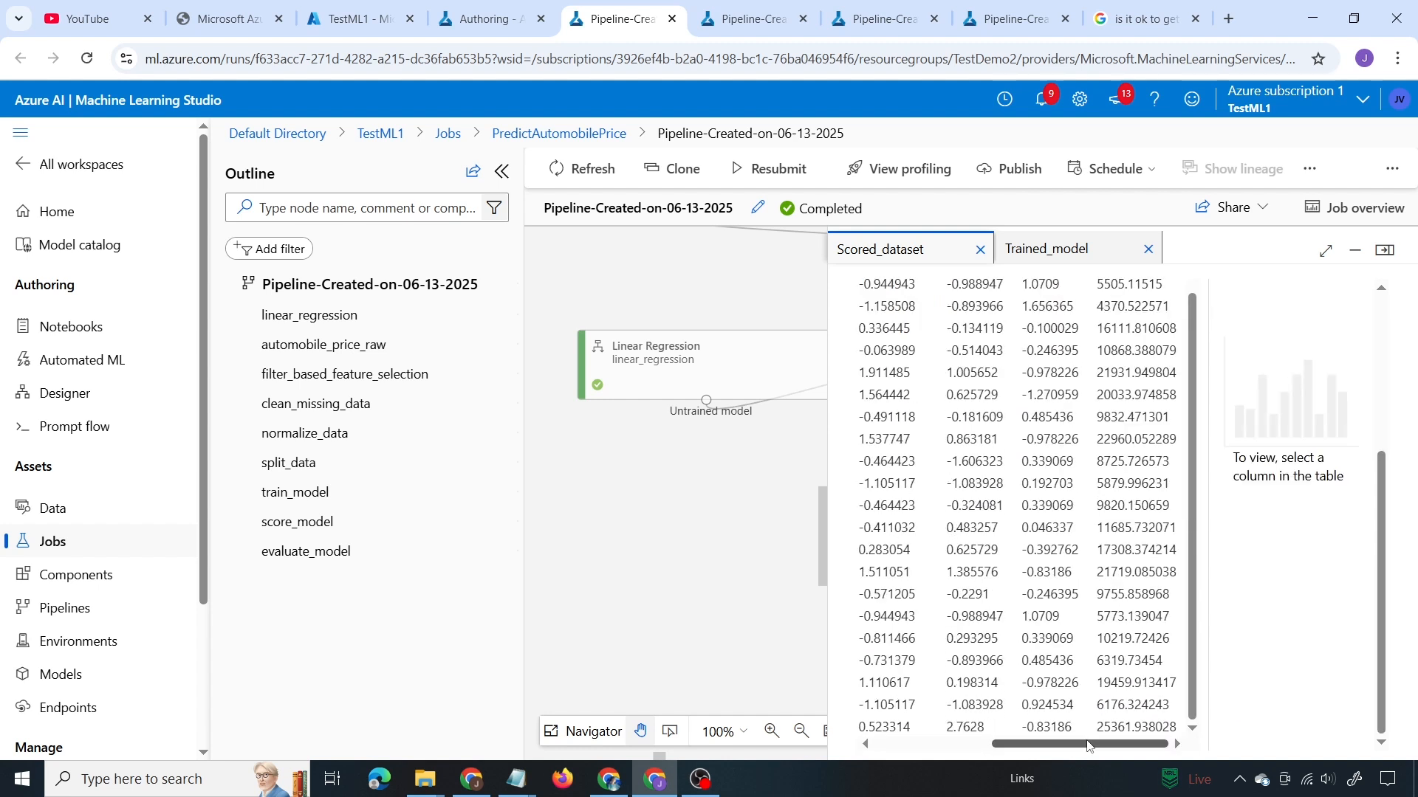
{"action": "left_click_drag", "start_coordinate": [1090, 745], "coordinate": [963, 745]}
{"action": "scroll", "coordinate": [969, 490], "scroll_direction": "up", "scroll_amount": 4}
{"action": "scroll", "coordinate": [968, 489], "scroll_direction": "up", "scroll_amount": 4}
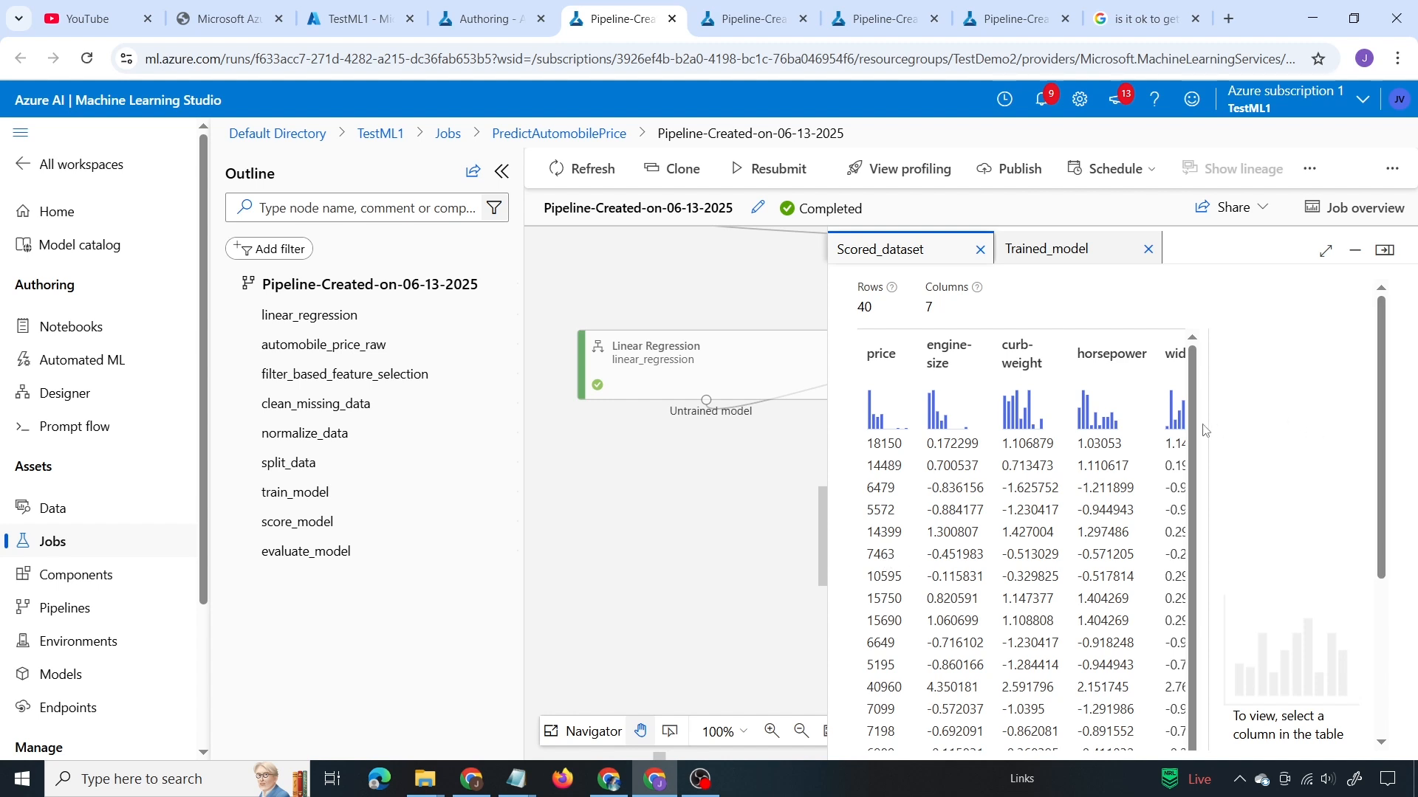
{"action": "scroll", "coordinate": [1078, 528], "scroll_direction": "down", "scroll_amount": 5}
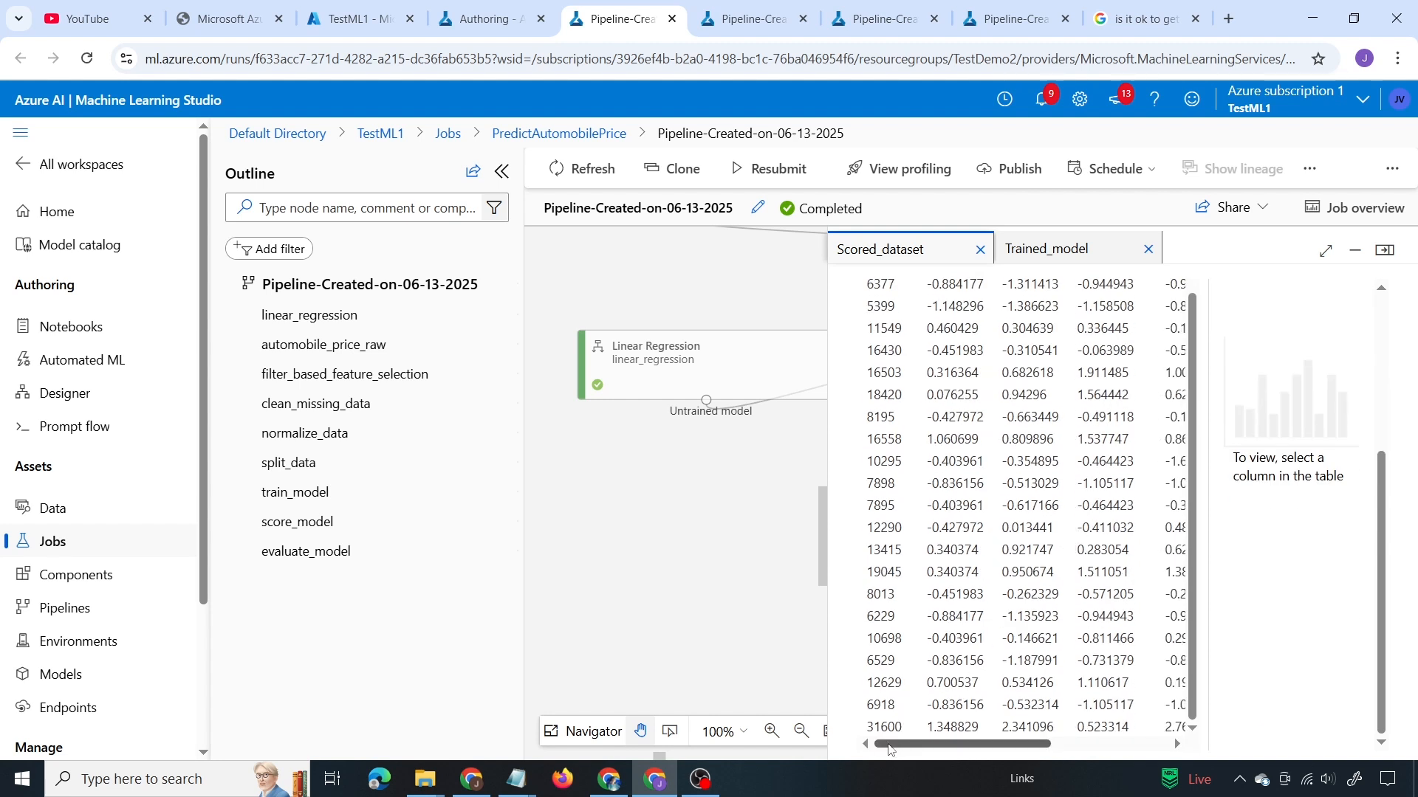
{"action": "left_click_drag", "start_coordinate": [890, 749], "coordinate": [1106, 748]}
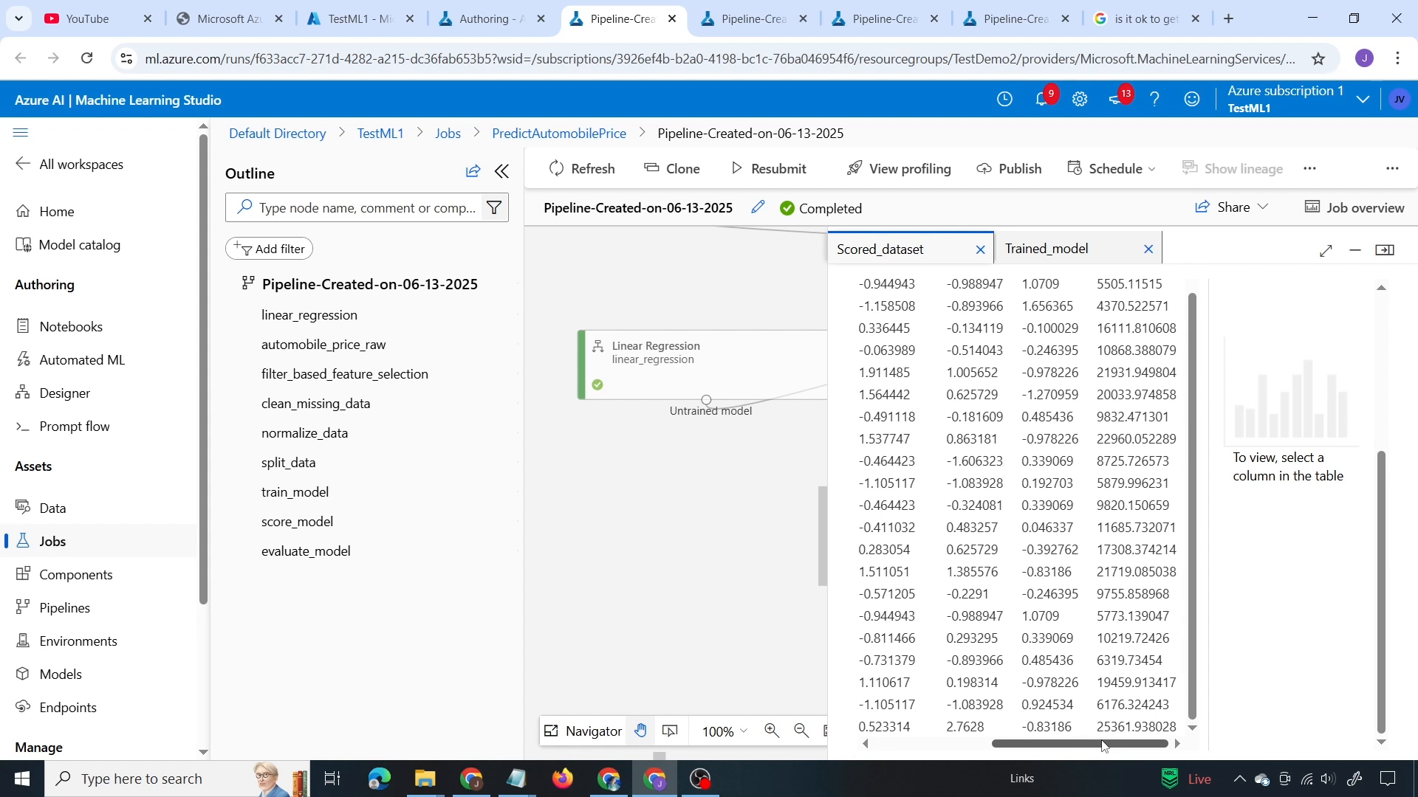
{"action": "left_click_drag", "start_coordinate": [1105, 746], "coordinate": [916, 749]}
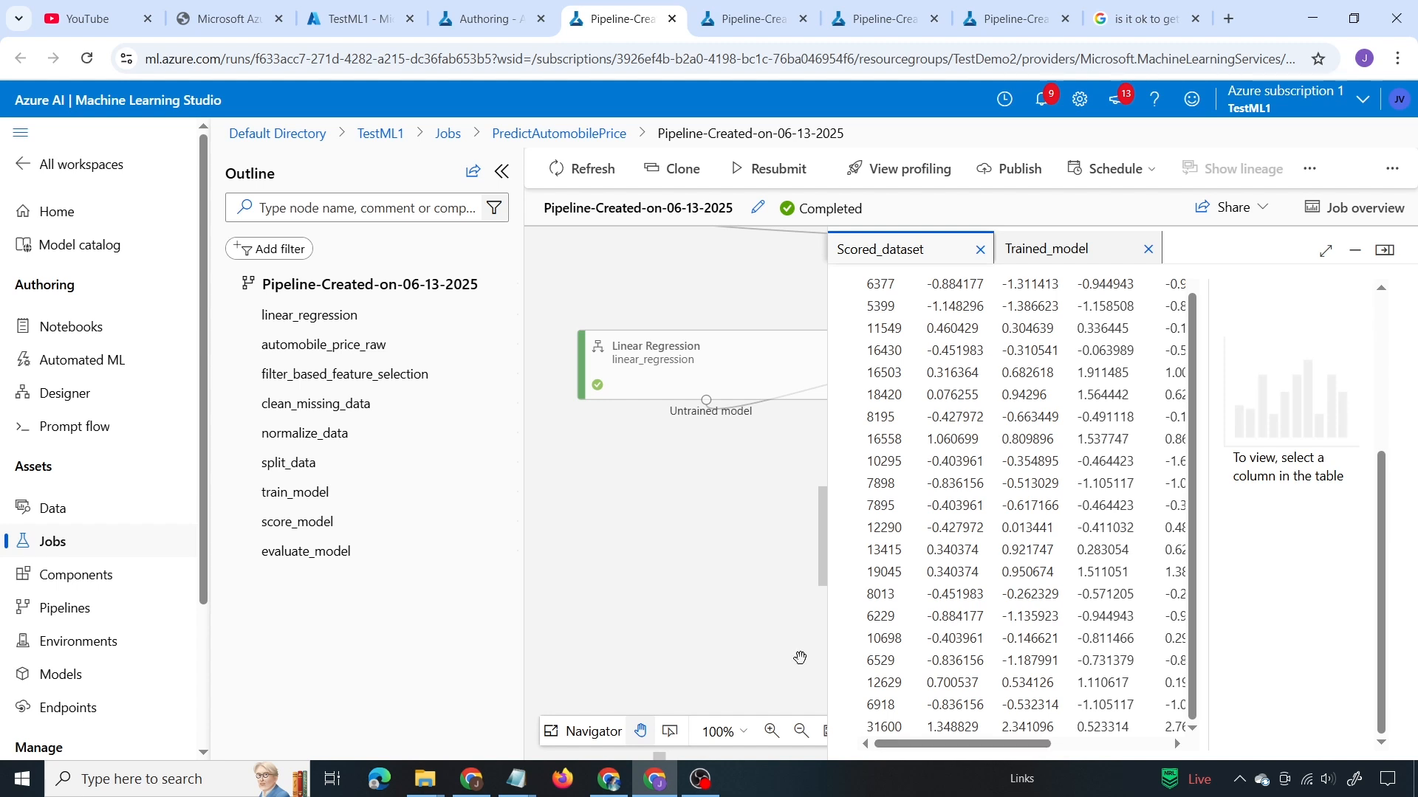
{"action": "left_click_drag", "start_coordinate": [927, 748], "coordinate": [1161, 751]}
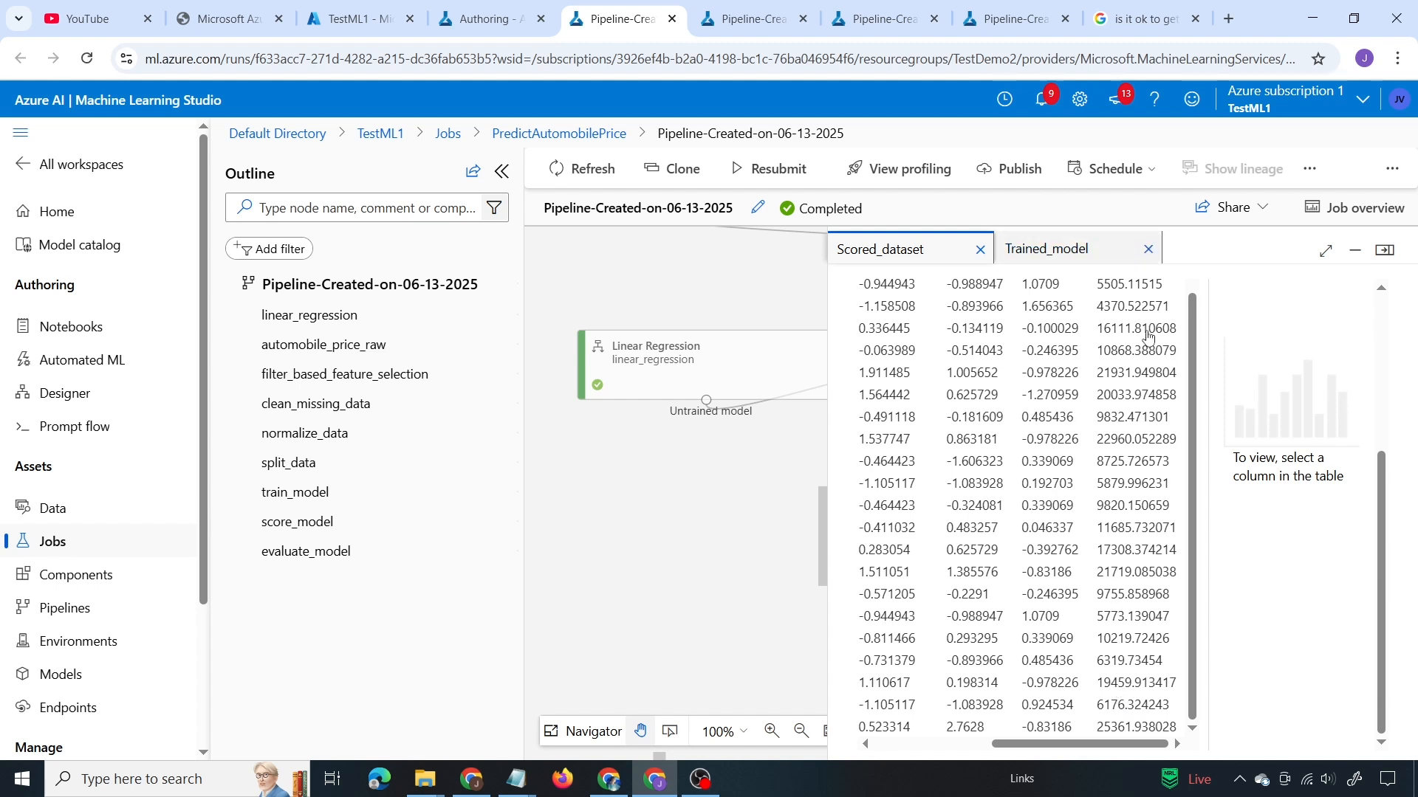
{"action": "left_click_drag", "start_coordinate": [1116, 747], "coordinate": [831, 759]}
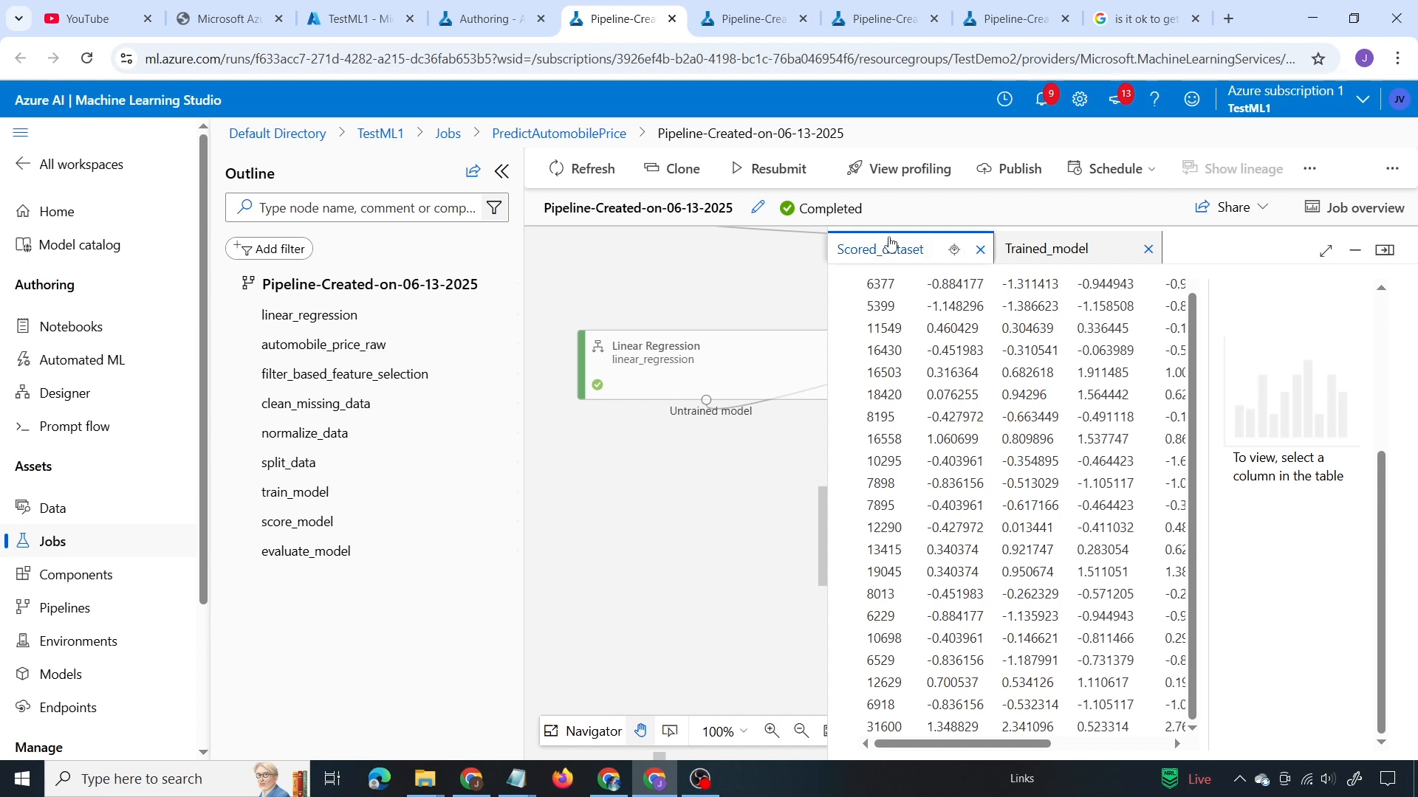
{"action": "left_click", "coordinate": [1047, 255]}
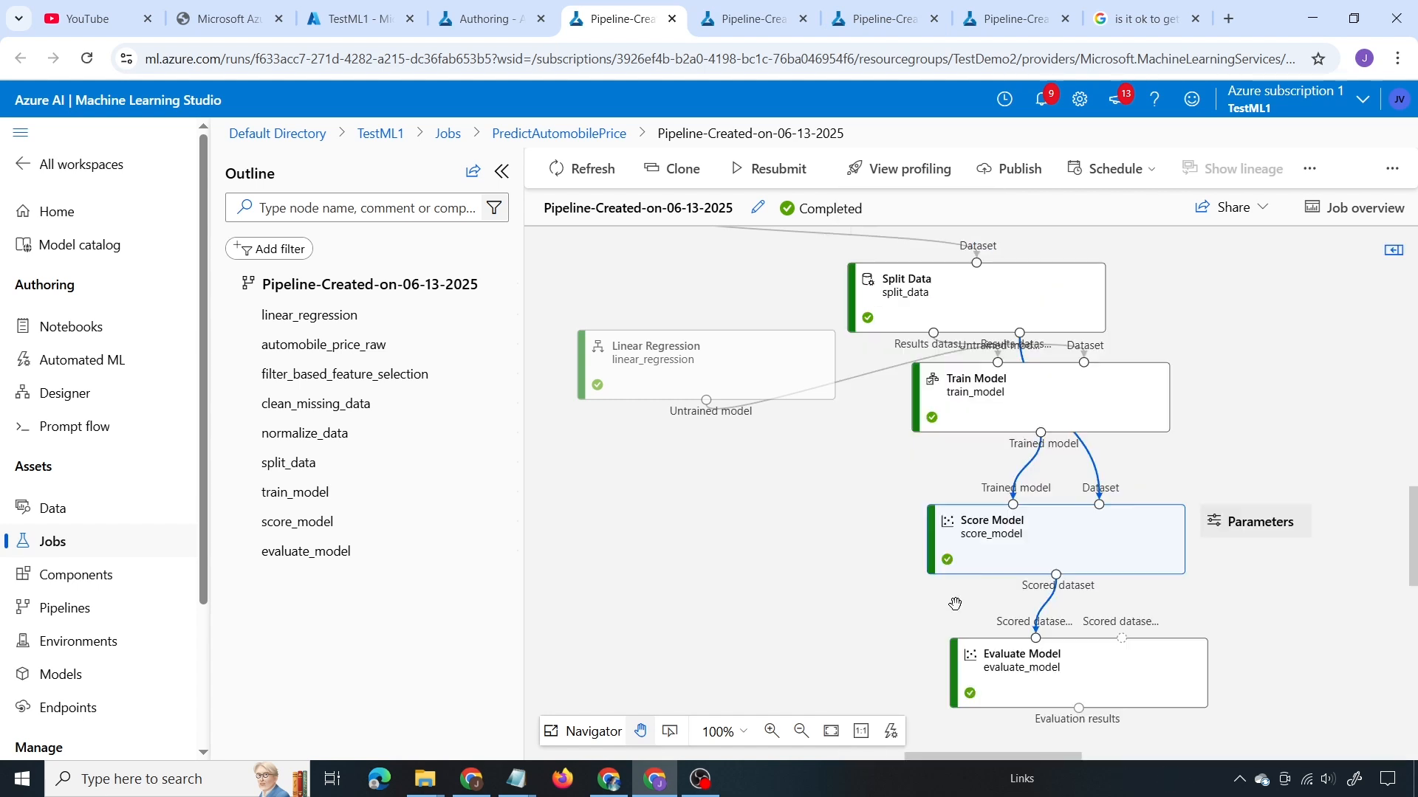
Preview Evaluate Model's evaluation results and examine all the error metrics and the coefficient of determination.
{"action": "right_click", "coordinate": [1015, 667]}
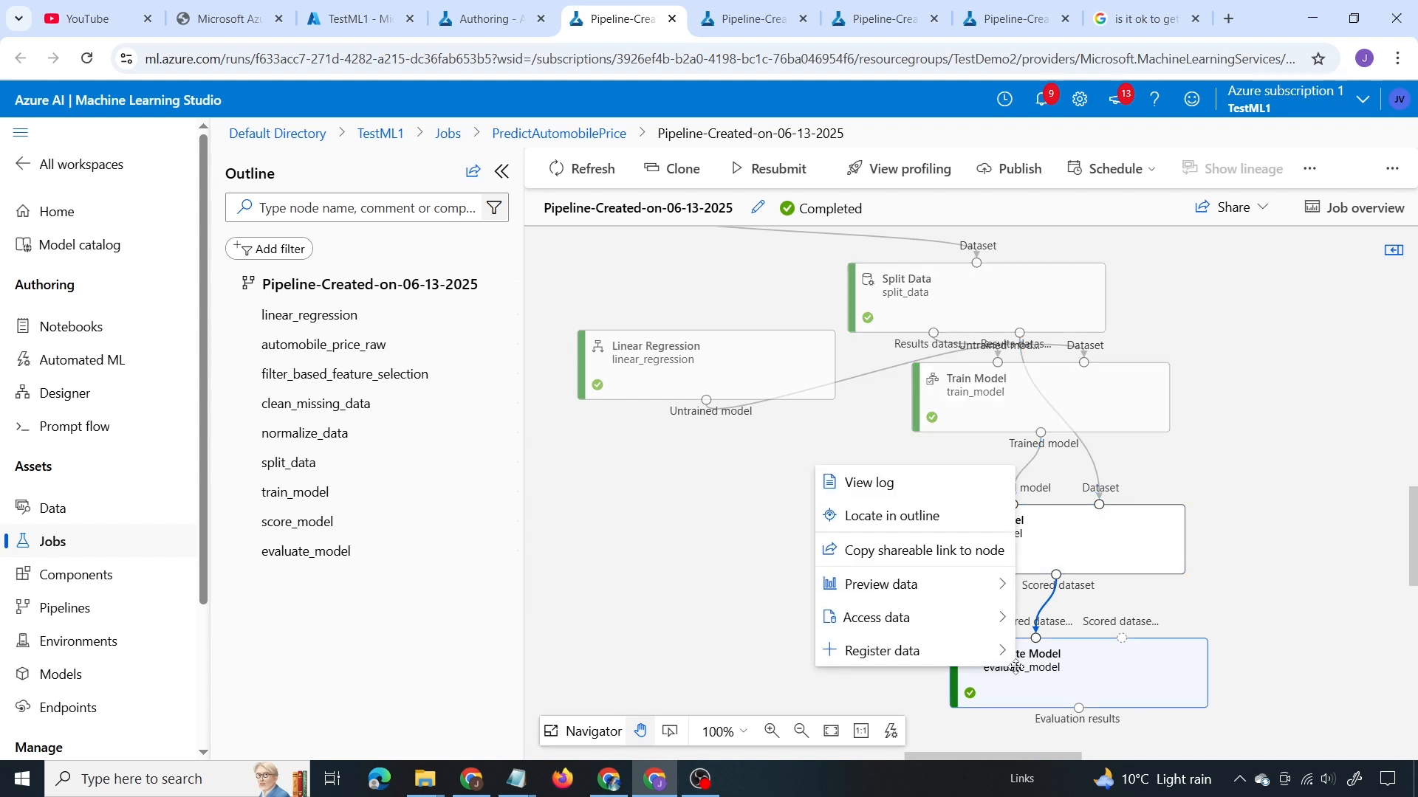
{"action": "mouse_move", "coordinate": [938, 599]}
{"action": "left_click", "coordinate": [1073, 586]}
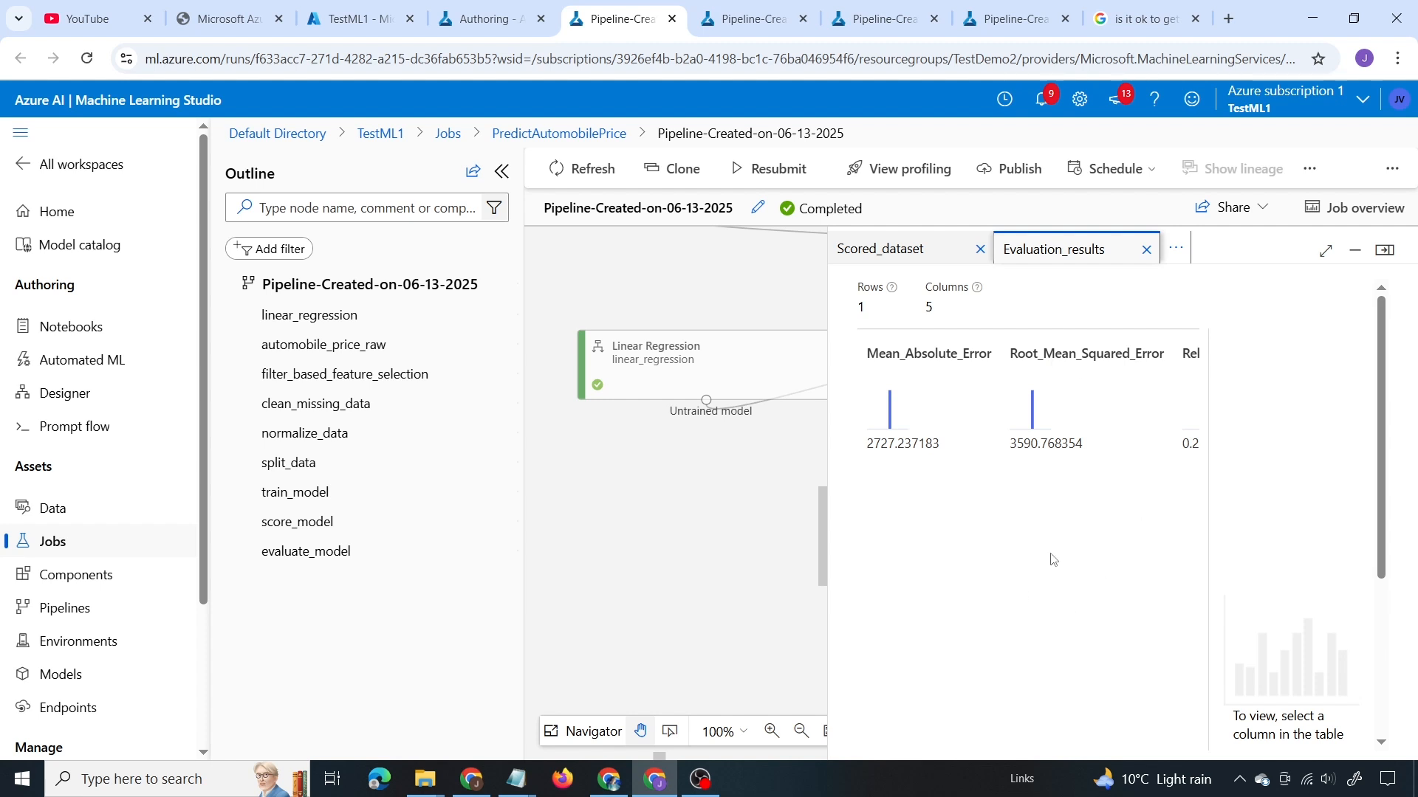
{"action": "scroll", "coordinate": [1053, 559], "scroll_direction": "down", "scroll_amount": 3}
{"action": "scroll", "coordinate": [1052, 558], "scroll_direction": "up", "scroll_amount": 3}
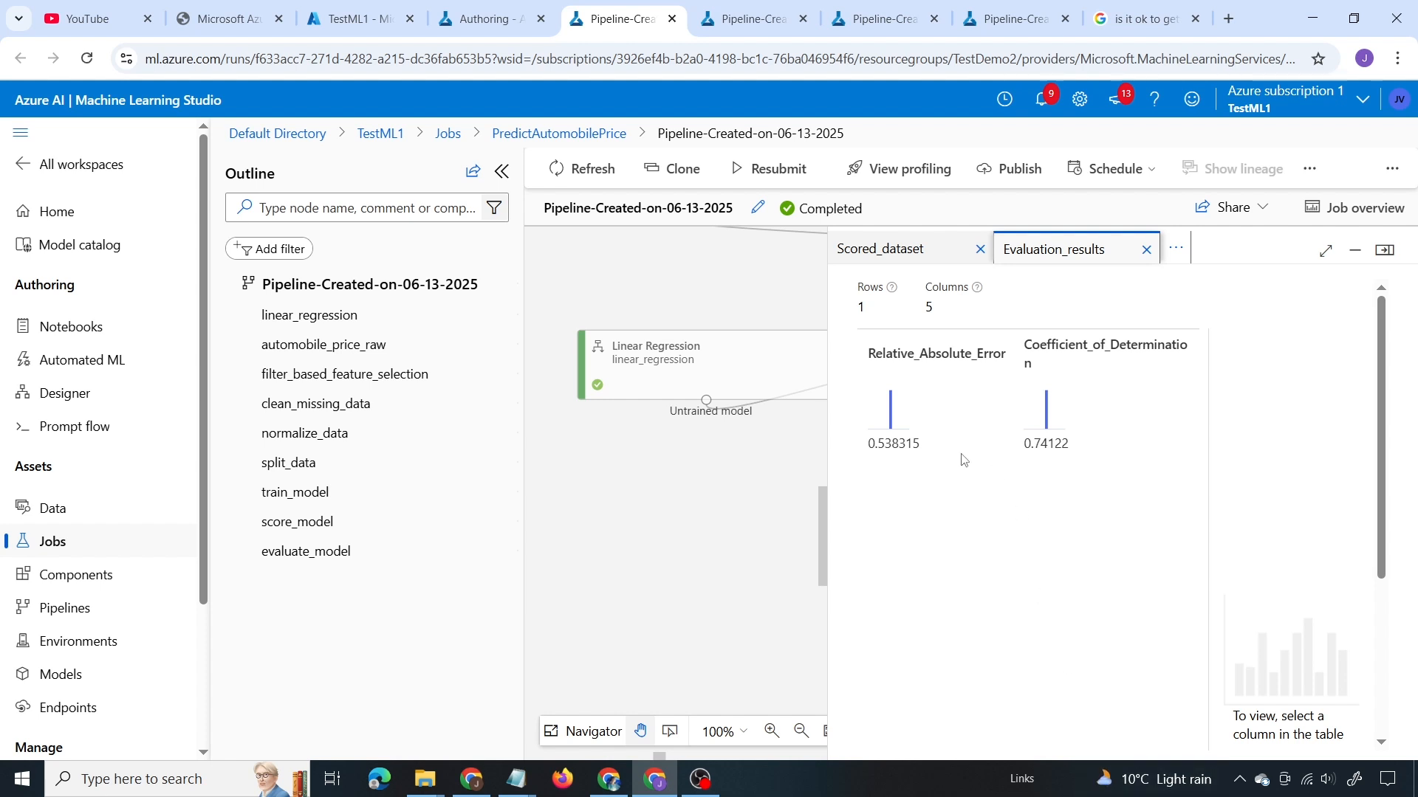
{"action": "scroll", "coordinate": [932, 499], "scroll_direction": "down", "scroll_amount": 3}
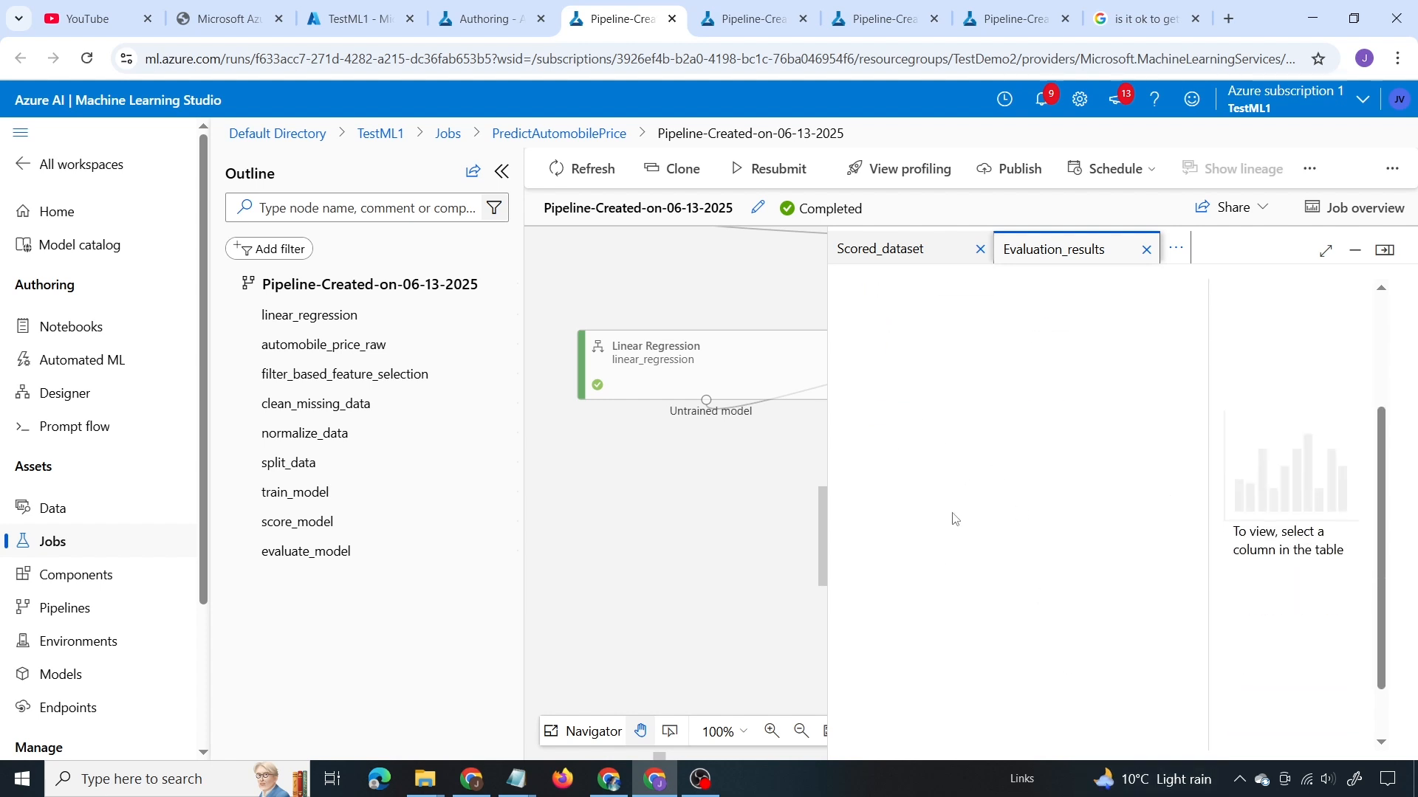
{"action": "scroll", "coordinate": [1108, 502], "scroll_direction": "up", "scroll_amount": 3}
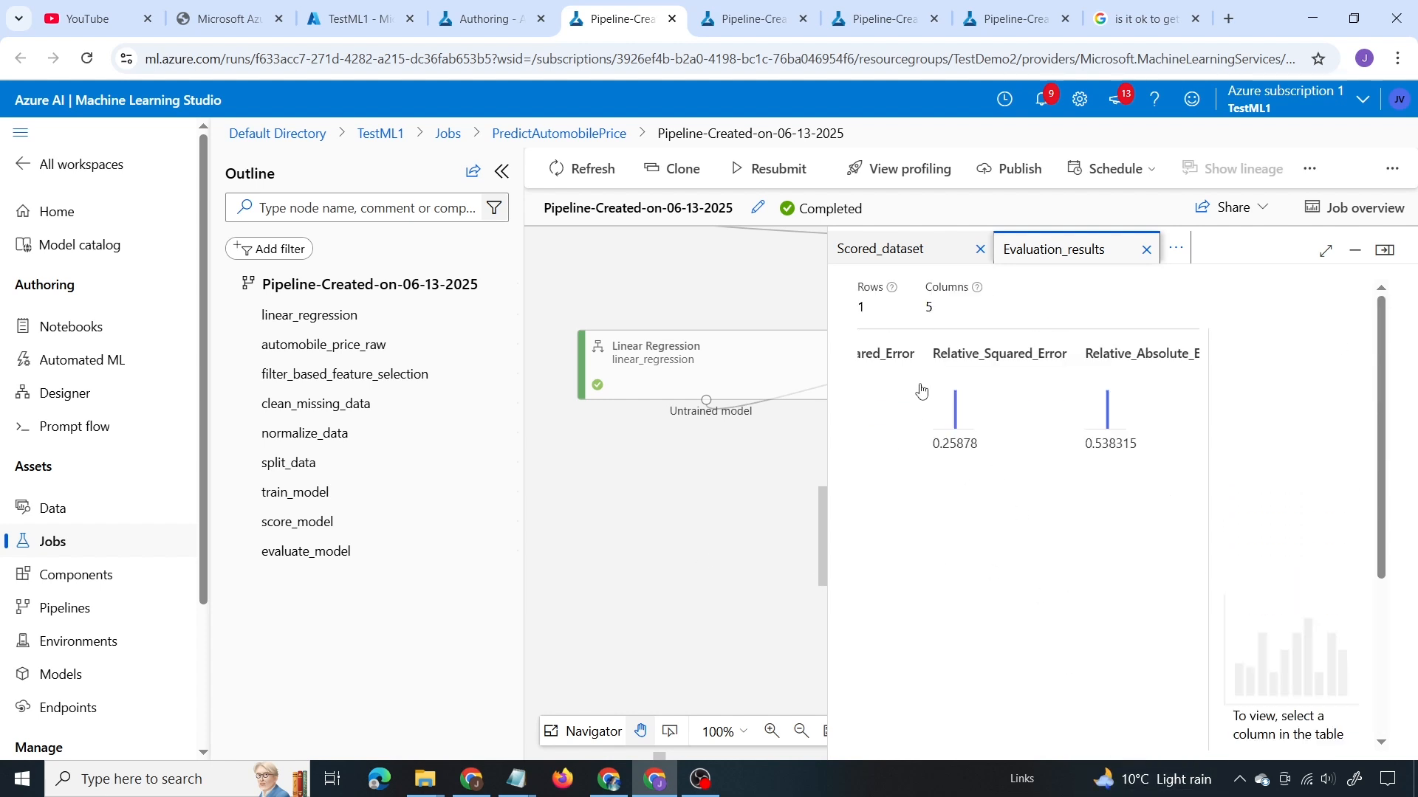
Check the scored dataset once more against the evaluation results and close the data preview.
{"action": "left_click", "coordinate": [857, 257]}
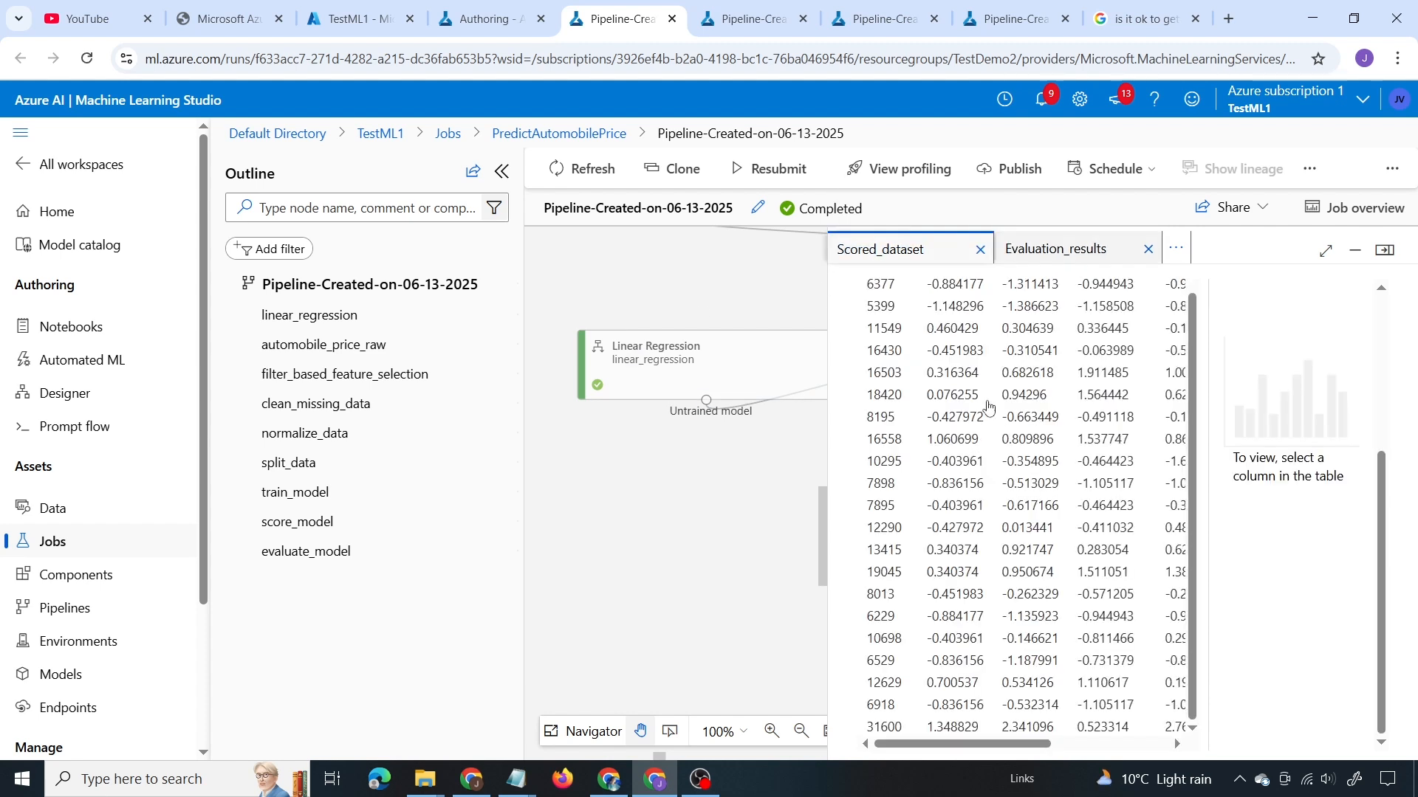
{"action": "left_click", "coordinate": [1045, 258]}
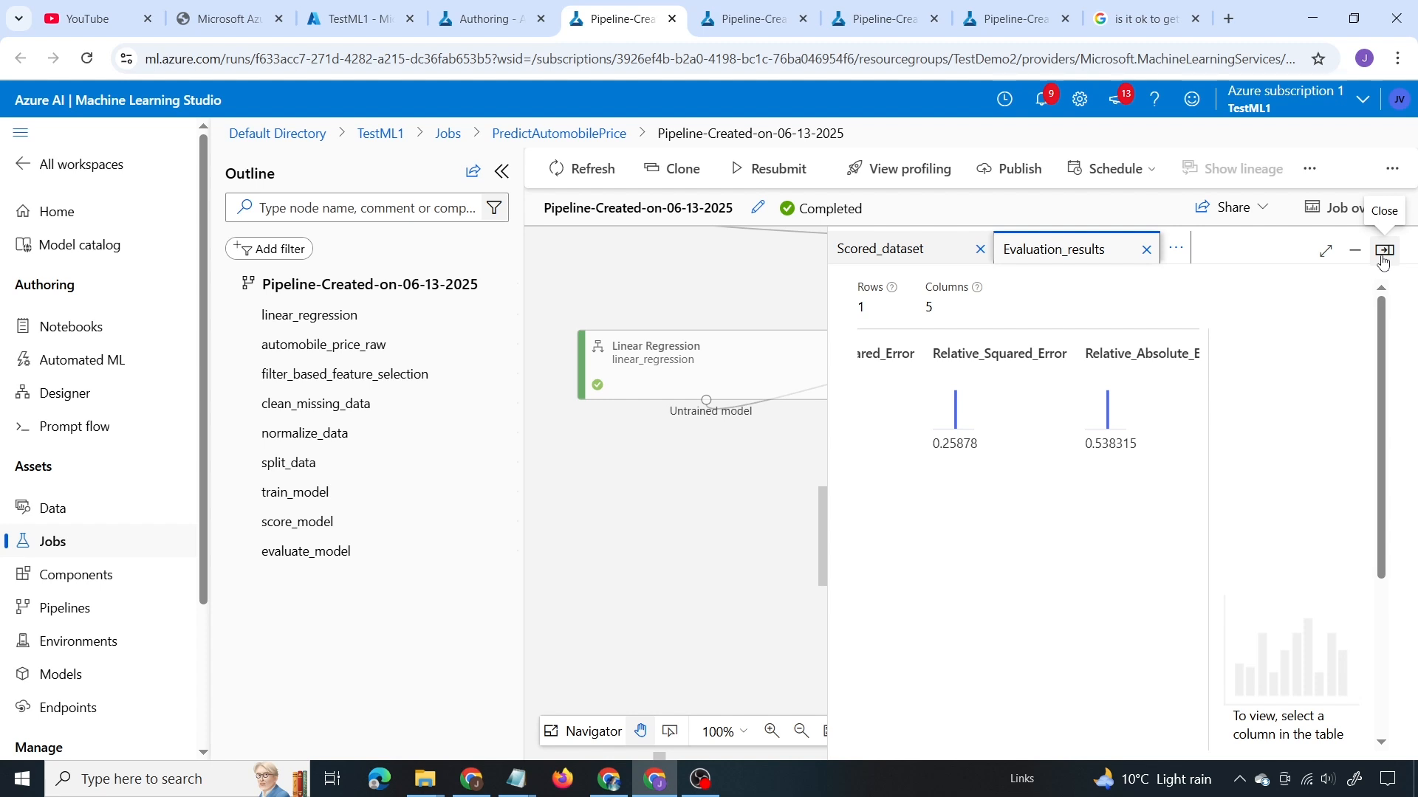
{"action": "left_click", "coordinate": [1383, 253]}
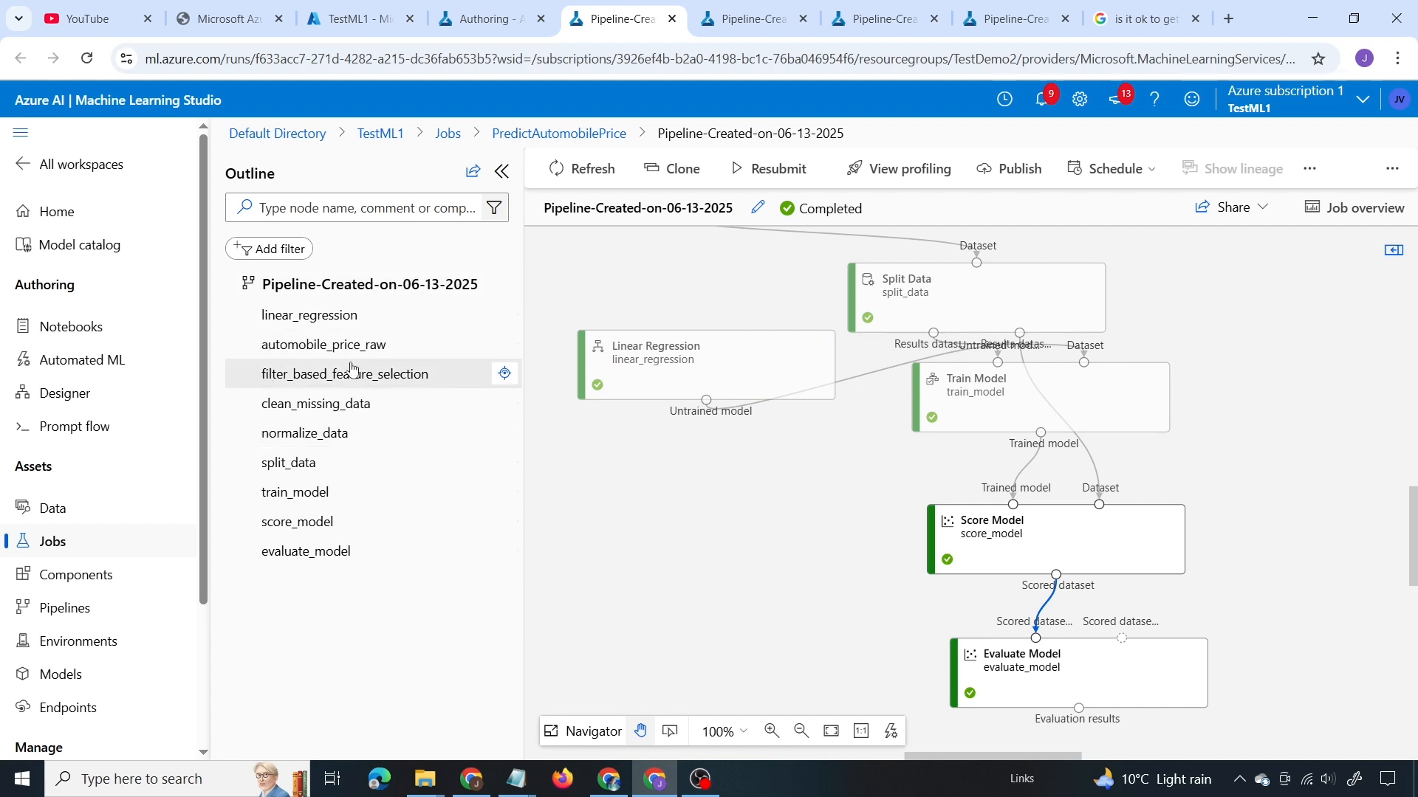
Look at the Automated ML page, and reopen the Pipeline-Created-on-06-13-2025 draft from Designer.
{"action": "left_click", "coordinate": [327, 352]}
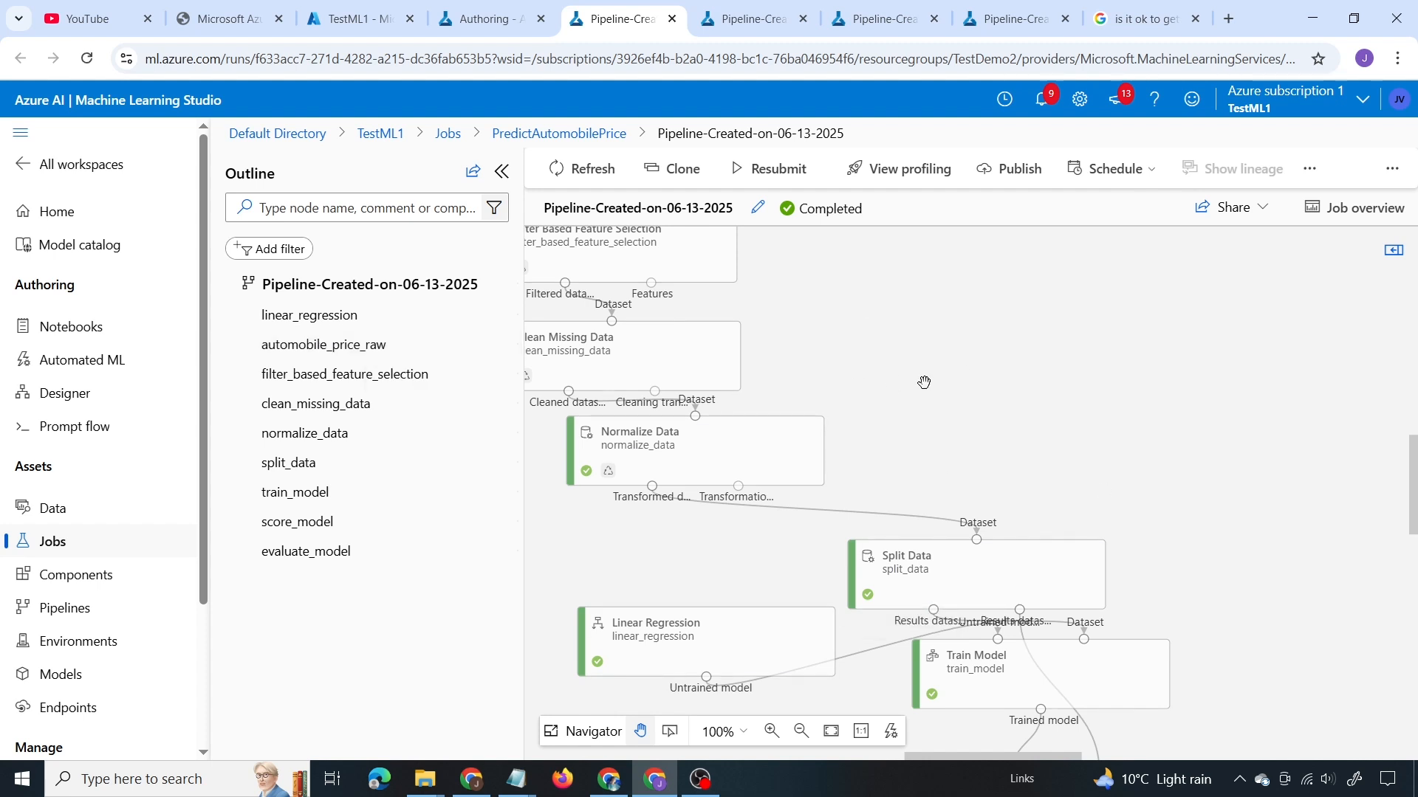
{"action": "left_click", "coordinate": [123, 375]}
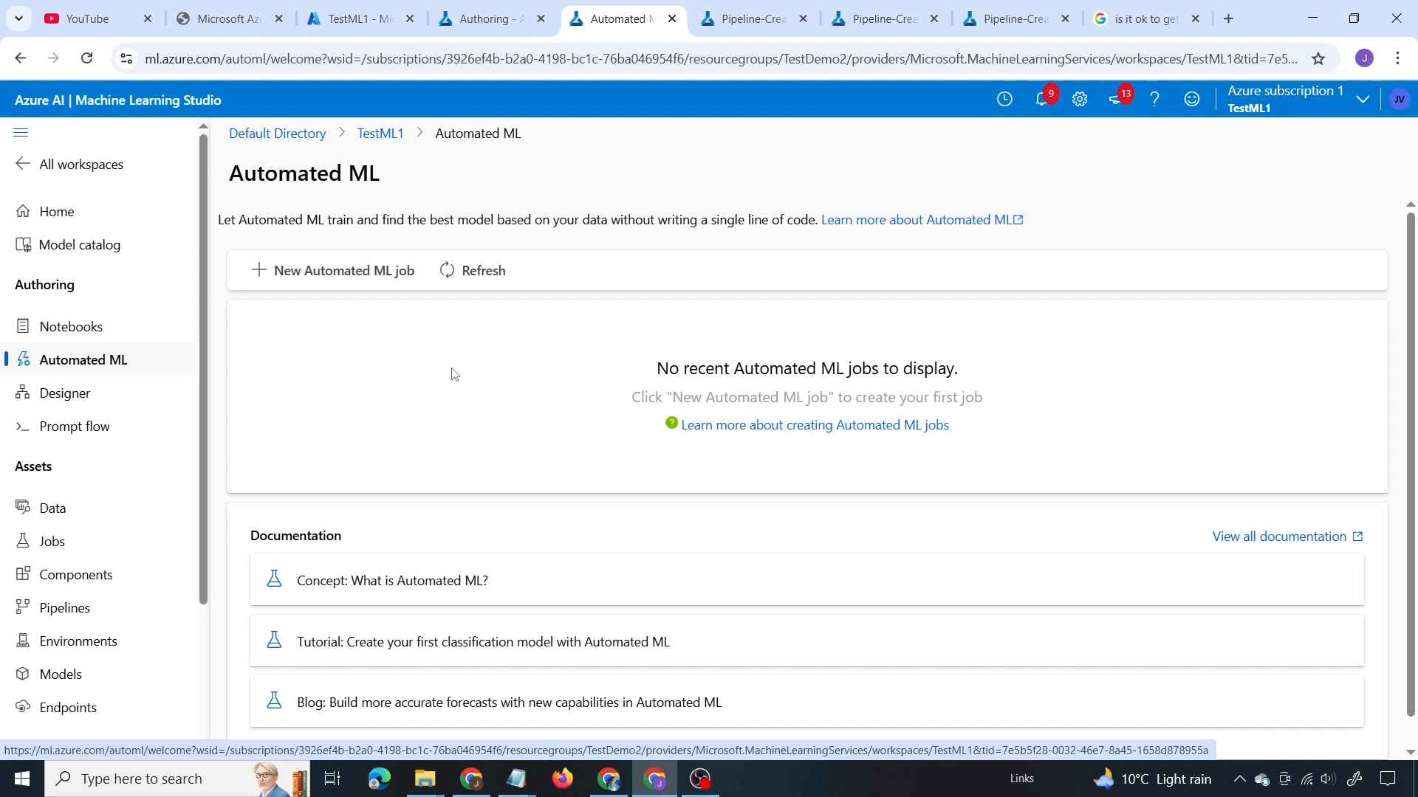
{"action": "left_click", "coordinate": [130, 400]}
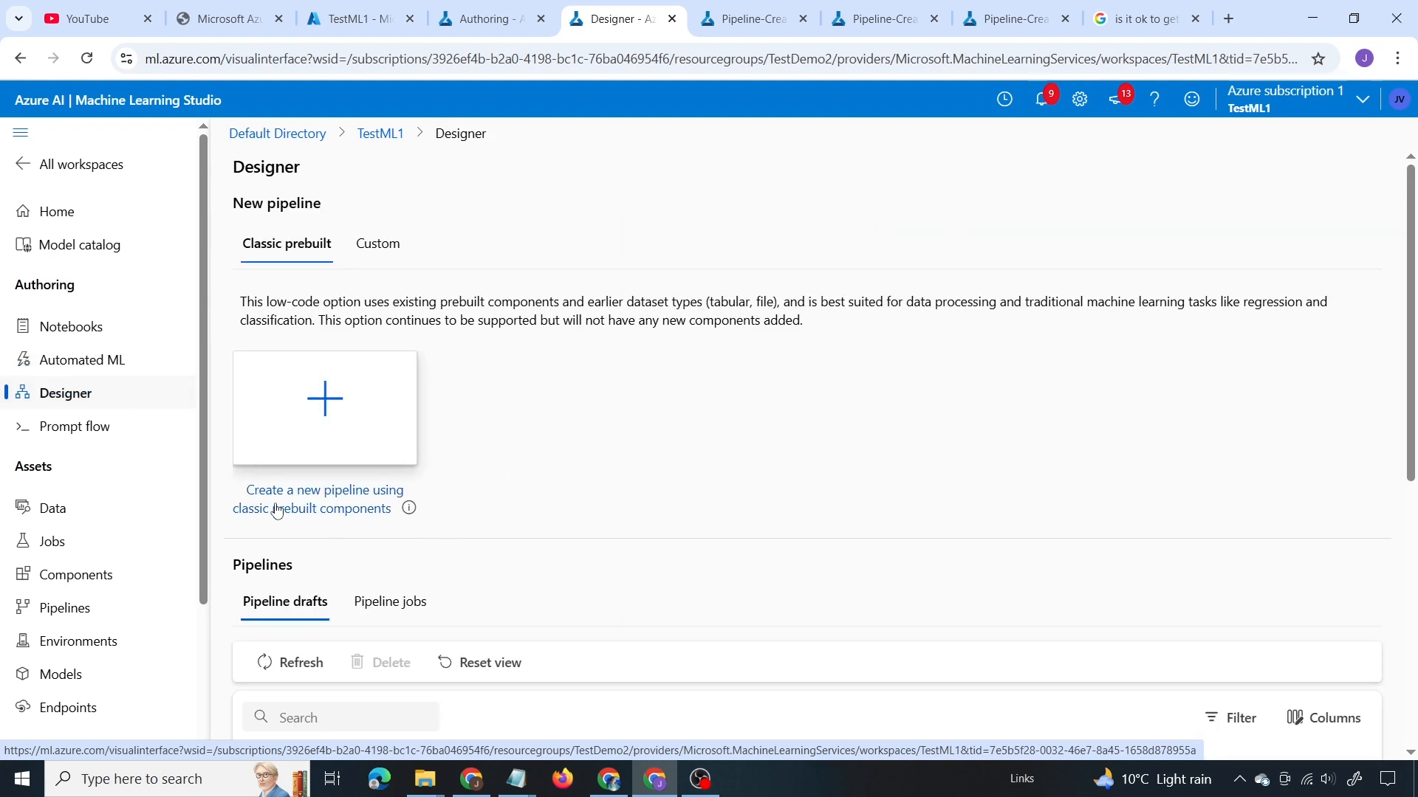
{"action": "left_click", "coordinate": [137, 362]}
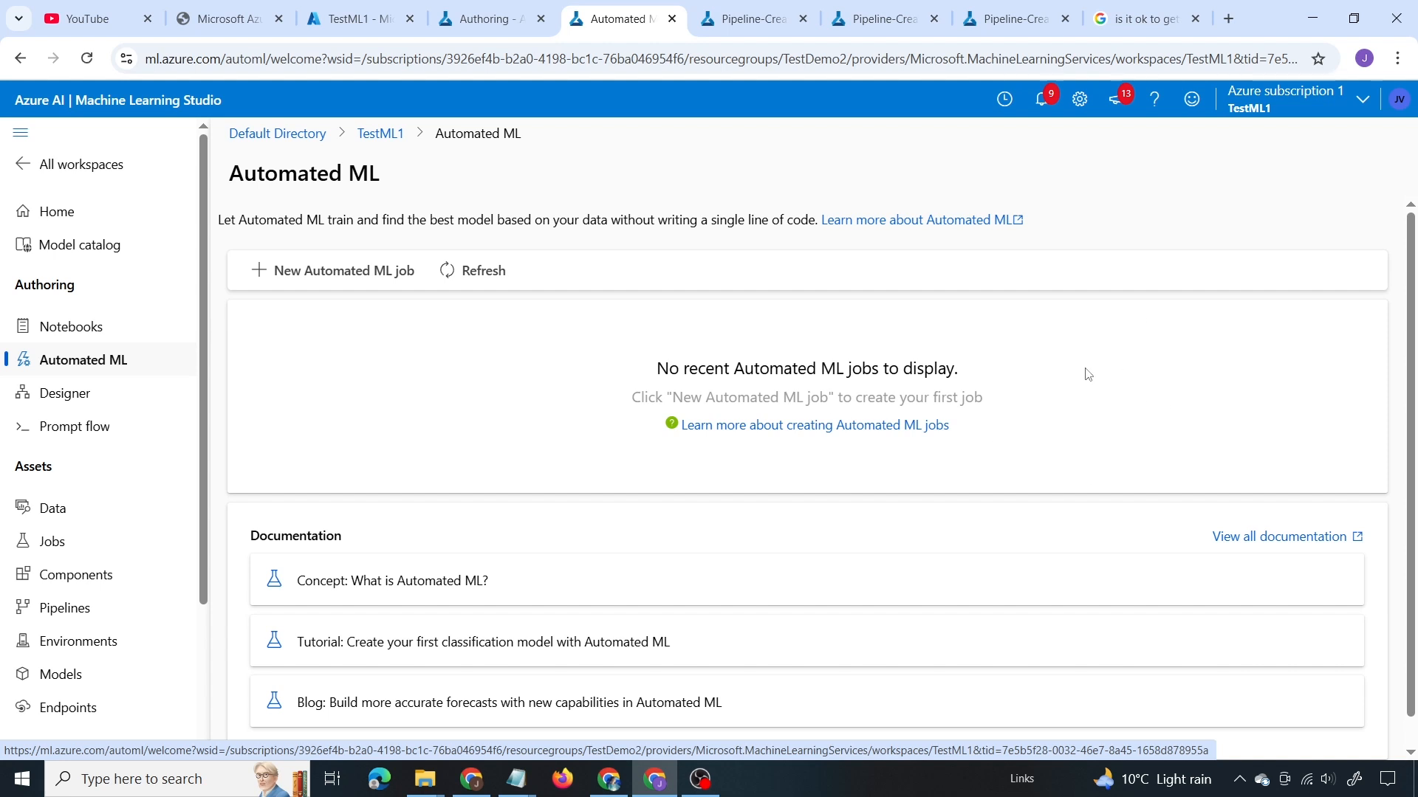
{"action": "left_click", "coordinate": [127, 388]}
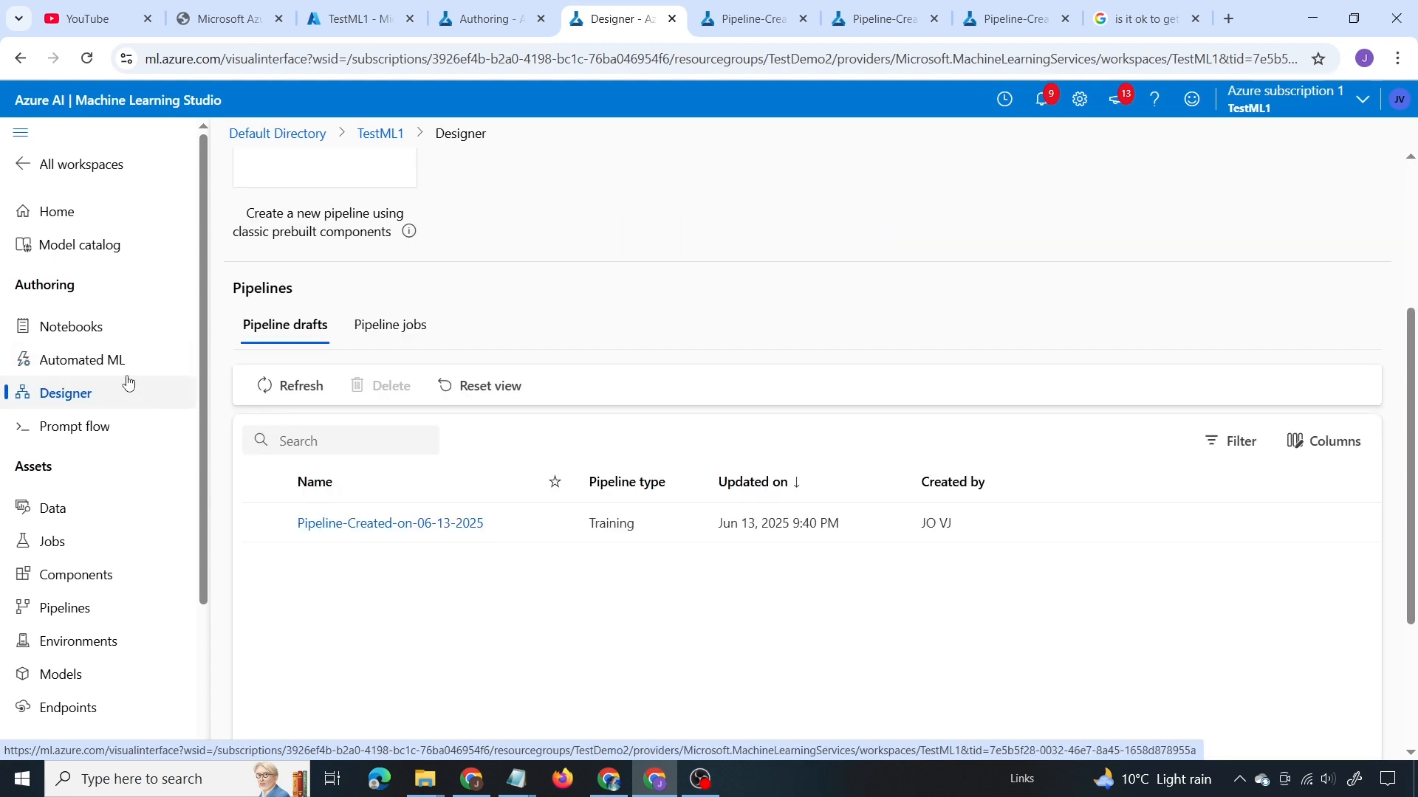
{"action": "left_click", "coordinate": [364, 531]}
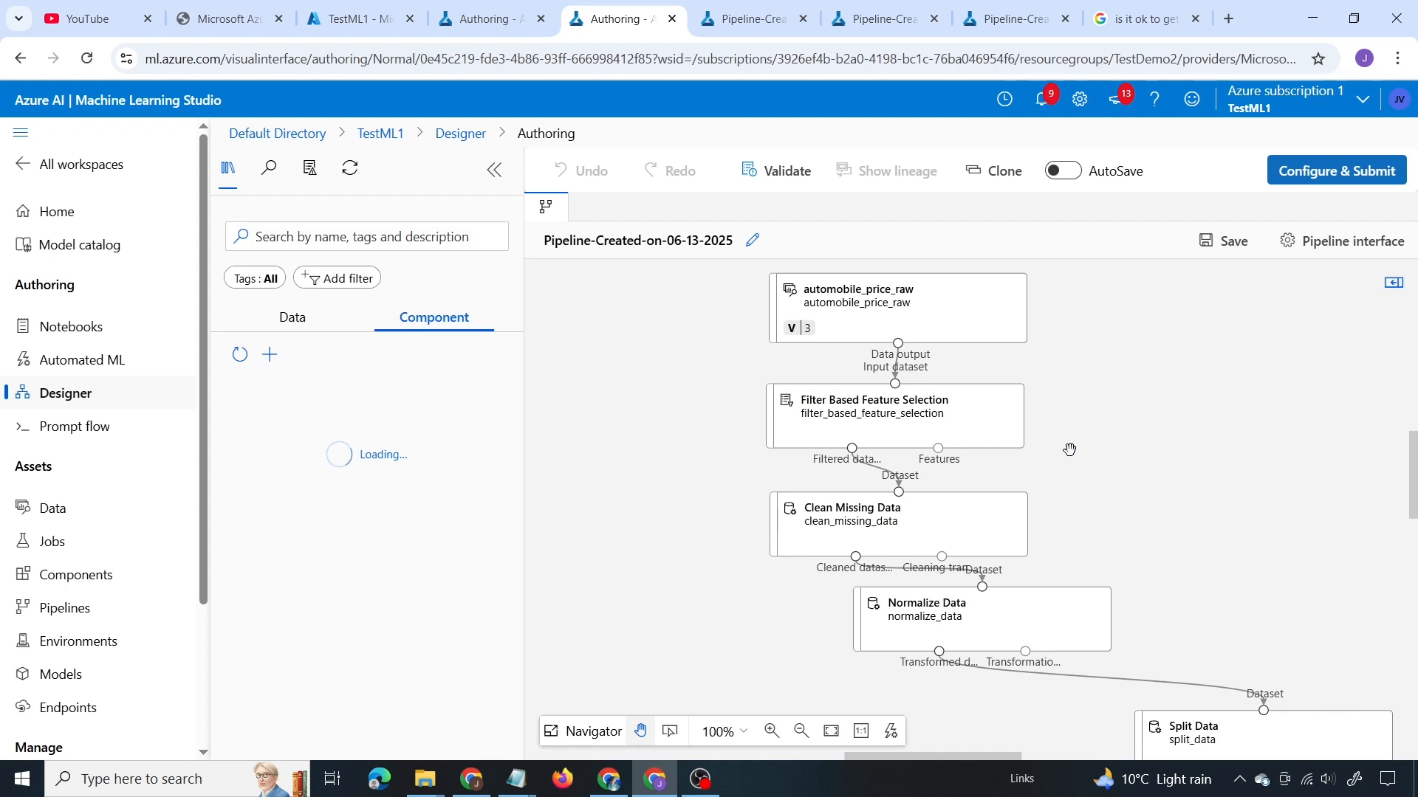
Select the running compute instance in the workspace's compute list and delete it.
{"action": "scroll", "coordinate": [96, 569], "scroll_direction": "down", "scroll_amount": 3}
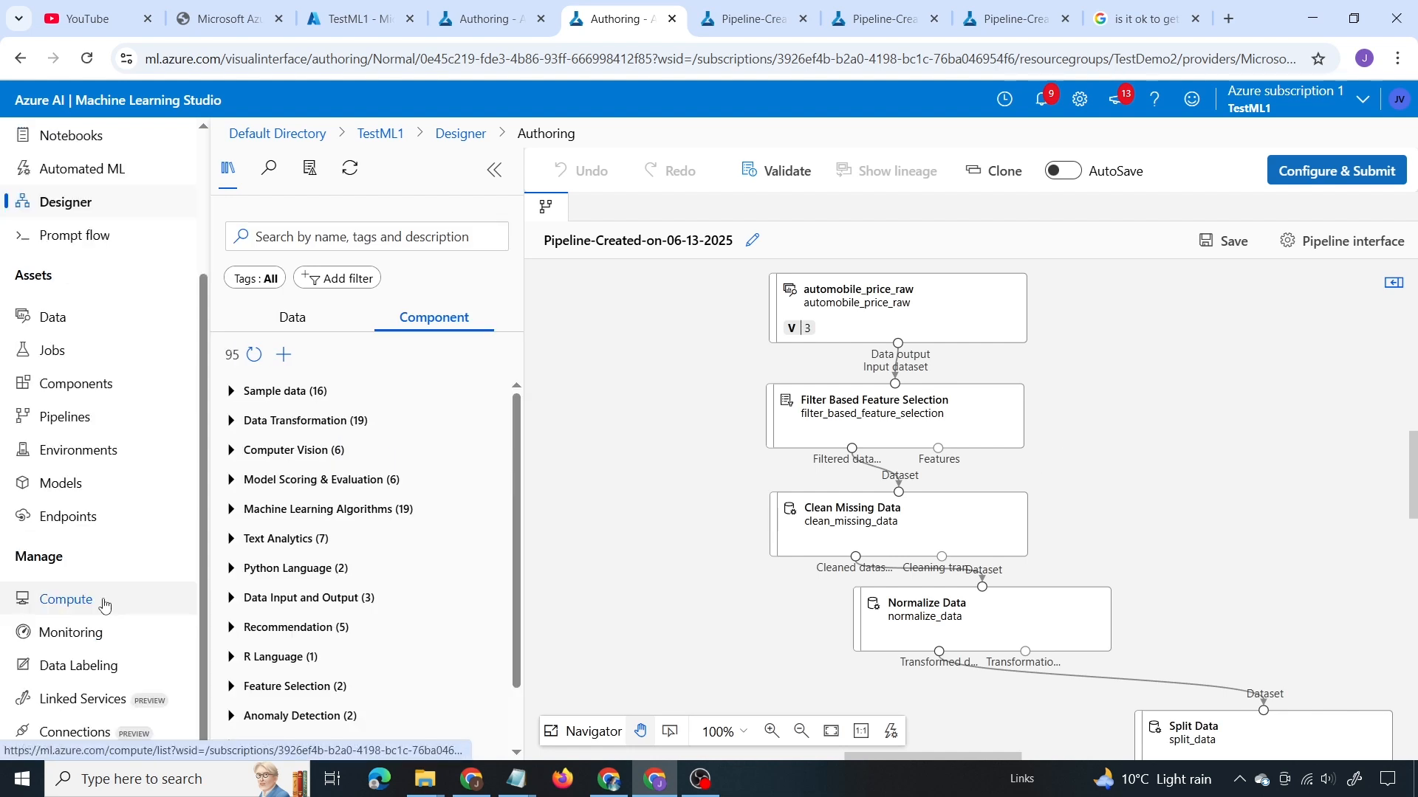
{"action": "left_click", "coordinate": [103, 606]}
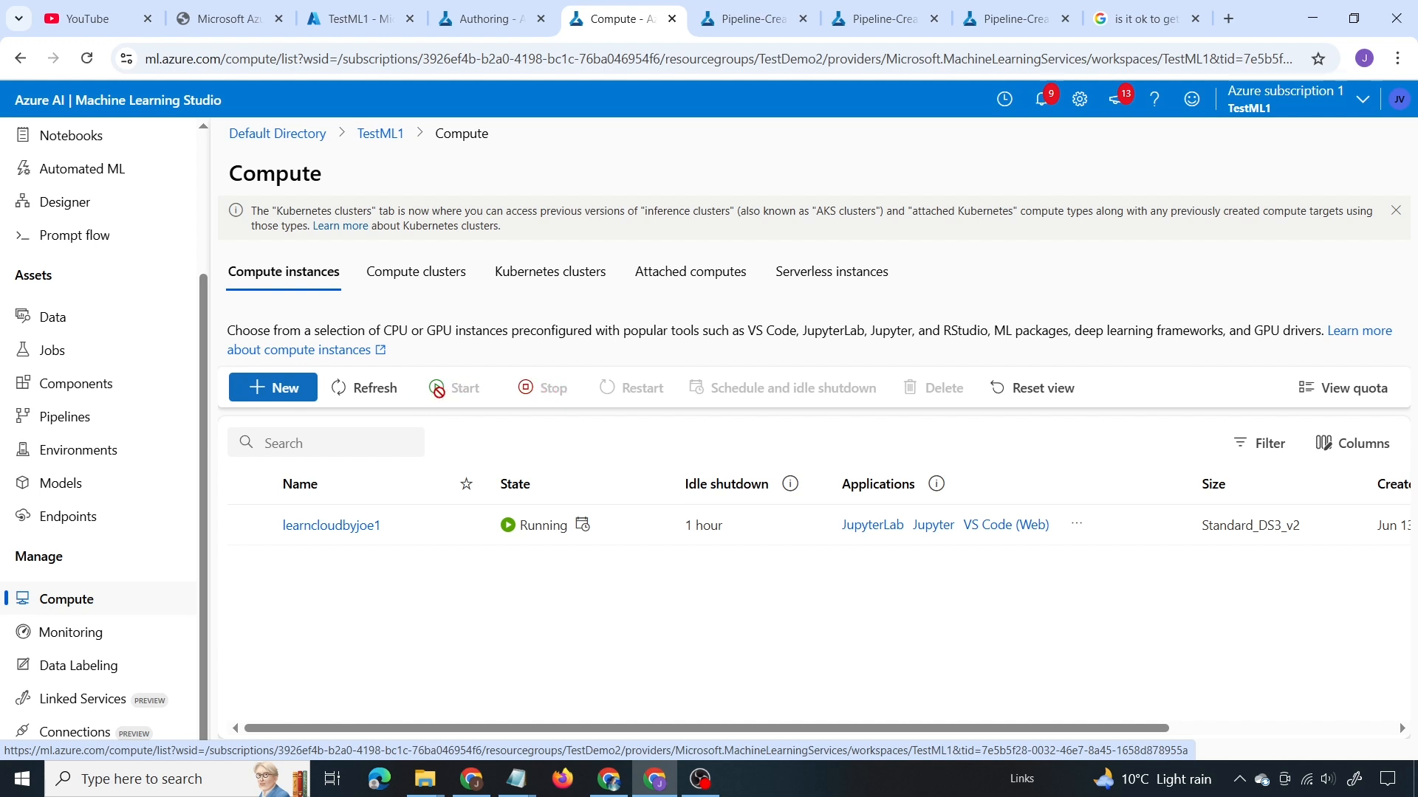
{"action": "left_click", "coordinate": [509, 528]}
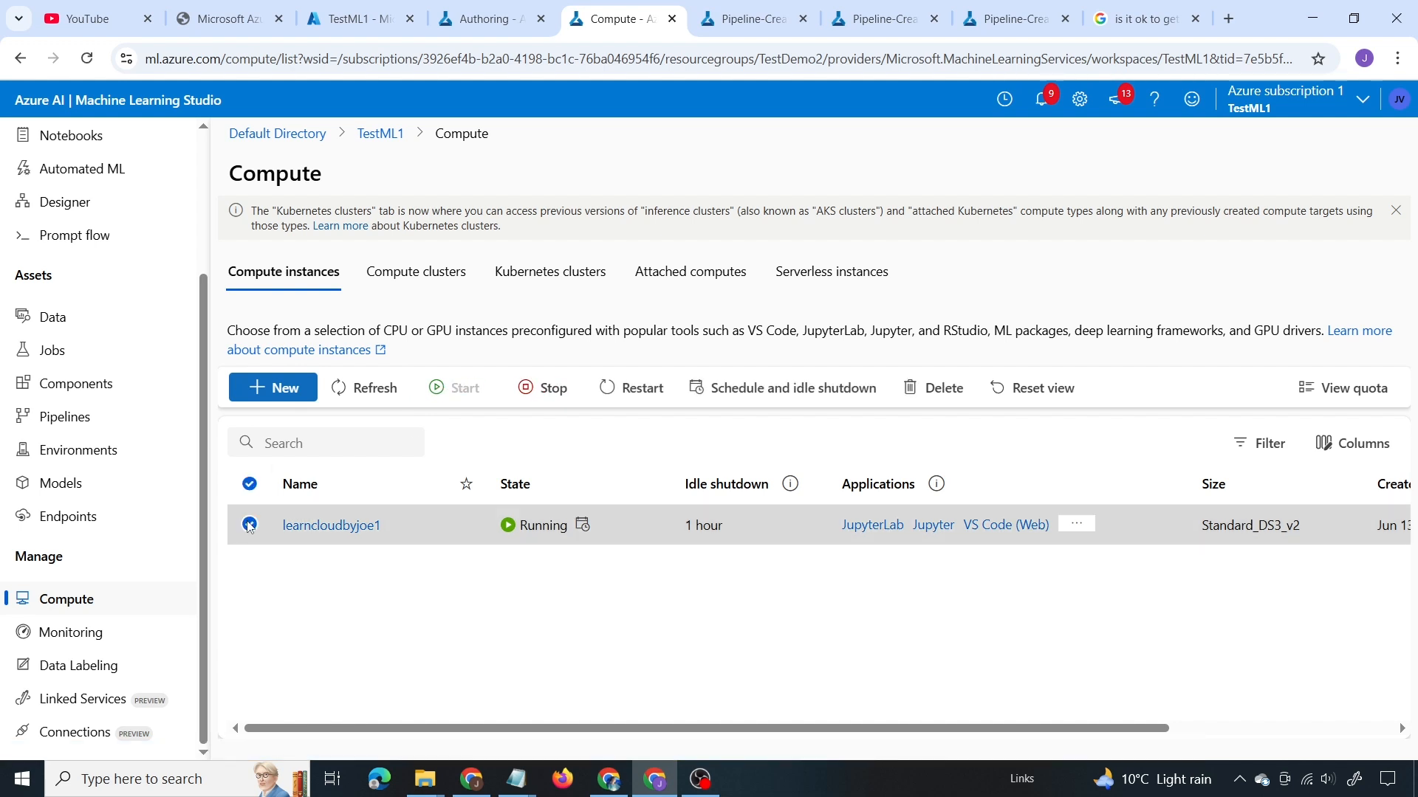
{"action": "left_click", "coordinate": [526, 387]}
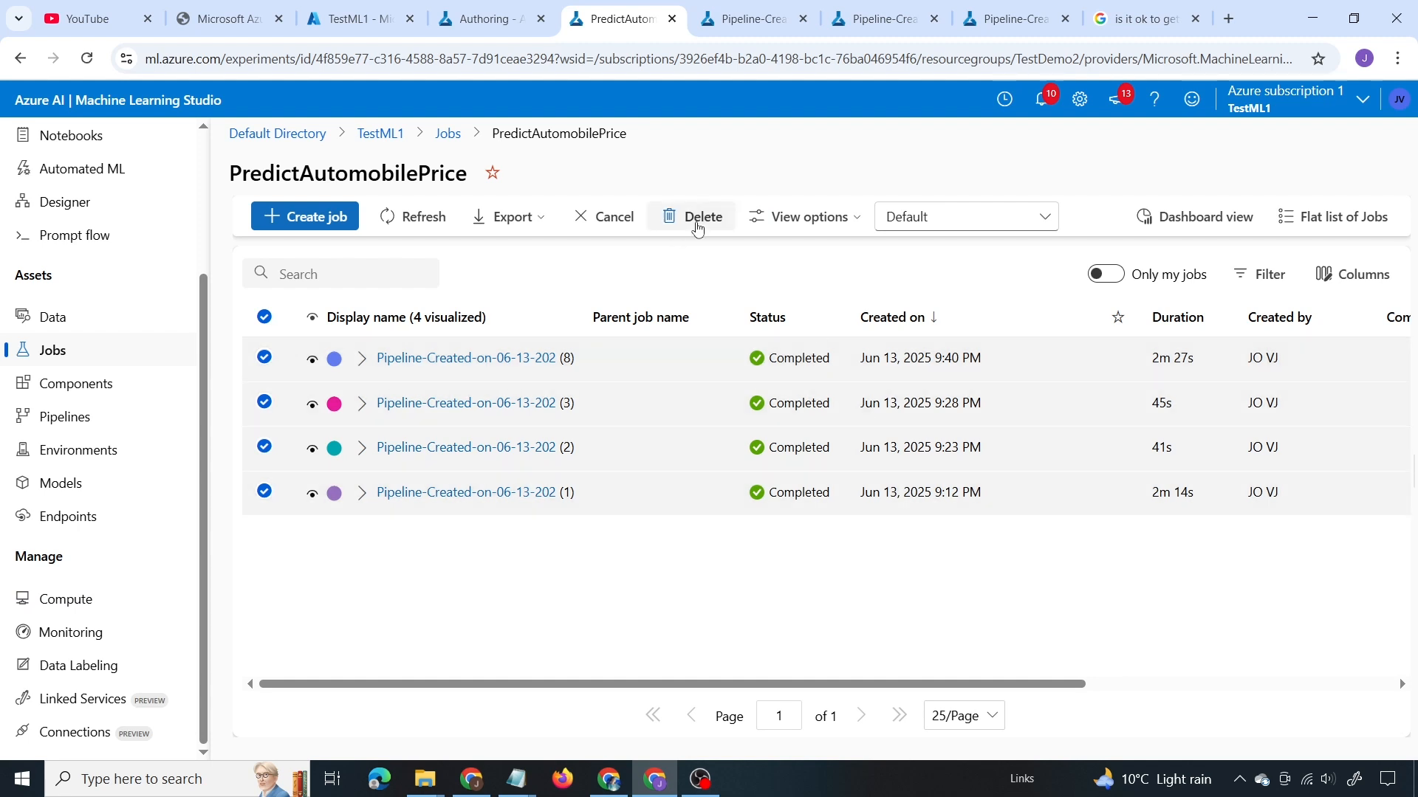
Delete all four selected pipeline jobs of the PredictAutomobilePrice experiment, confirming the deletion with "yes".
{"action": "left_click", "coordinate": [697, 229]}
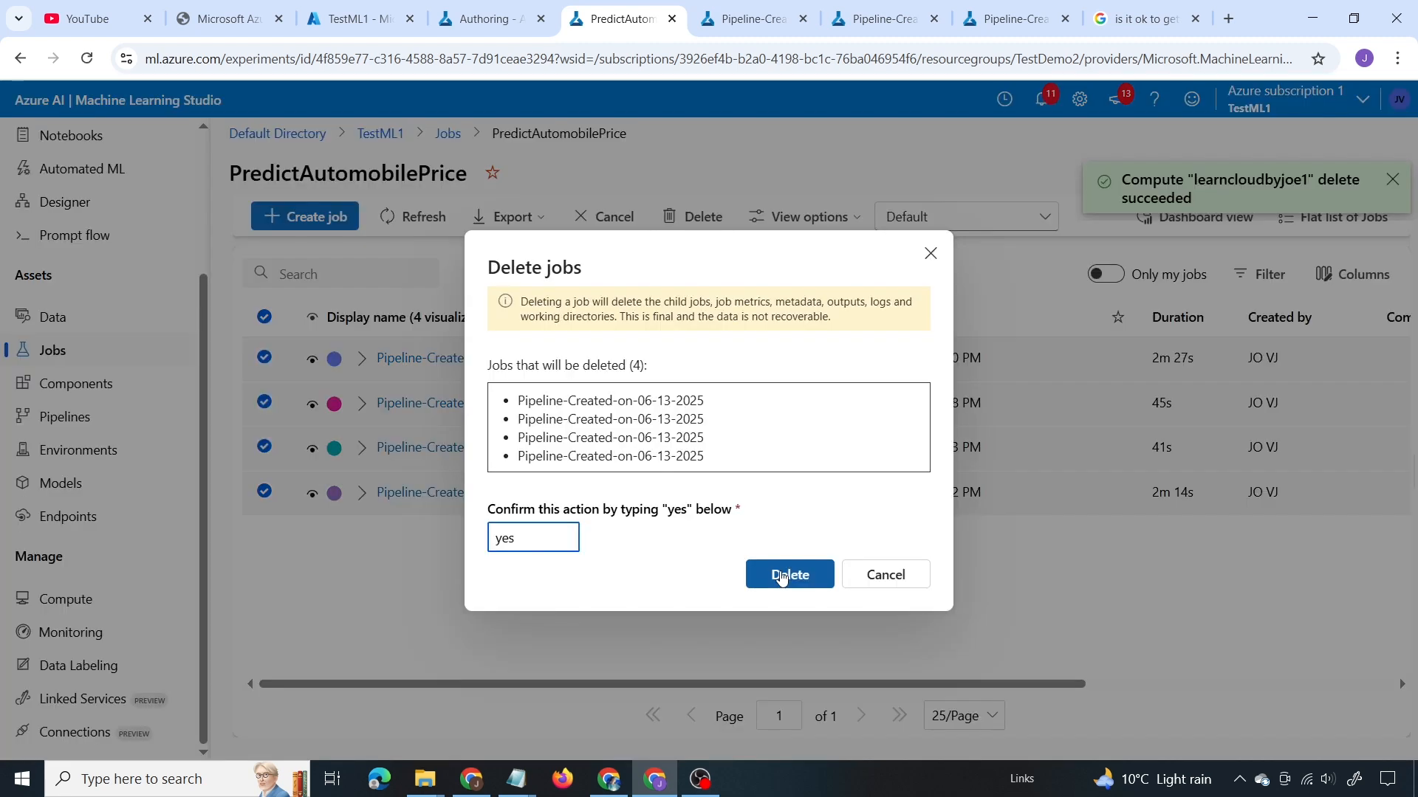
{"action": "left_click", "coordinate": [789, 573]}
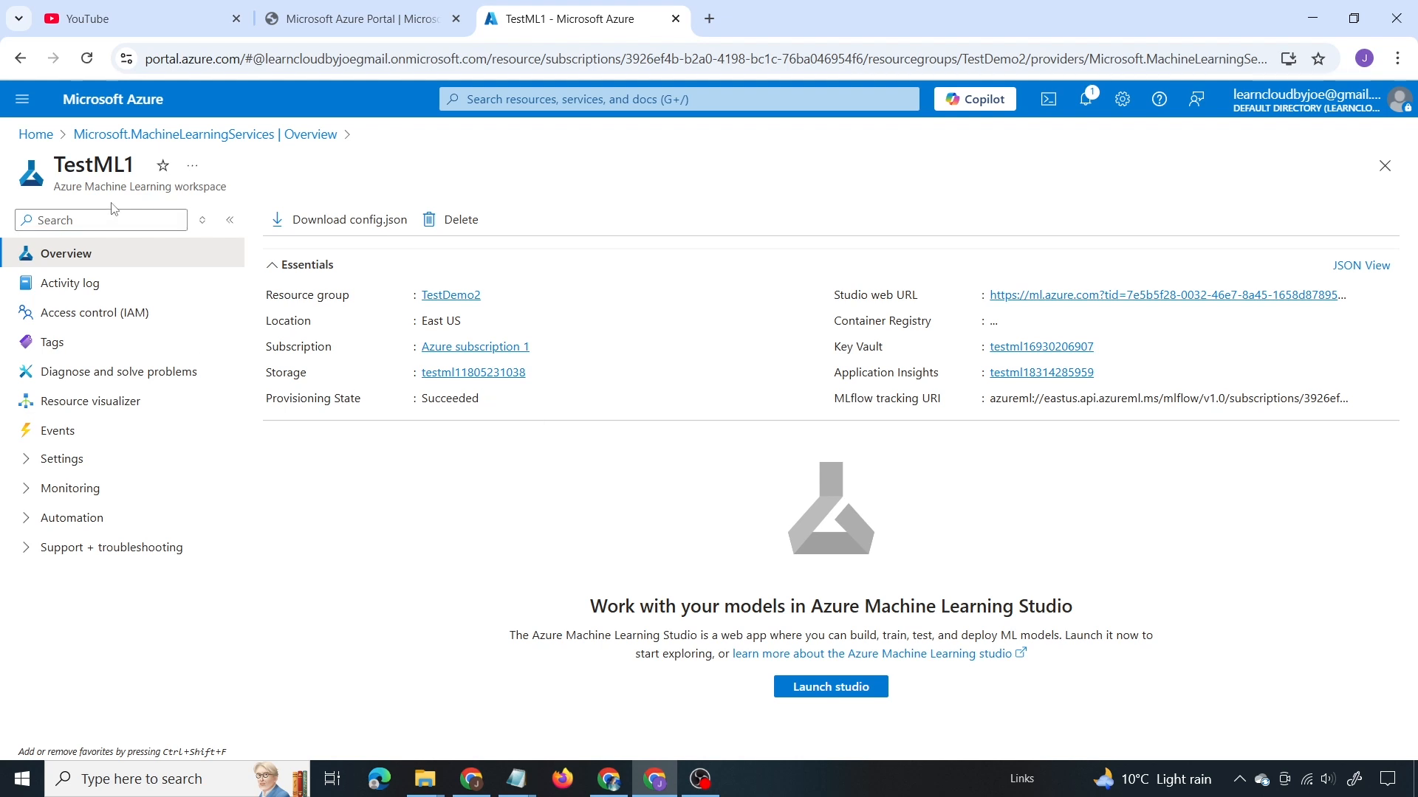
Switch to the Azure portal and start deleting the TestML1 machine learning workspace.
{"action": "left_click", "coordinate": [464, 220]}
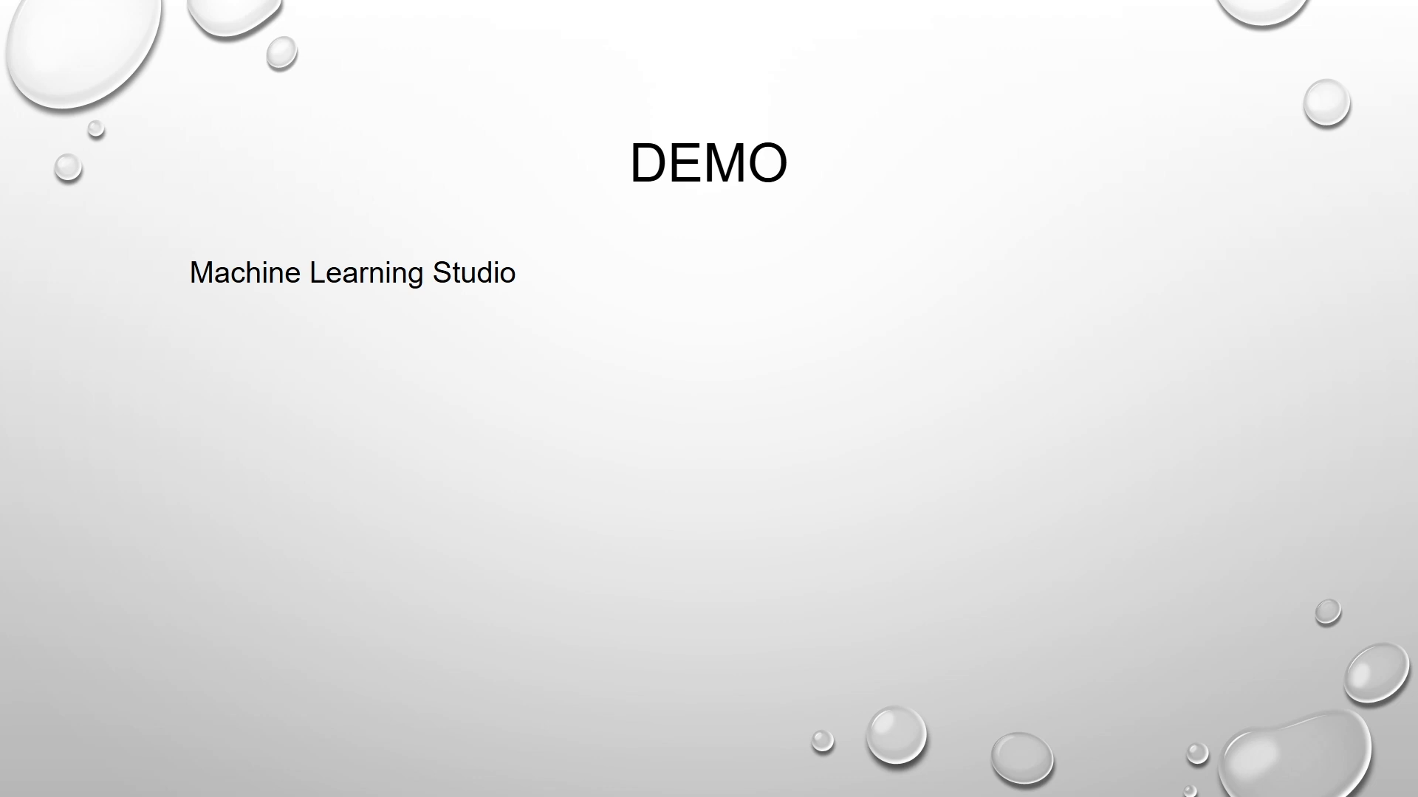
{"action": "key", "text": "Right"}
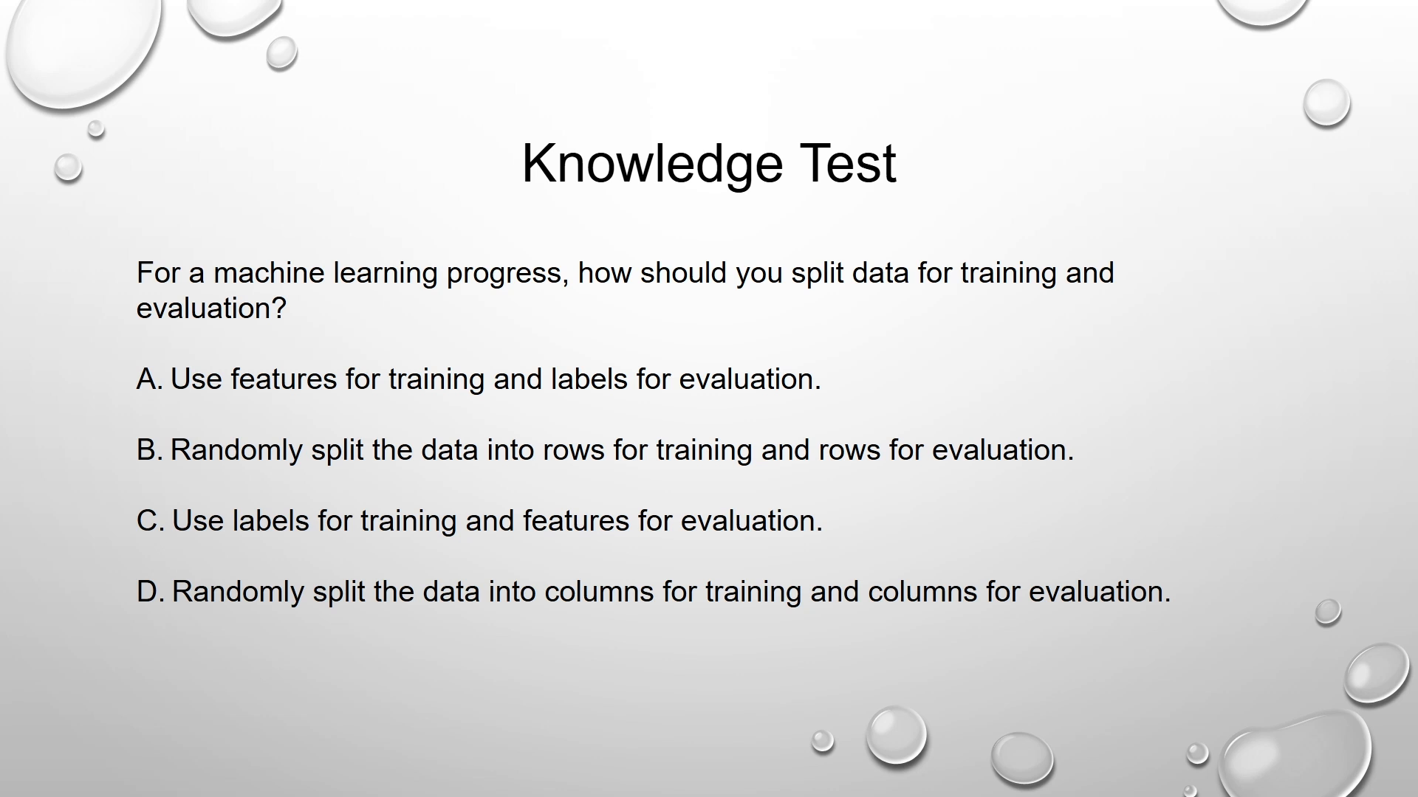